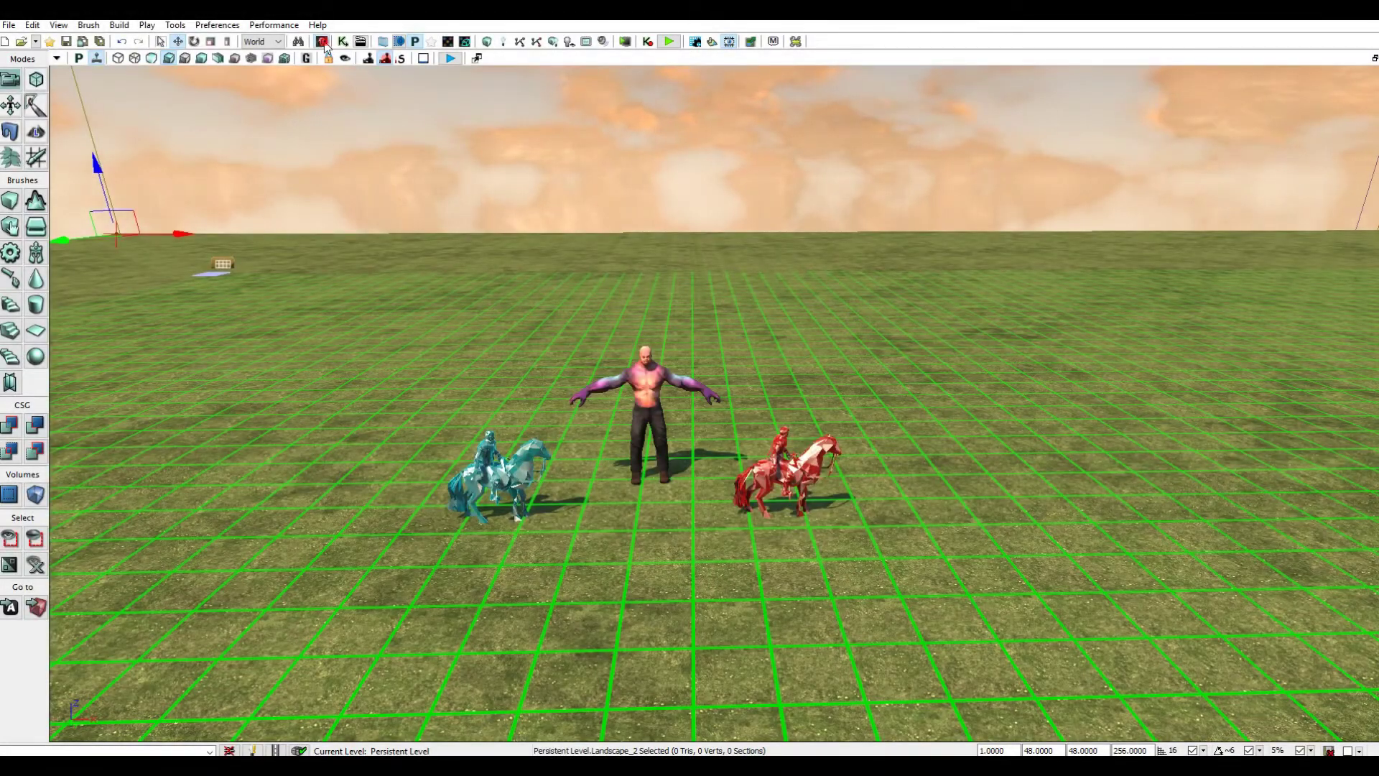
- From the Content Browser, create AnimSet Mutant_AS in package Mutant, group Unit
left_click(324, 45)
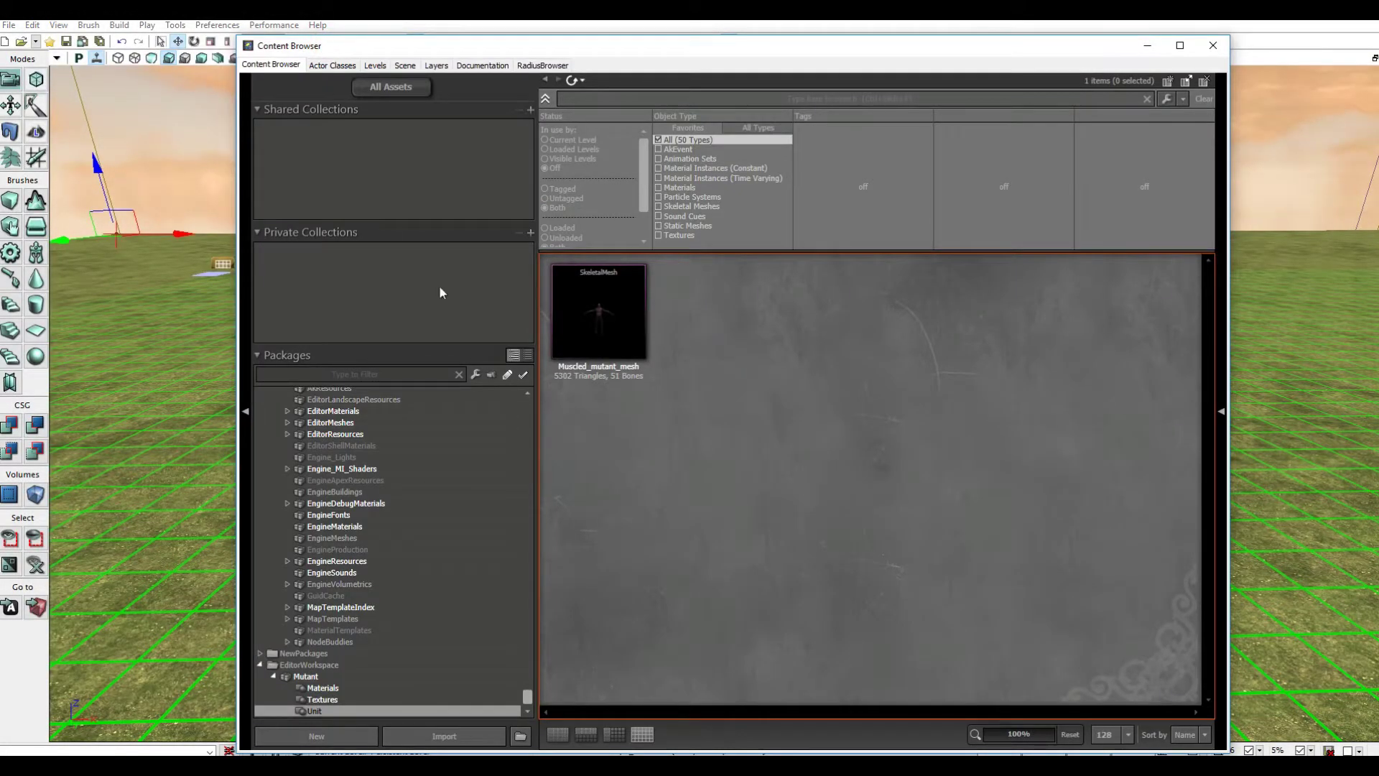
right_click(713, 295)
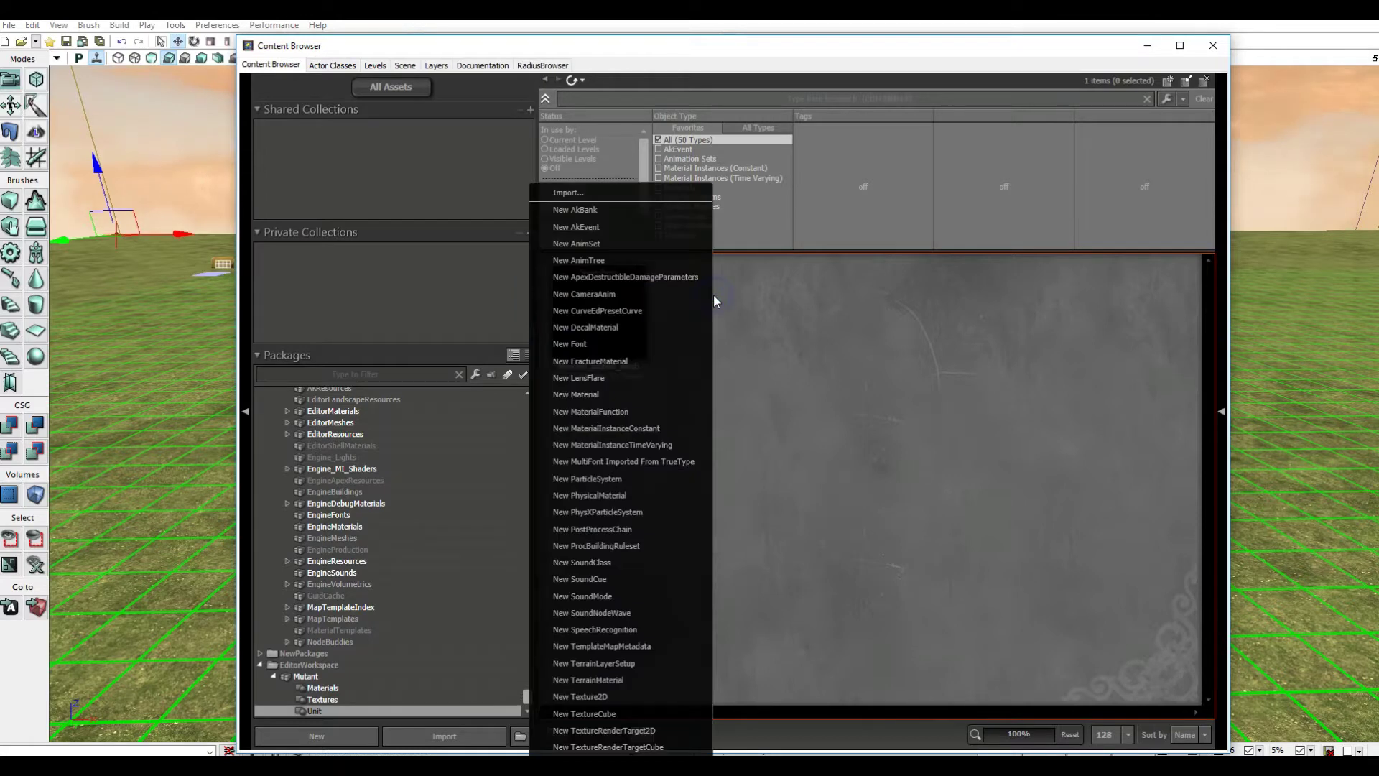
left_click(649, 244)
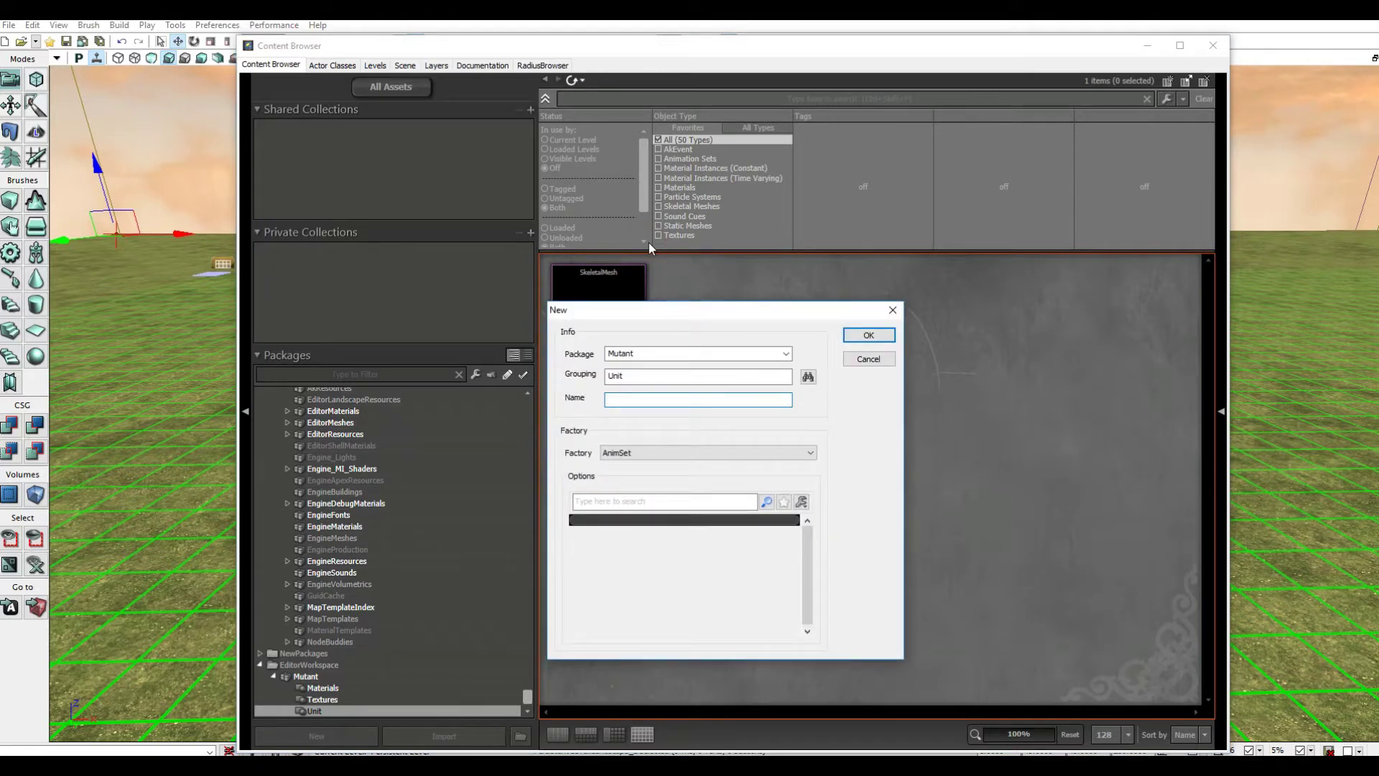
type("Mutant_AS")
left_click(867, 337)
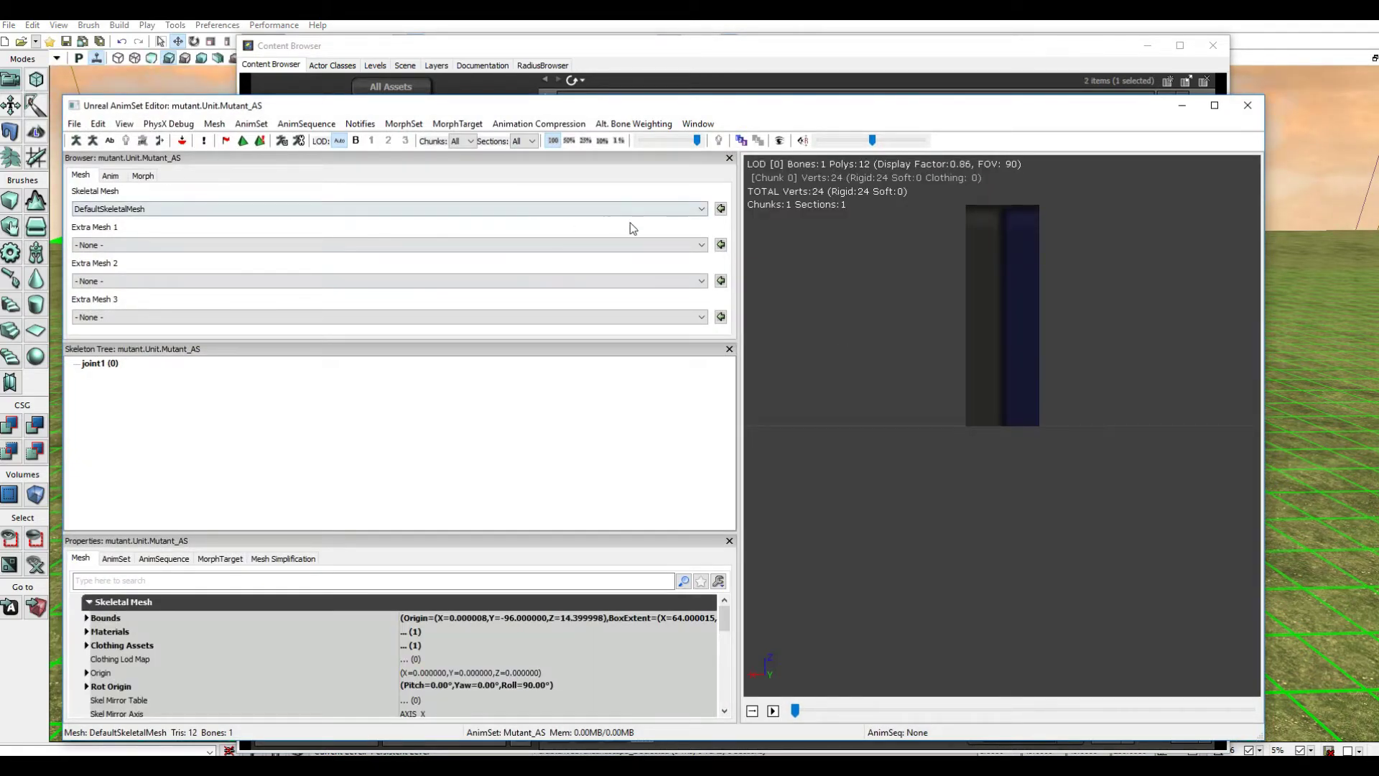
- Assign Muscled_mutant_mesh as the skeletal mesh of Mutant_AS
left_click_drag(696, 108, 741, 357)
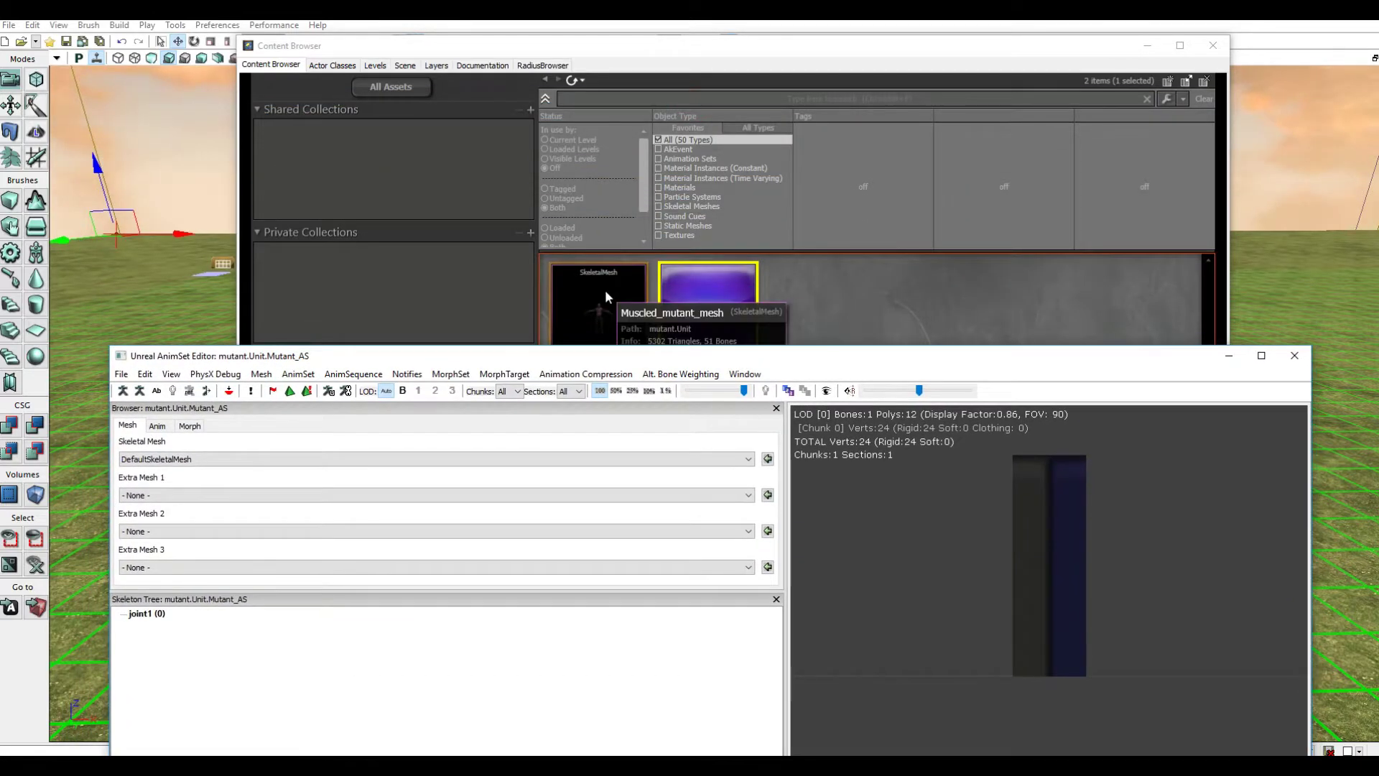
left_click(605, 297)
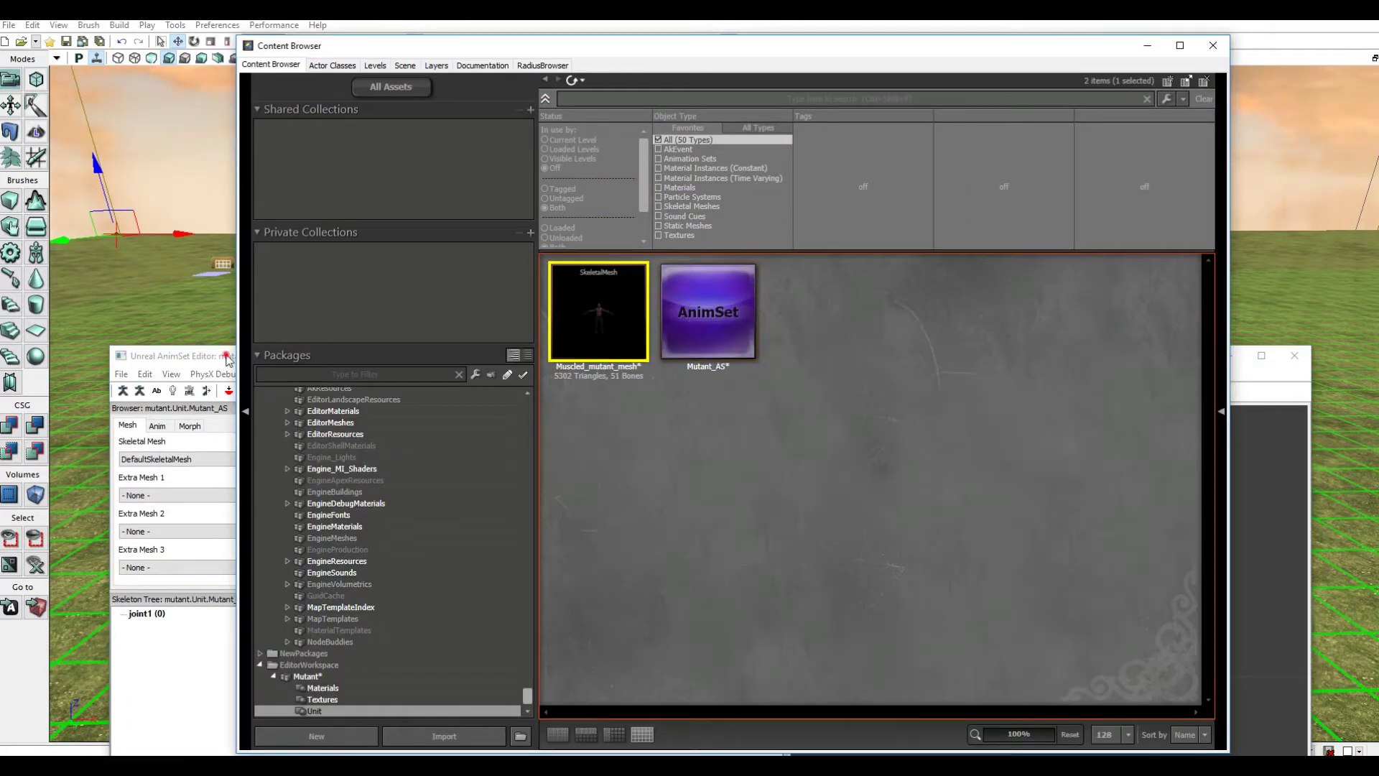
left_click(227, 360)
left_click_drag(926, 359, 932, 141)
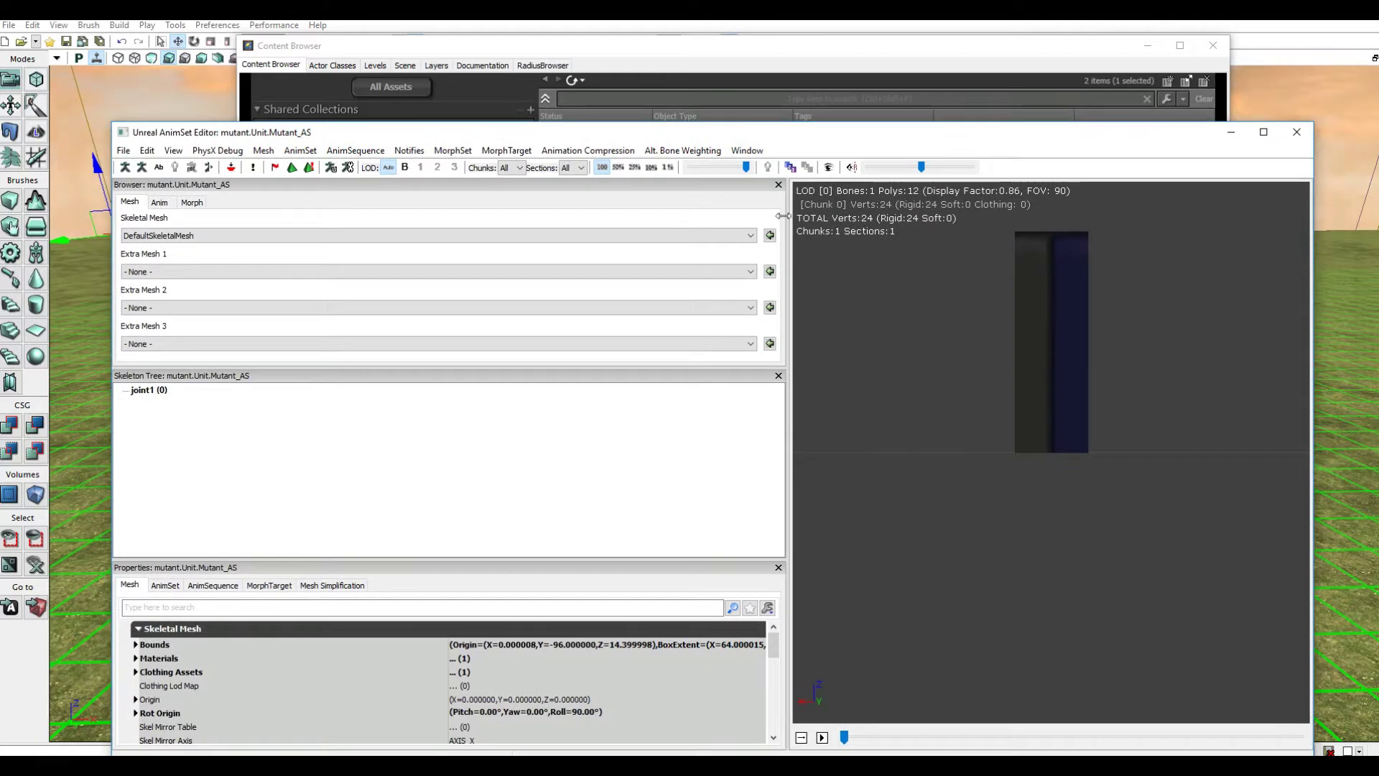
left_click(769, 236)
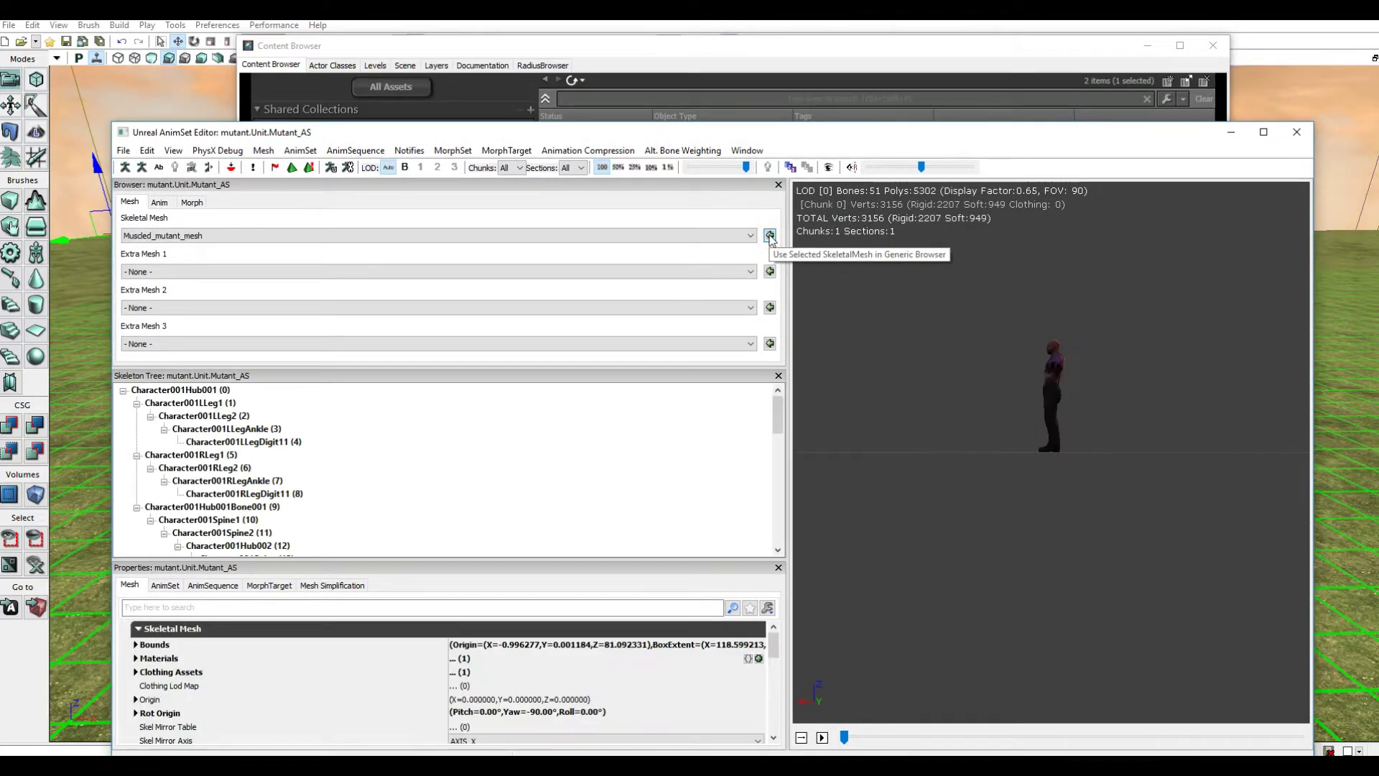
- Orbit and zoom the preview onto the mutant, then switch to the animation sequences list
left_click_drag(998, 421, 1063, 424)
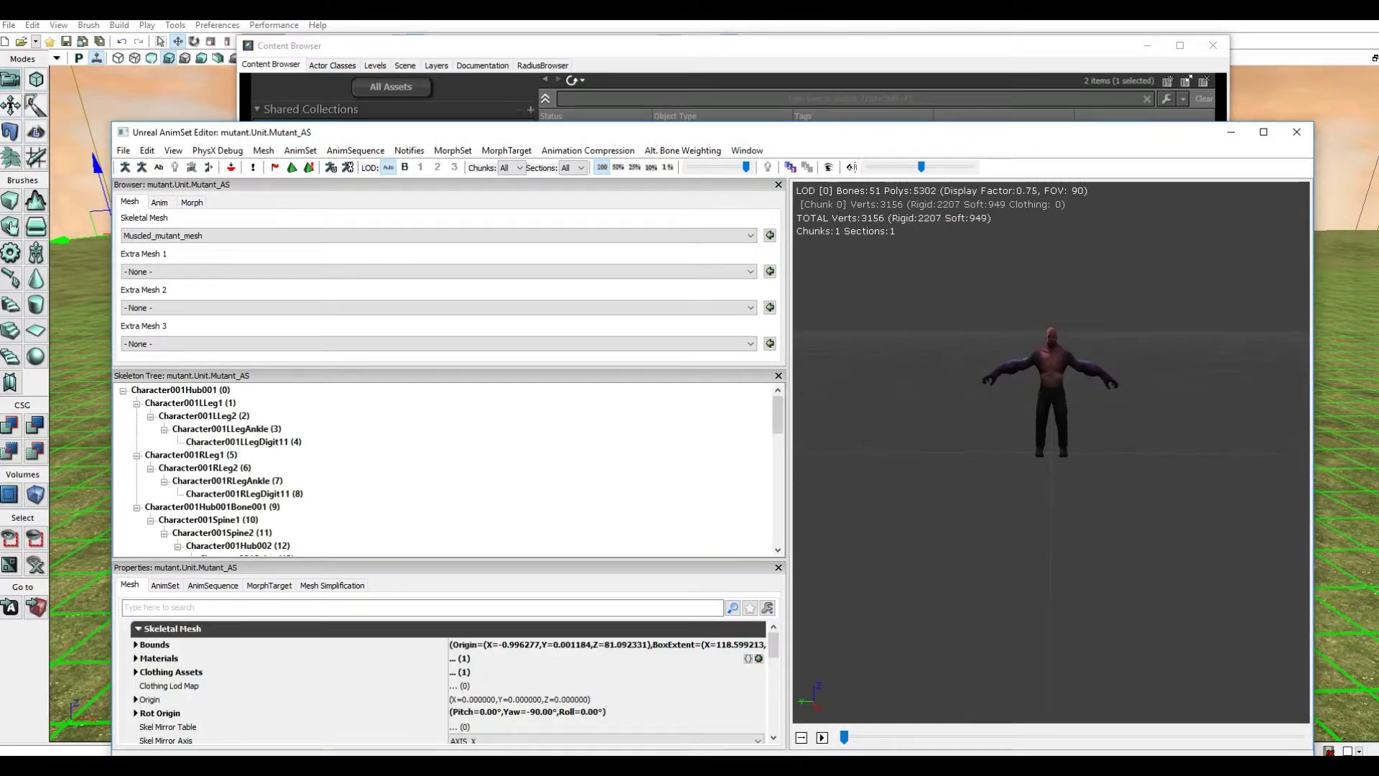
right_click_drag(1103, 456, 1138, 440)
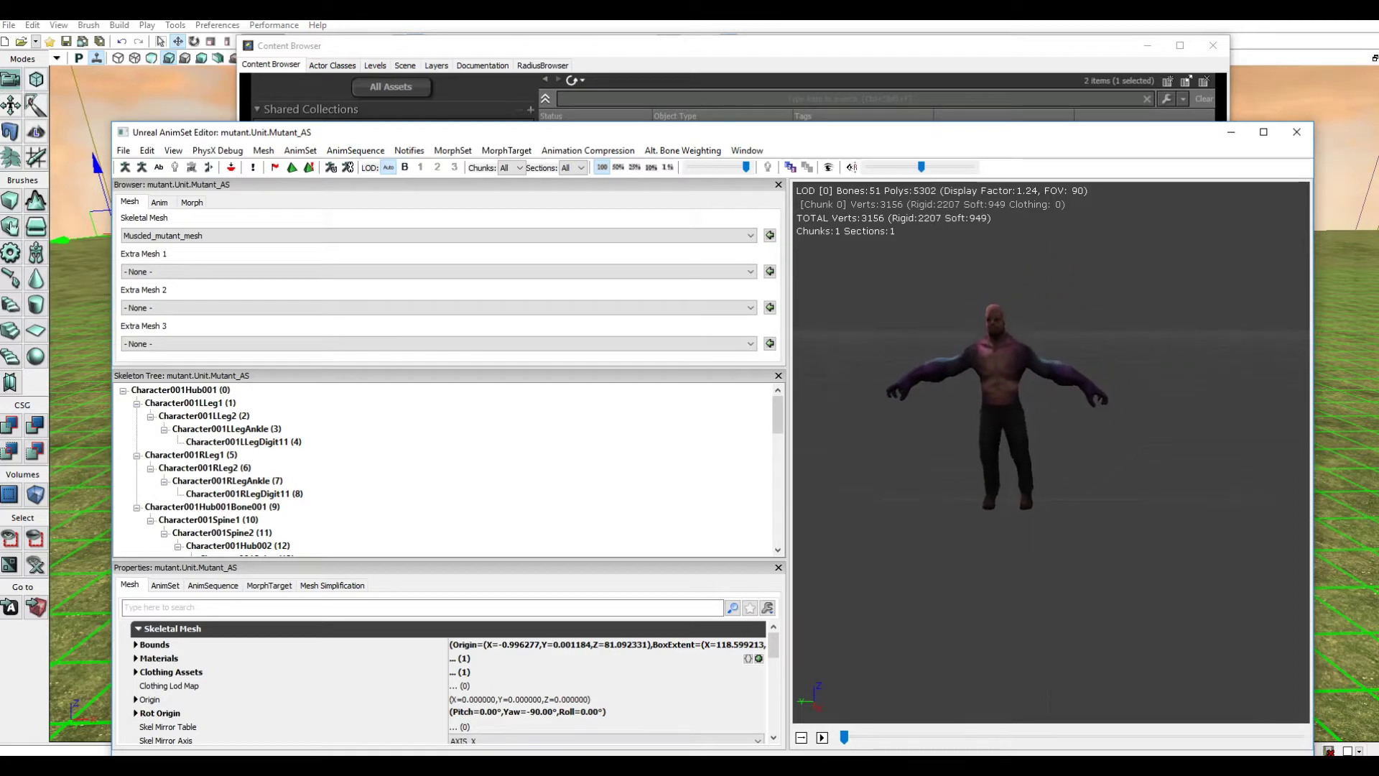
left_click_drag(1138, 439, 1107, 441)
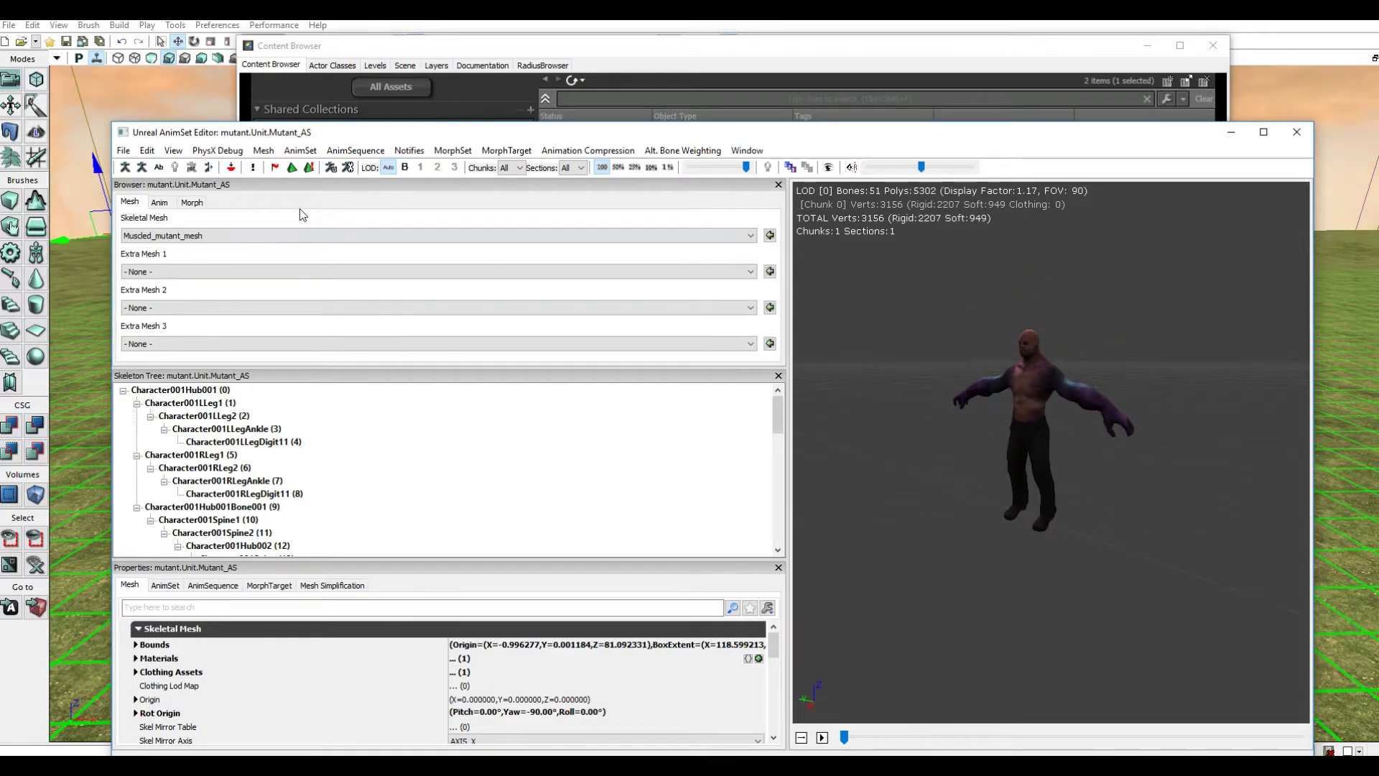
left_click(159, 203)
left_click(124, 151)
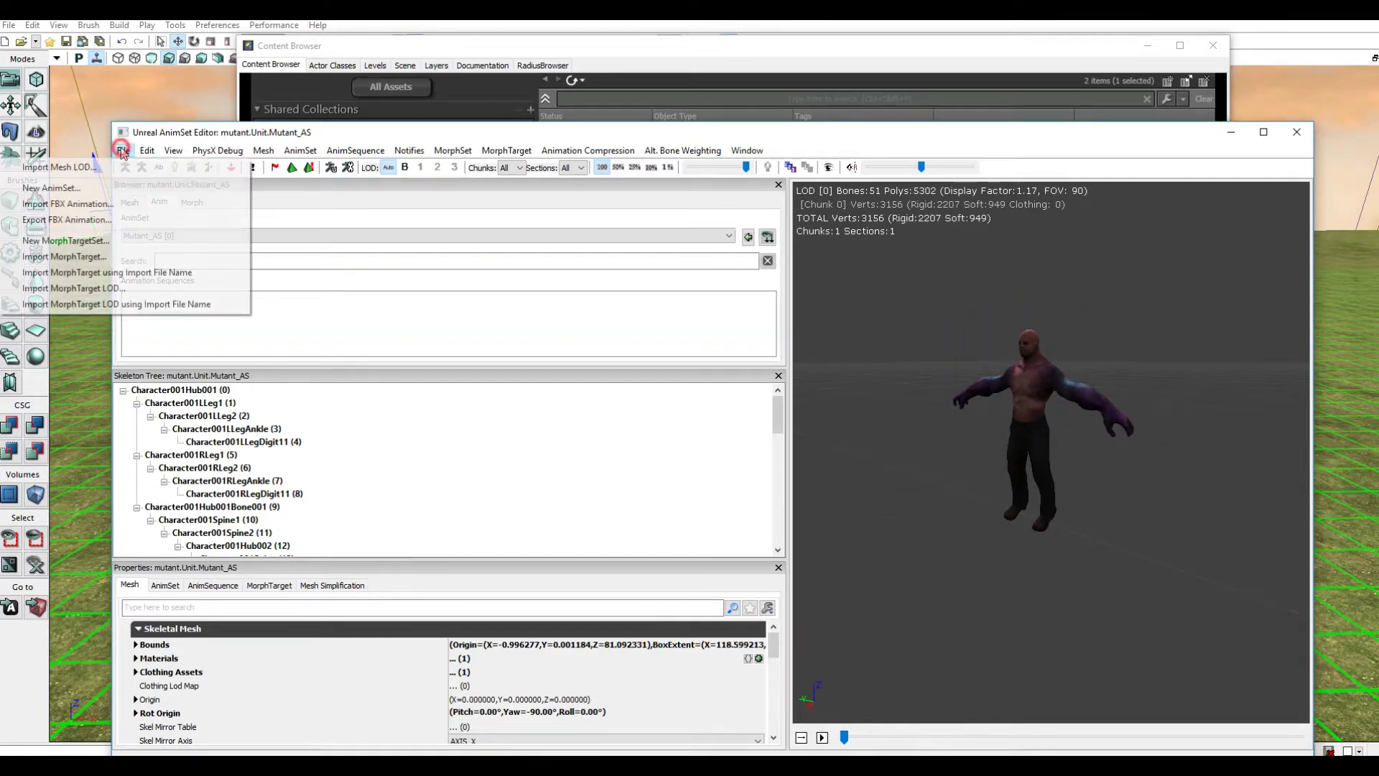
- Import mutant_attack_01.FBX from the anims folder and play it twice in the preview
left_click(123, 203)
double_click(303, 258)
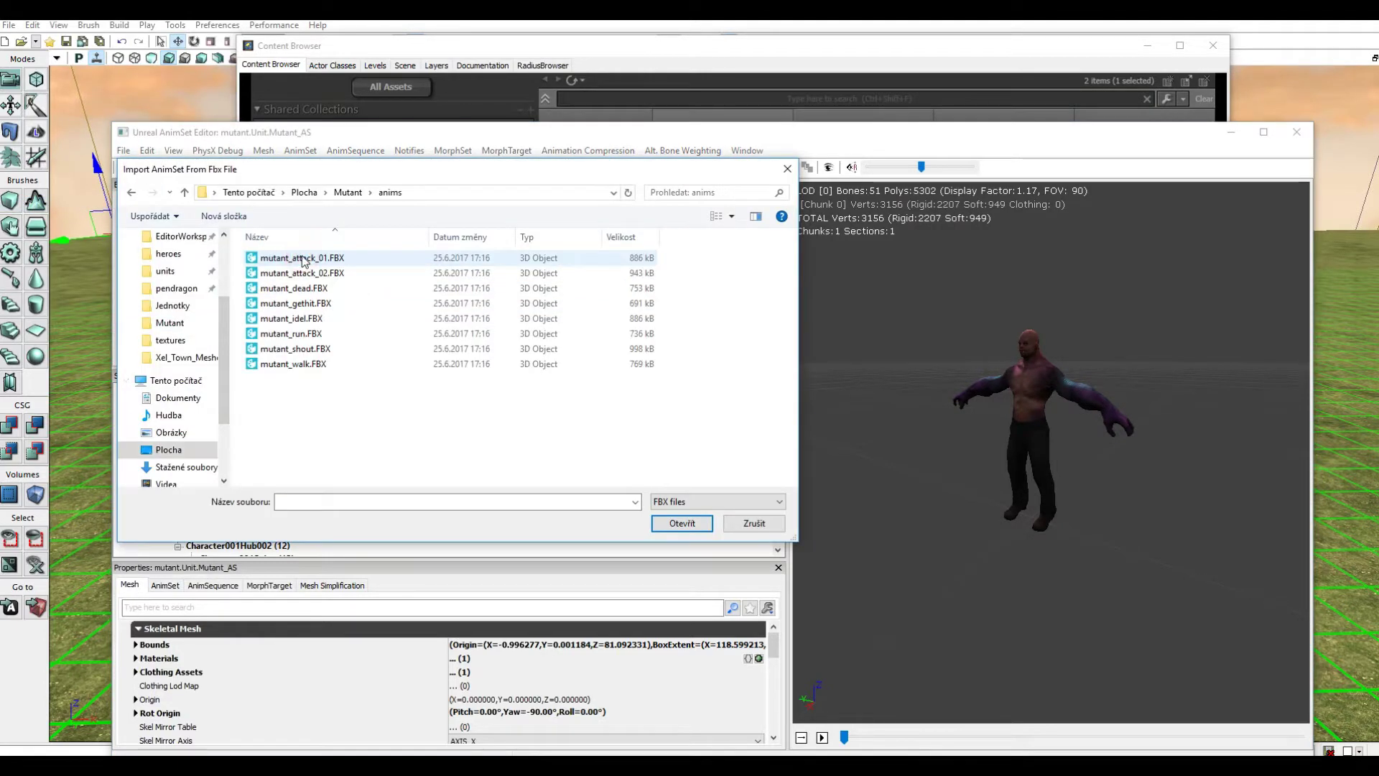
left_click(367, 264)
left_click(684, 524)
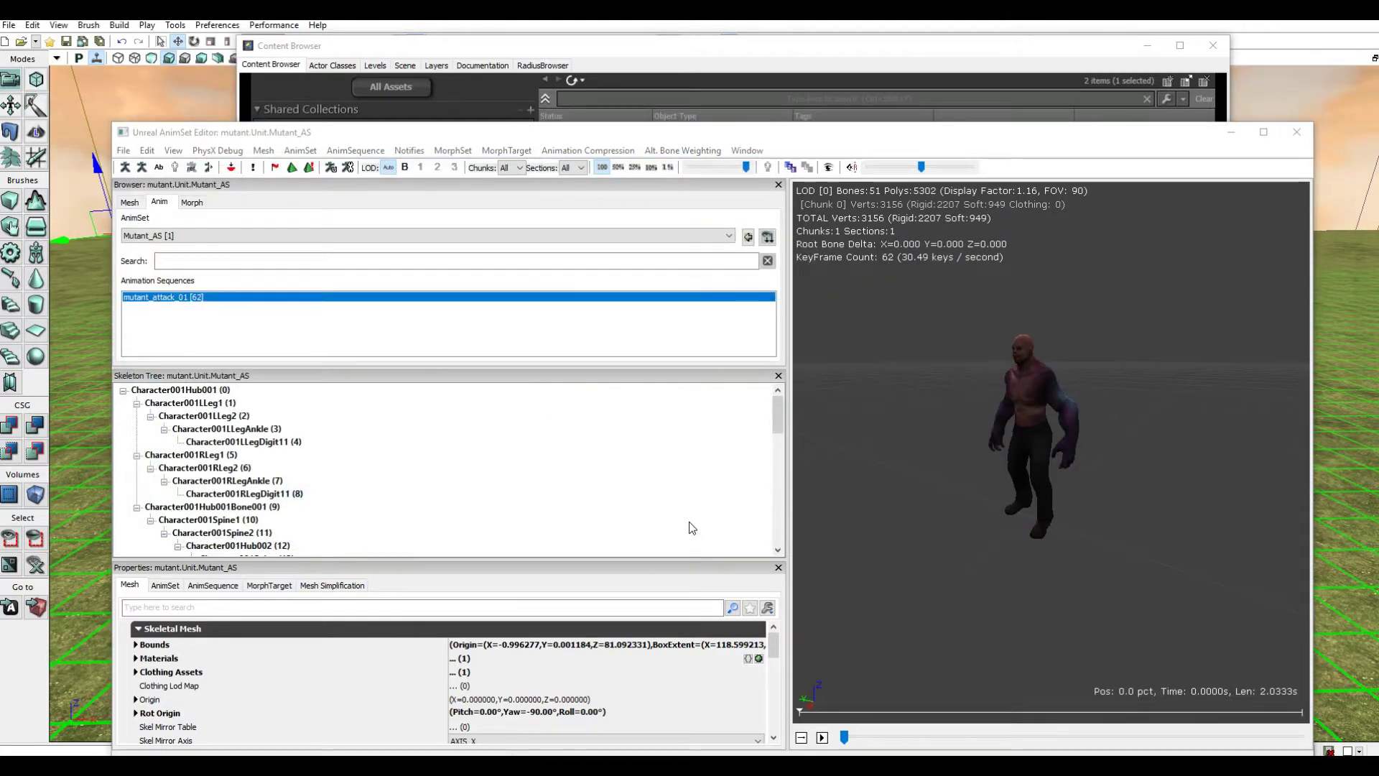
left_click_drag(758, 138, 743, 98)
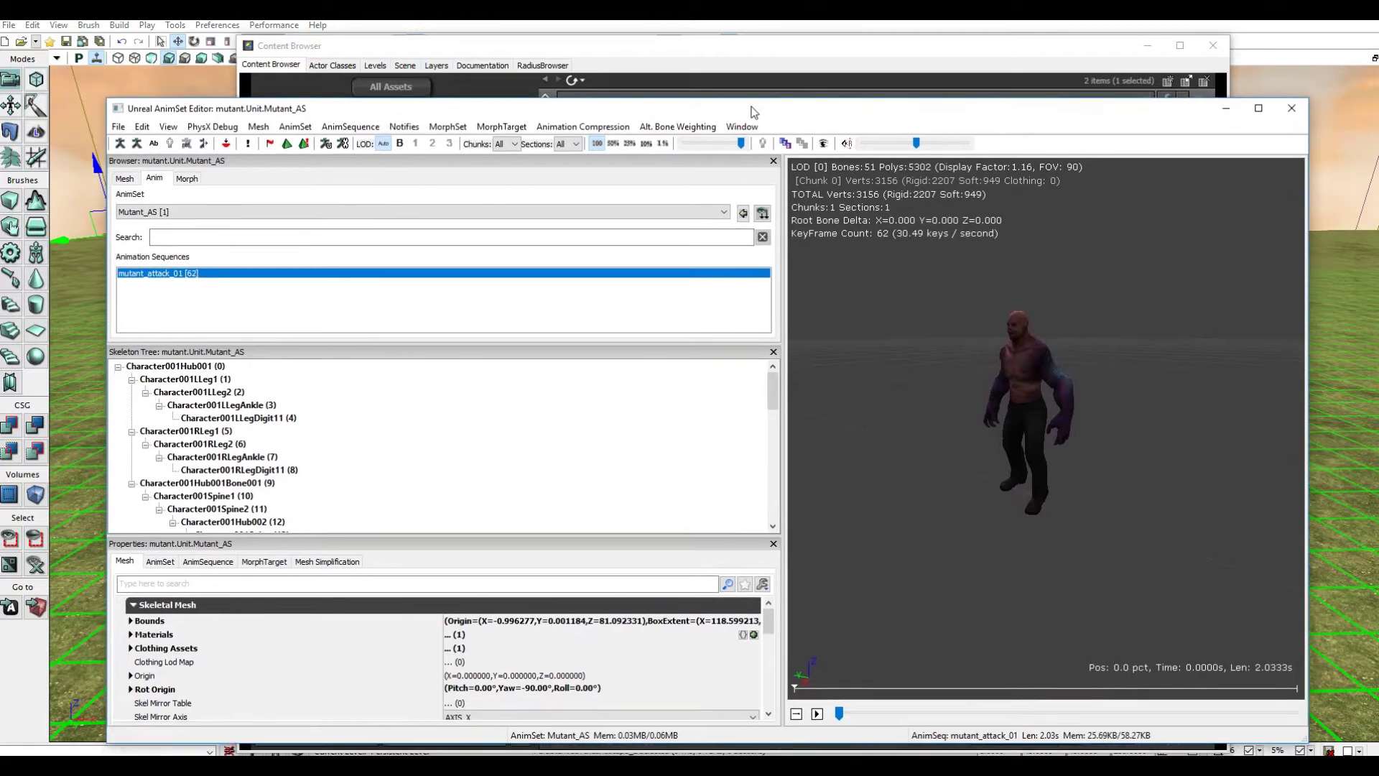
left_click(805, 704)
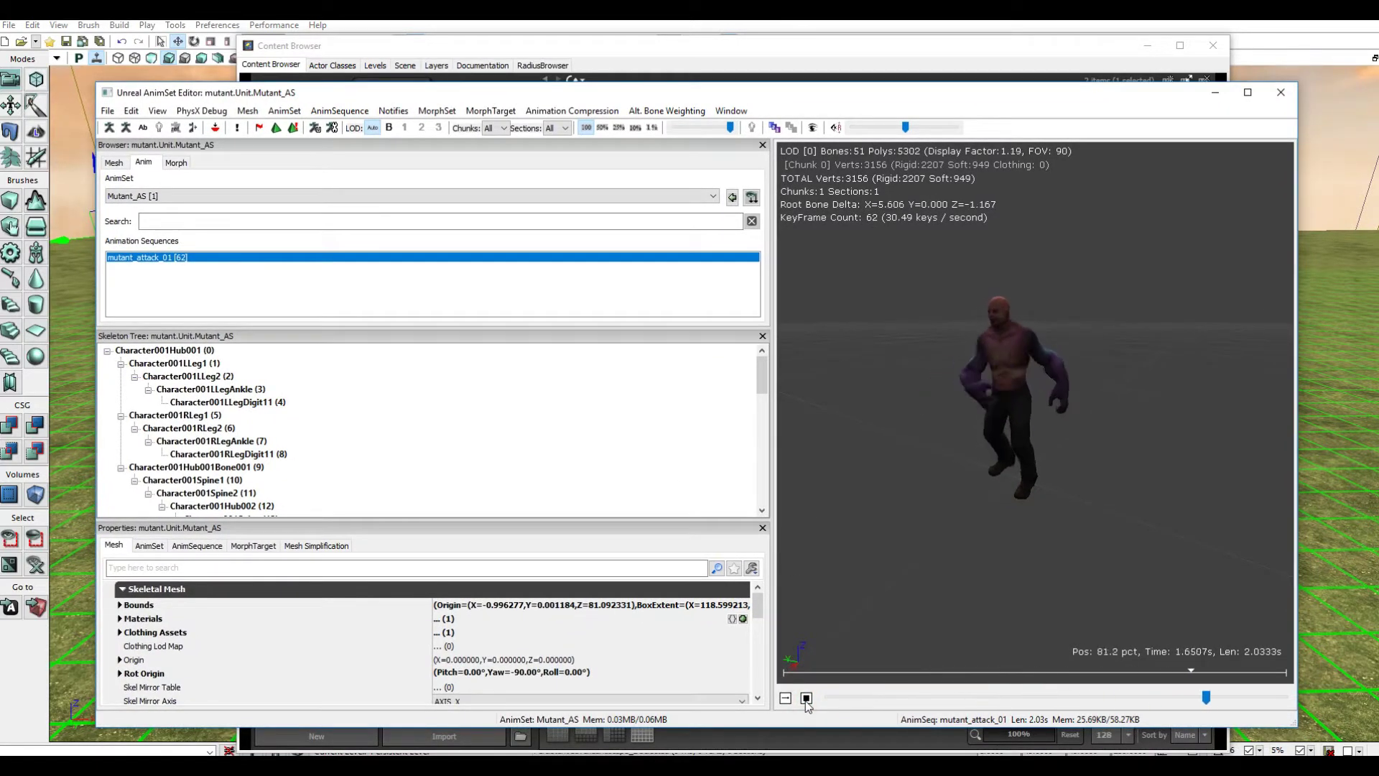
left_click(807, 703)
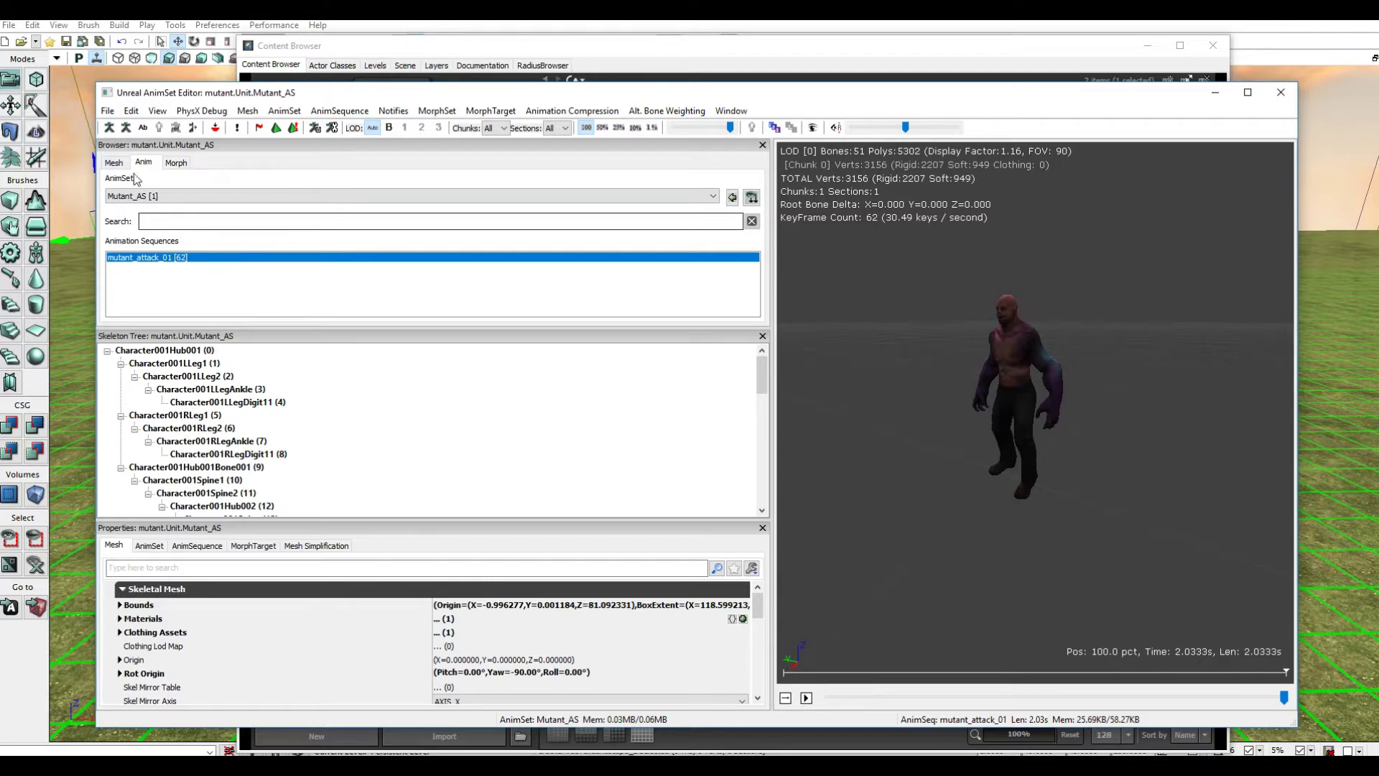
left_click(108, 111)
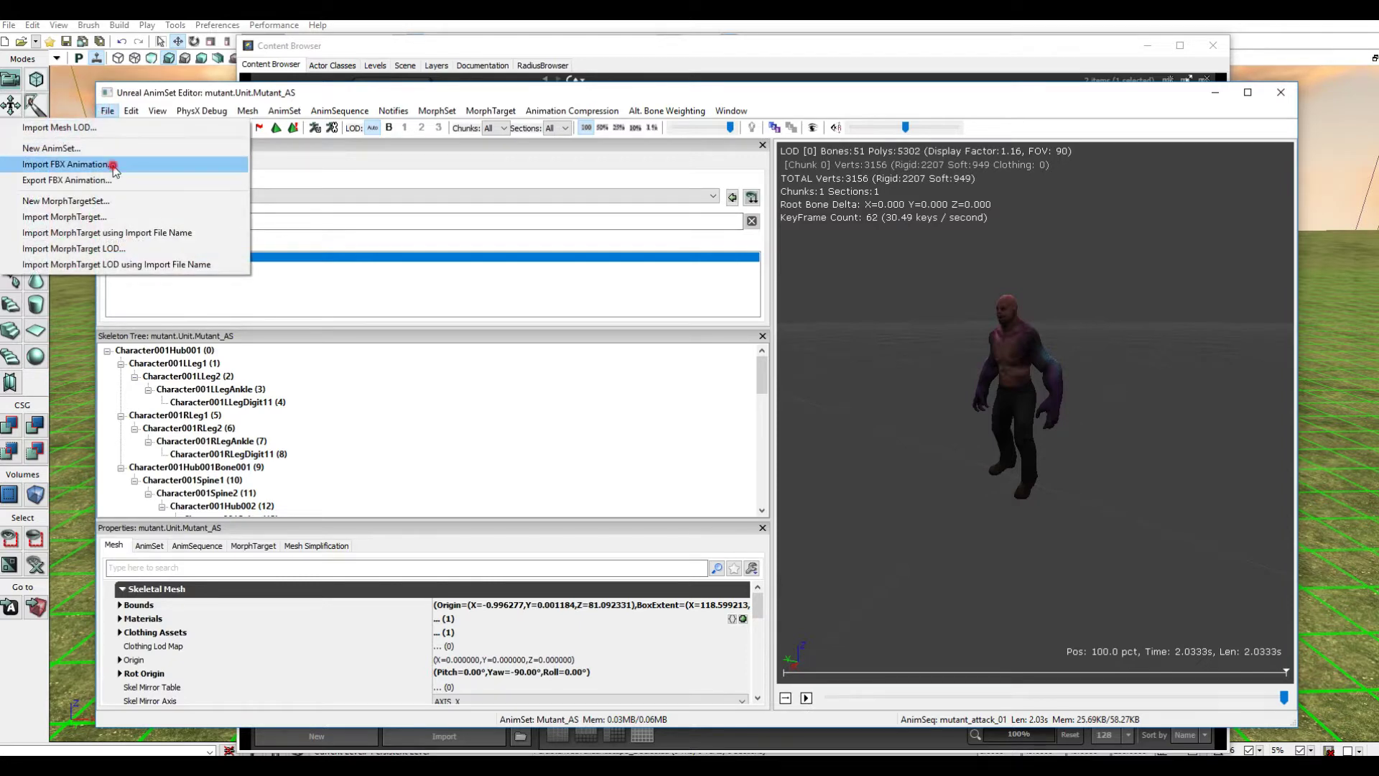
- Import mutant_attack_02.FBX into Mutant_AS and select it for preview
left_click(111, 165)
left_click(317, 234)
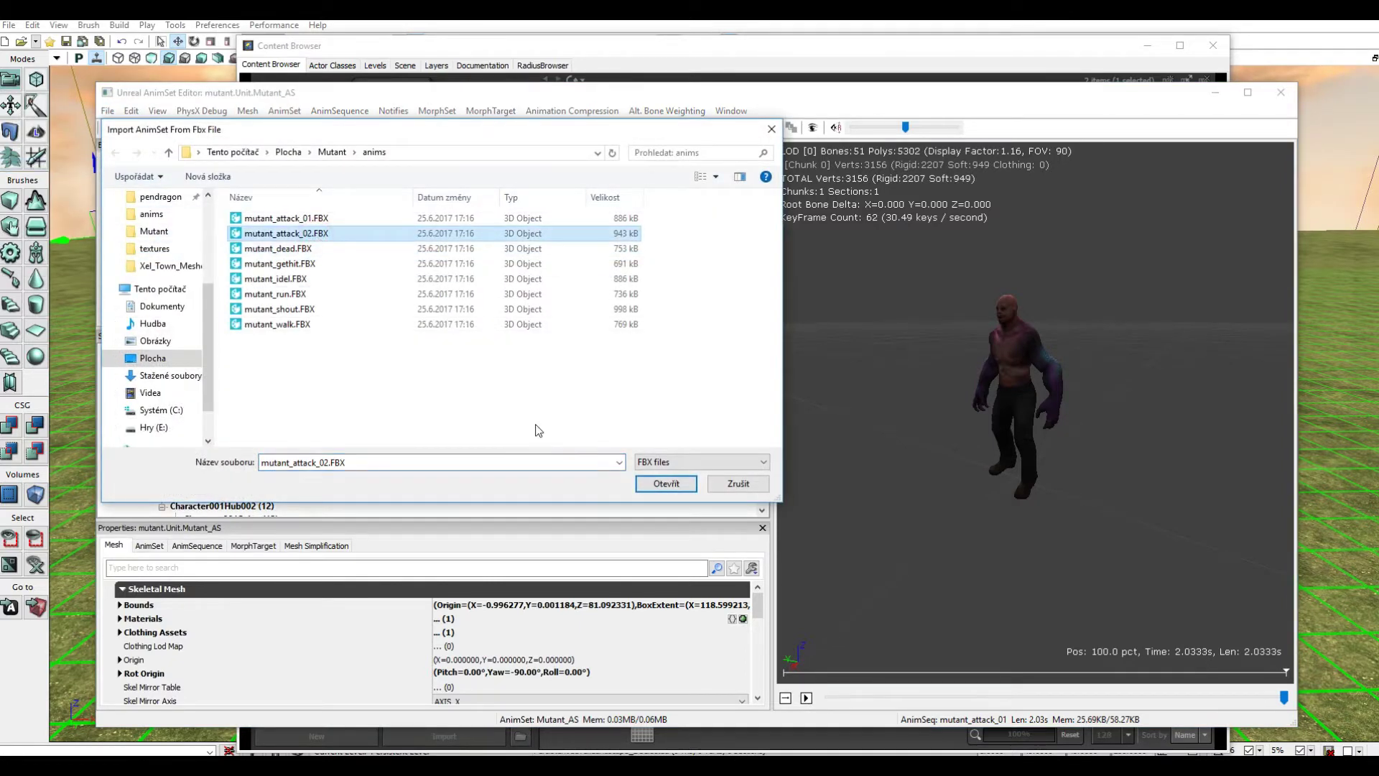
left_click(657, 482)
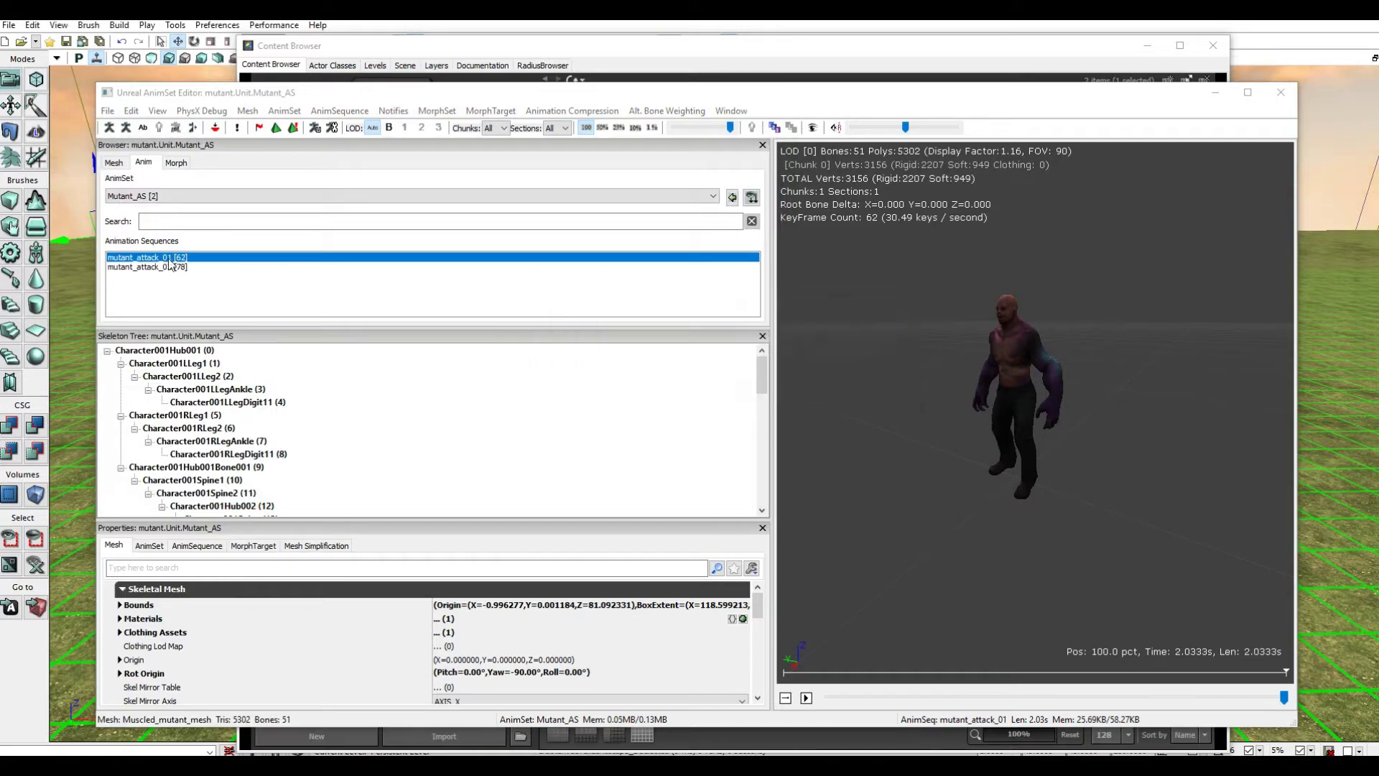
left_click(165, 268)
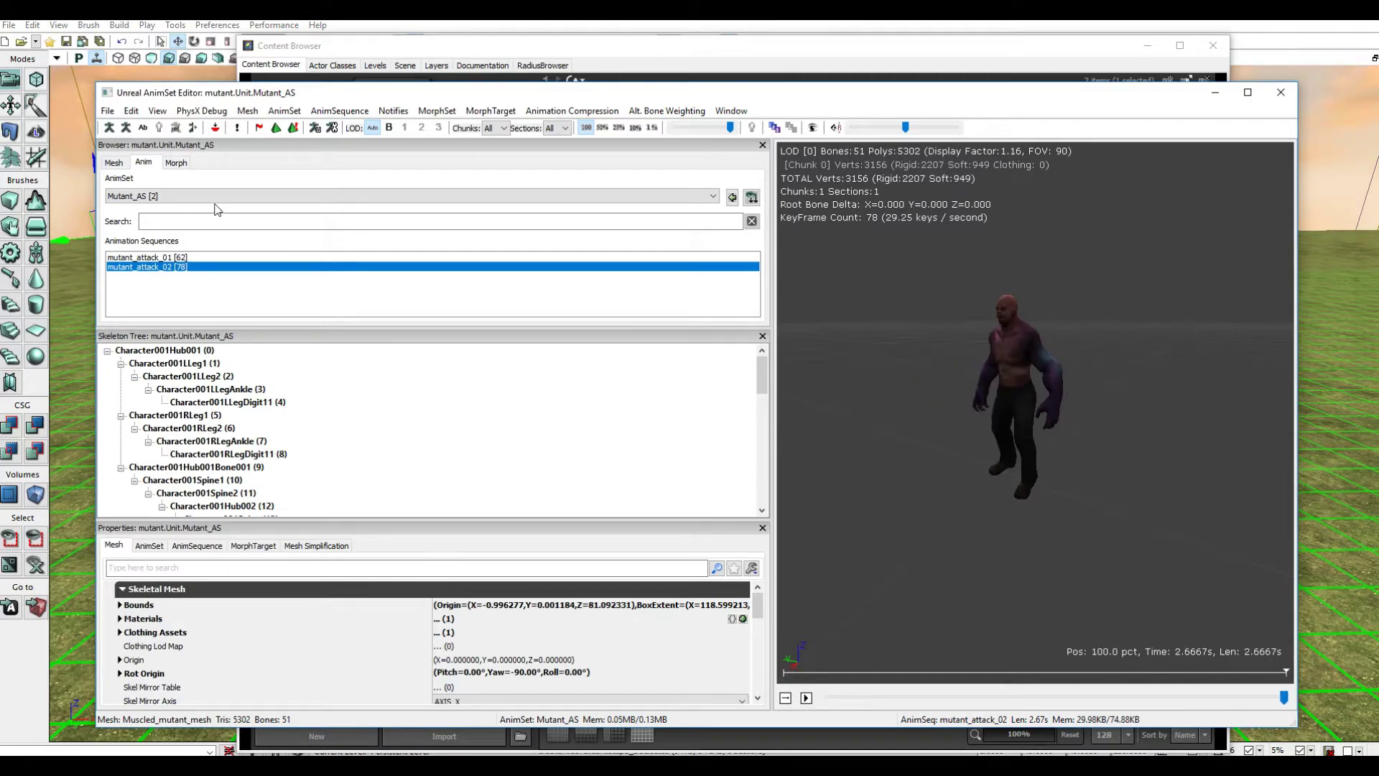
- Import mutant_dead.FBX, then select and play the death animation
left_click(107, 111)
left_click(108, 163)
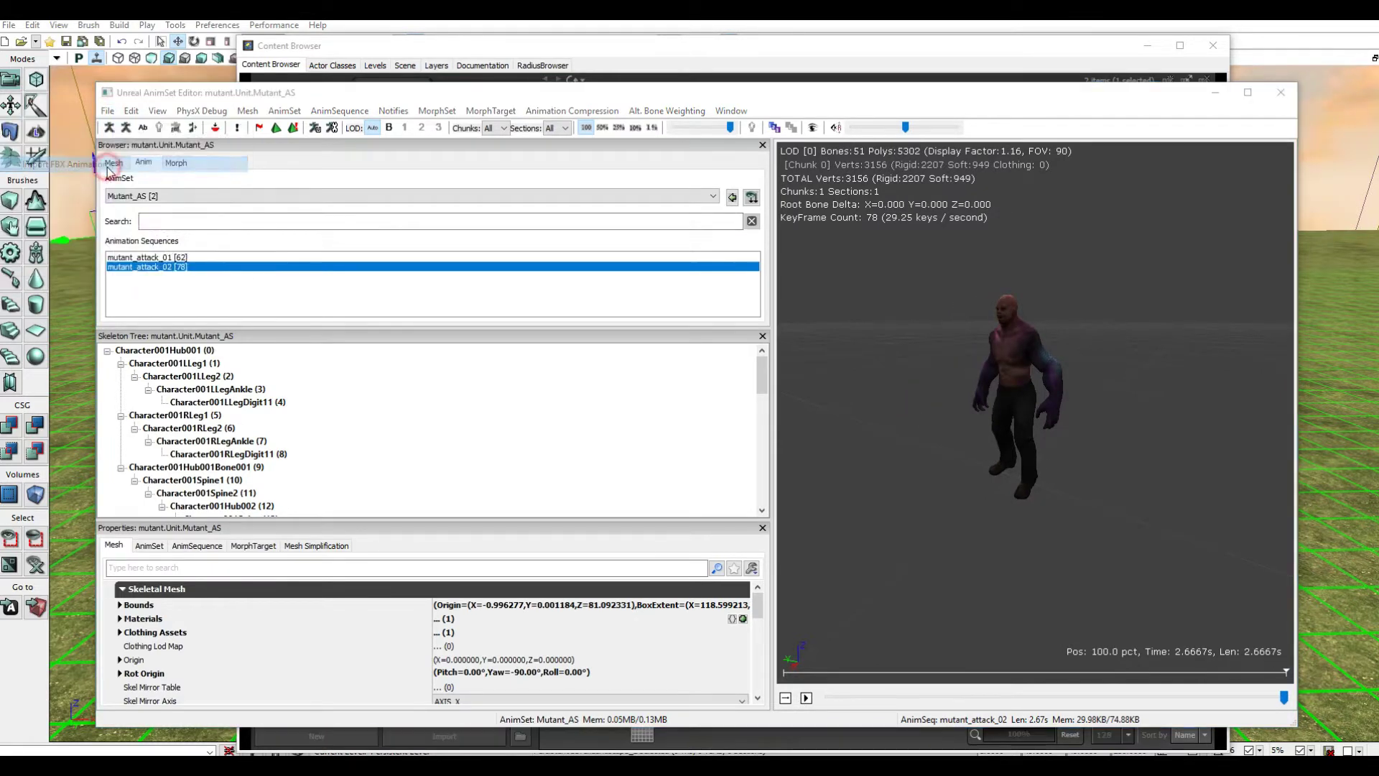
left_click(307, 250)
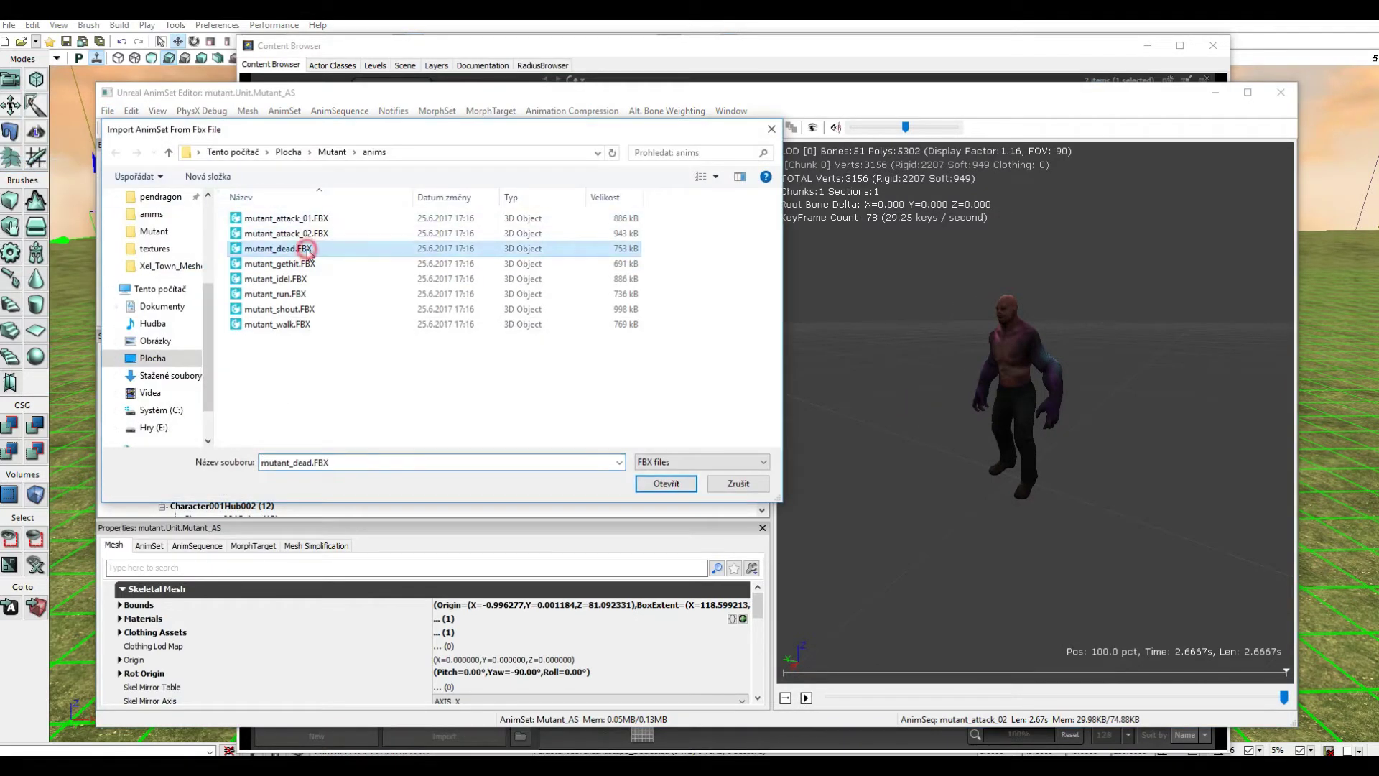
left_click(667, 485)
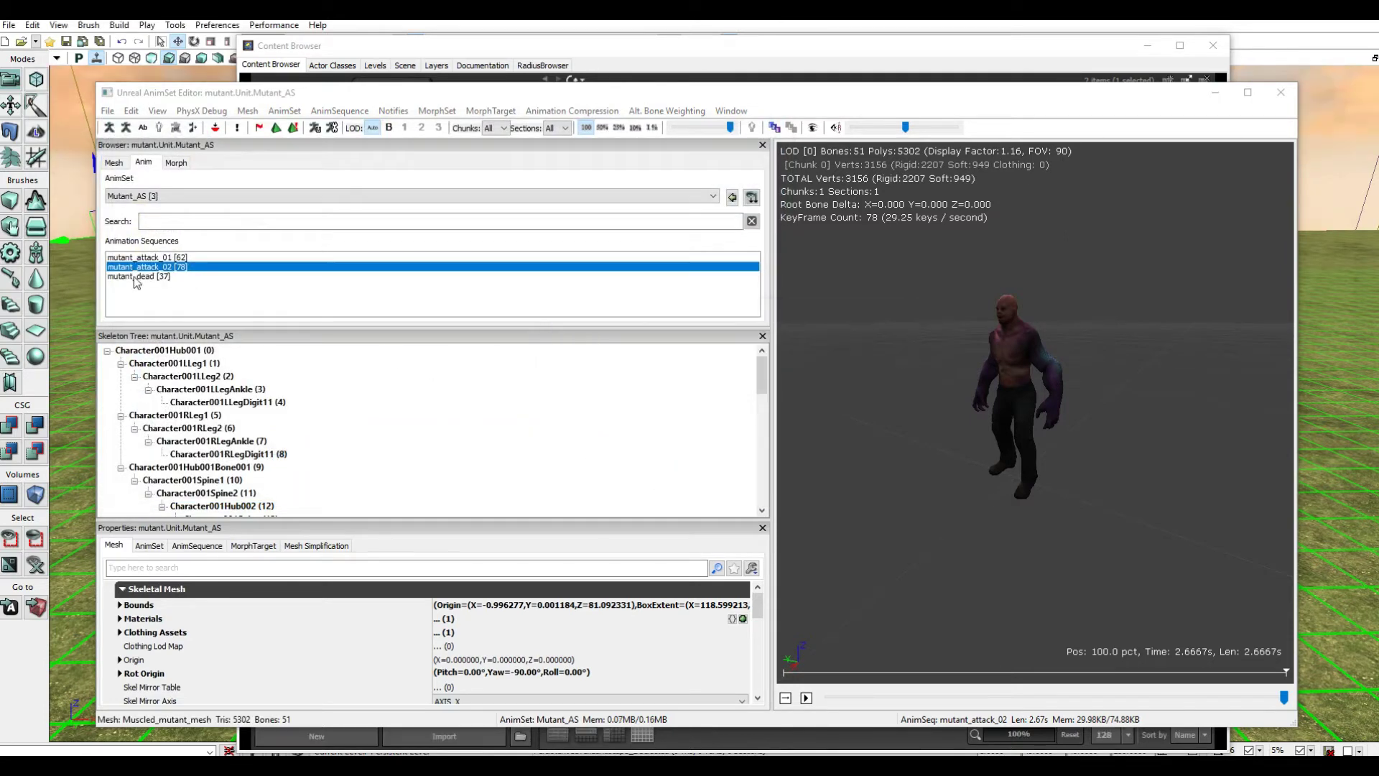
left_click(135, 277)
left_click(806, 698)
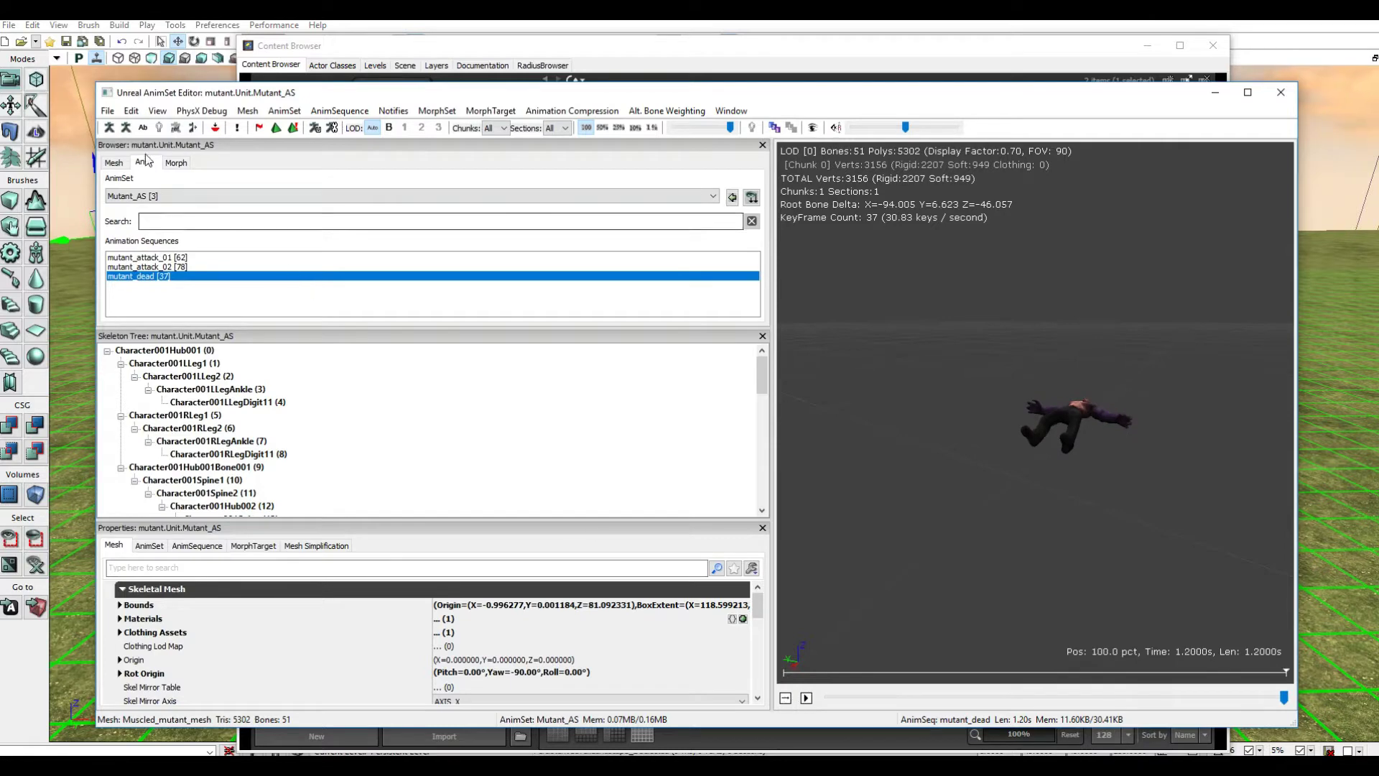
left_click(107, 111)
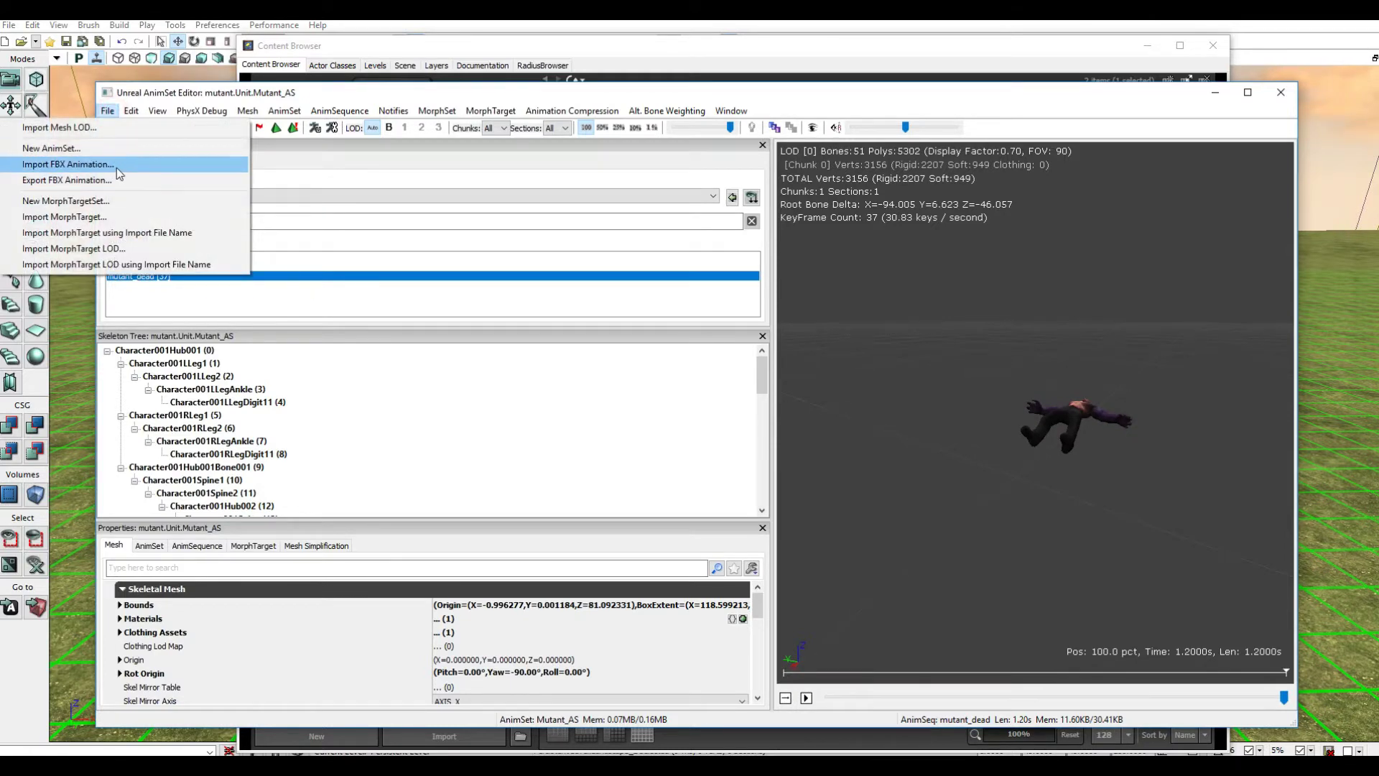
- Import mutant_gethit.FBX into Mutant_AS and play it in the preview
left_click(116, 166)
left_click(314, 264)
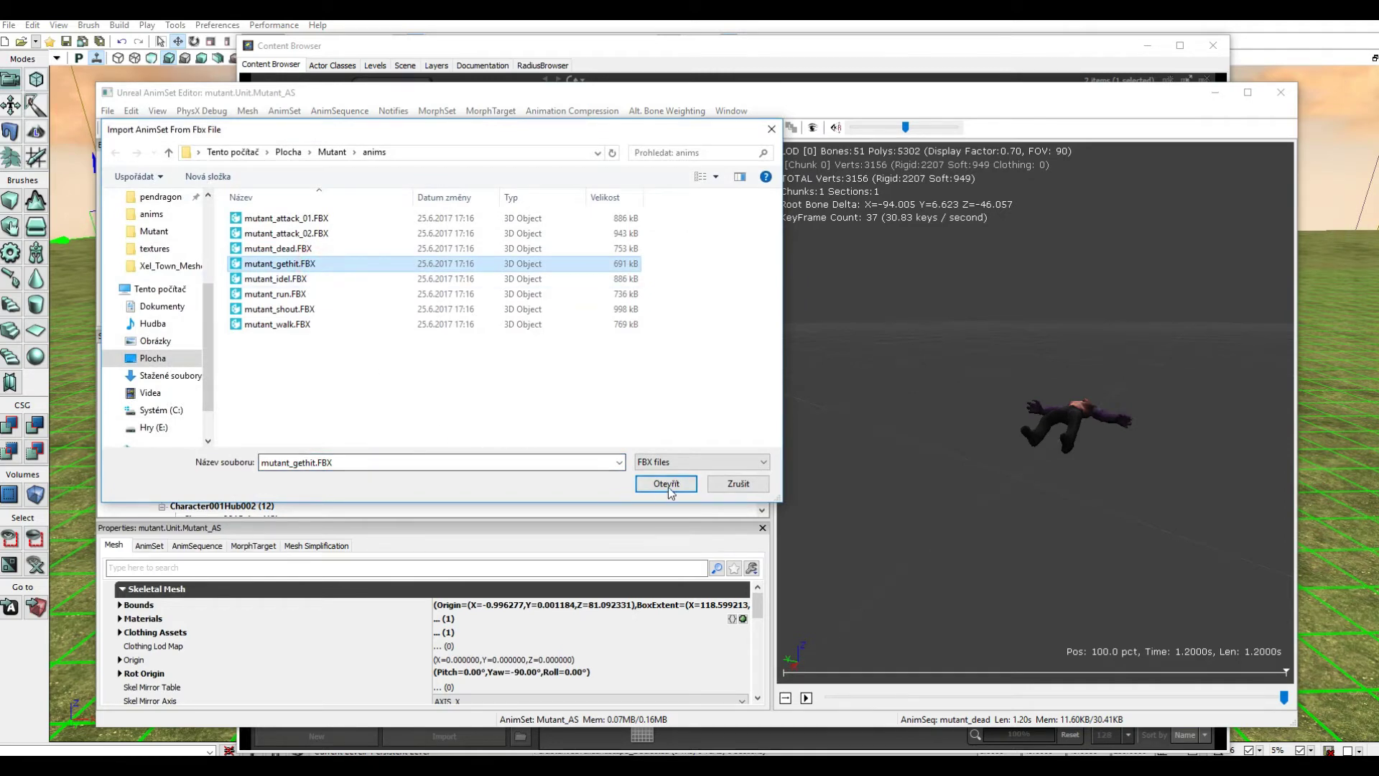
left_click(665, 484)
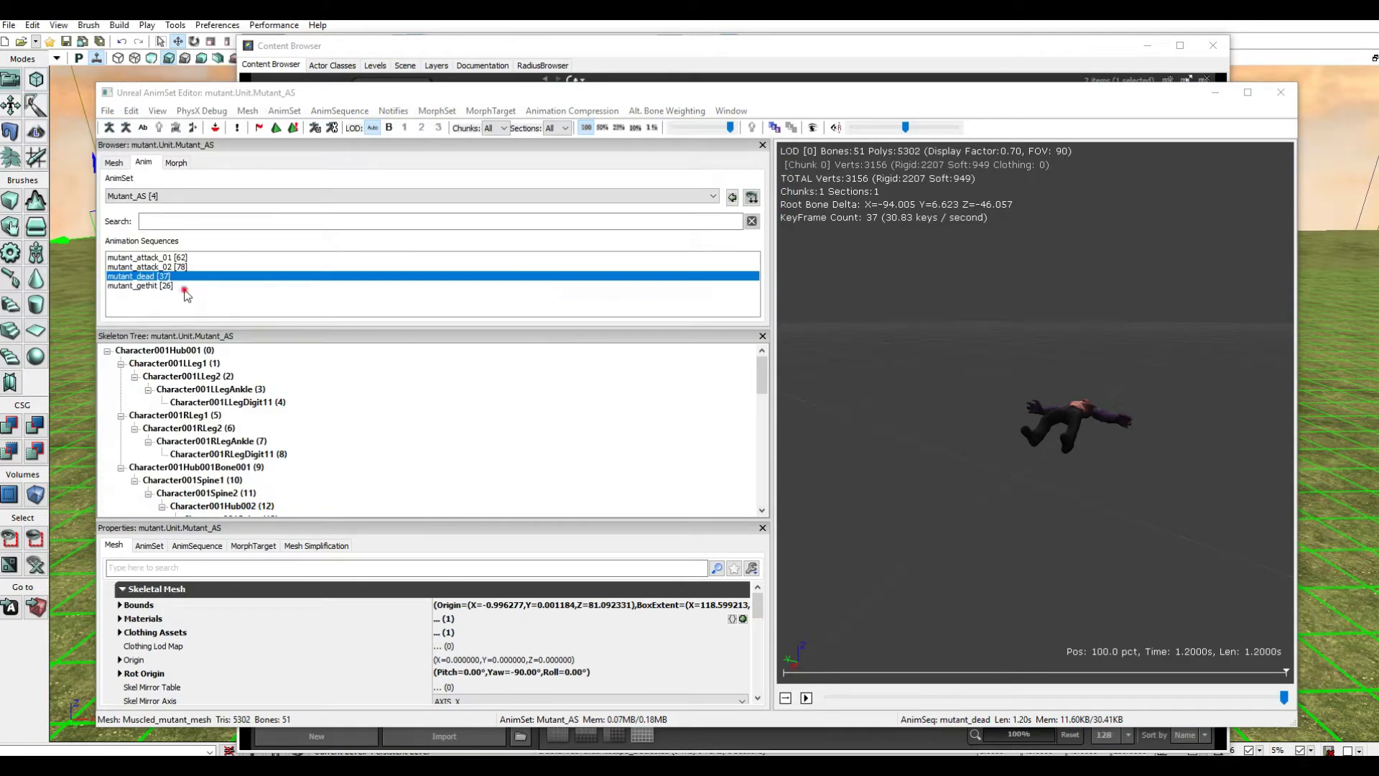
left_click(184, 288)
left_click(806, 698)
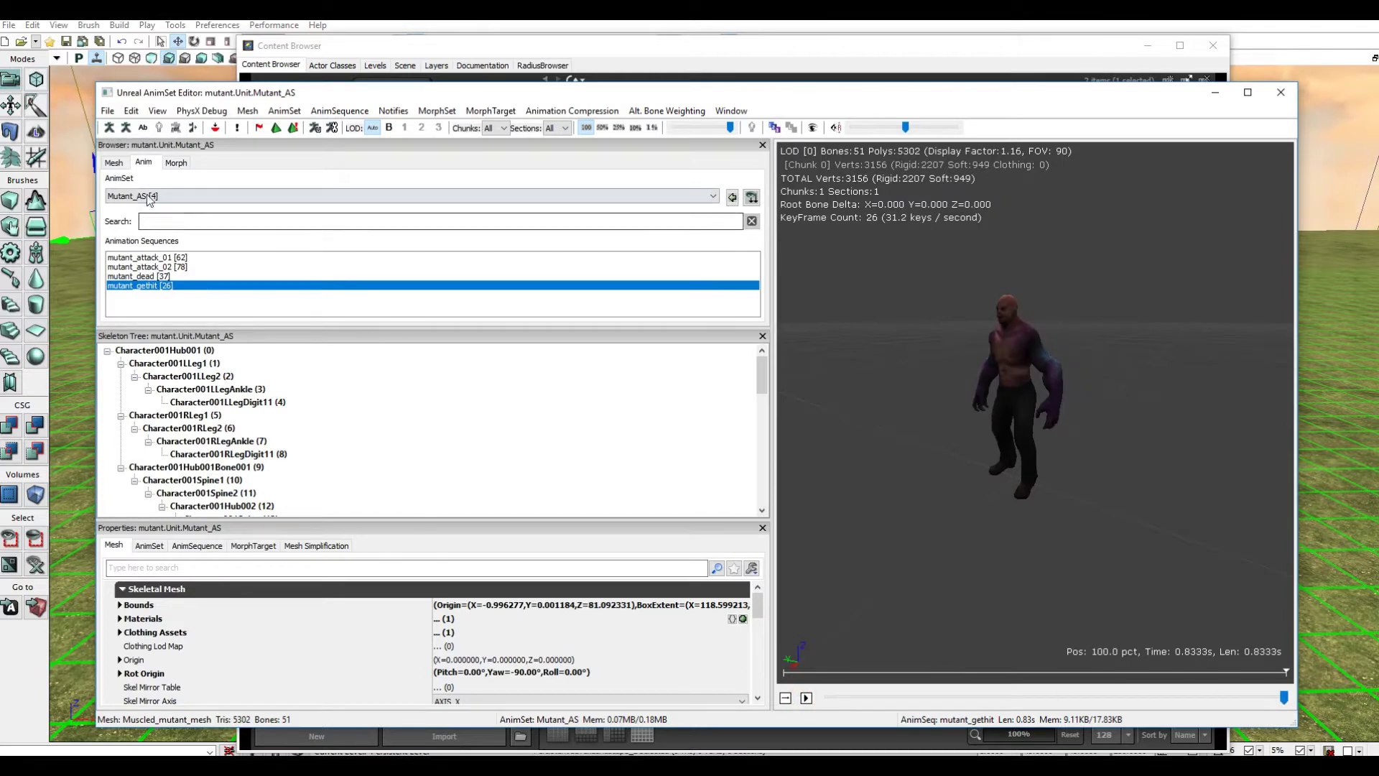
- Import mutant_idel.FBX into Mutant_AS and play the idle animation
left_click(107, 113)
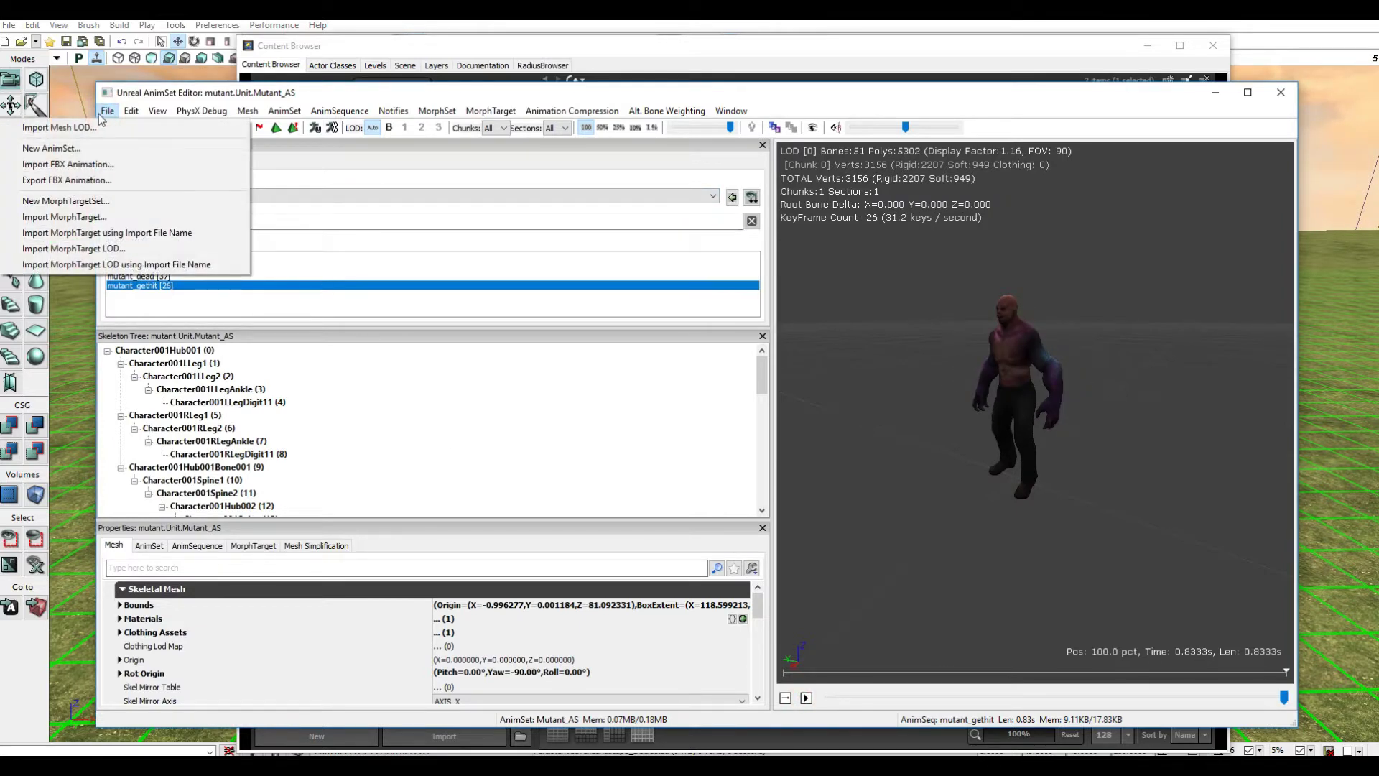
left_click(112, 164)
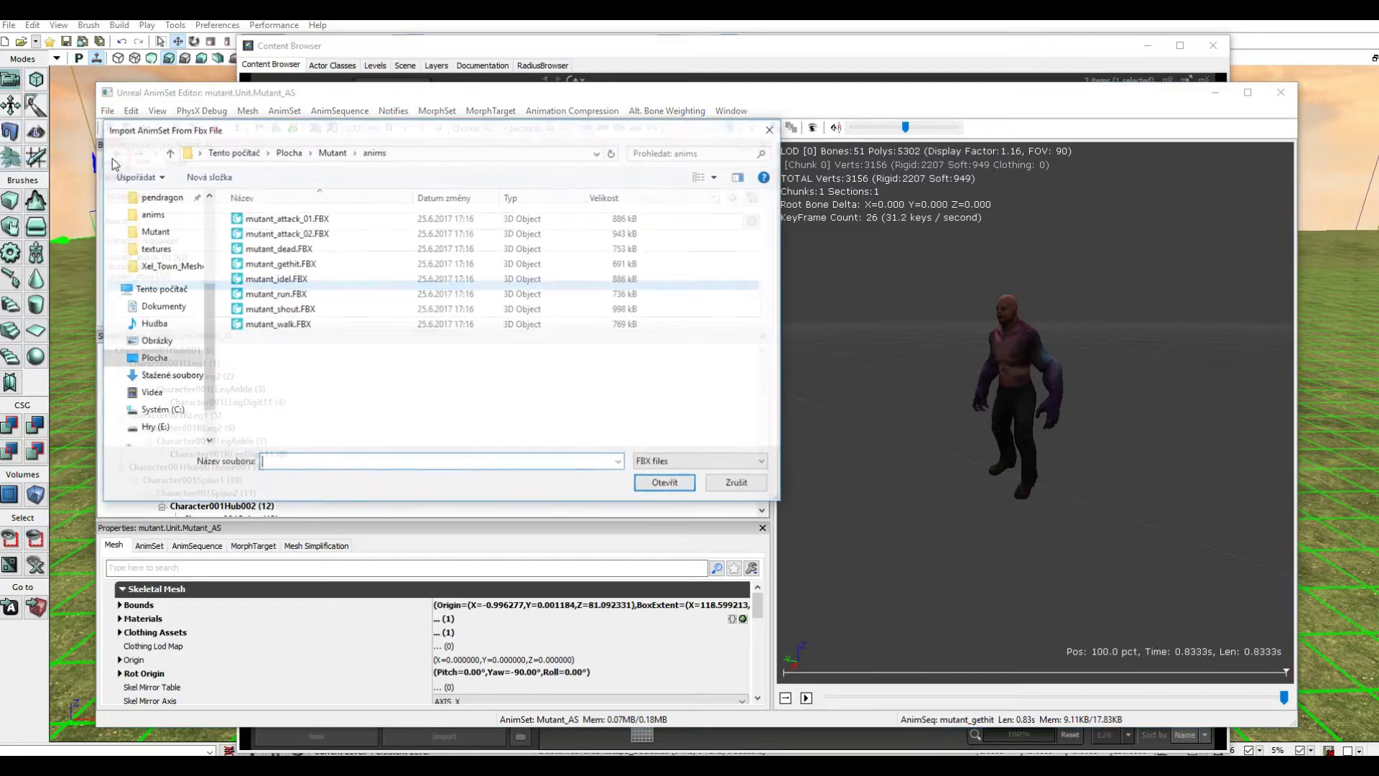
left_click(291, 279)
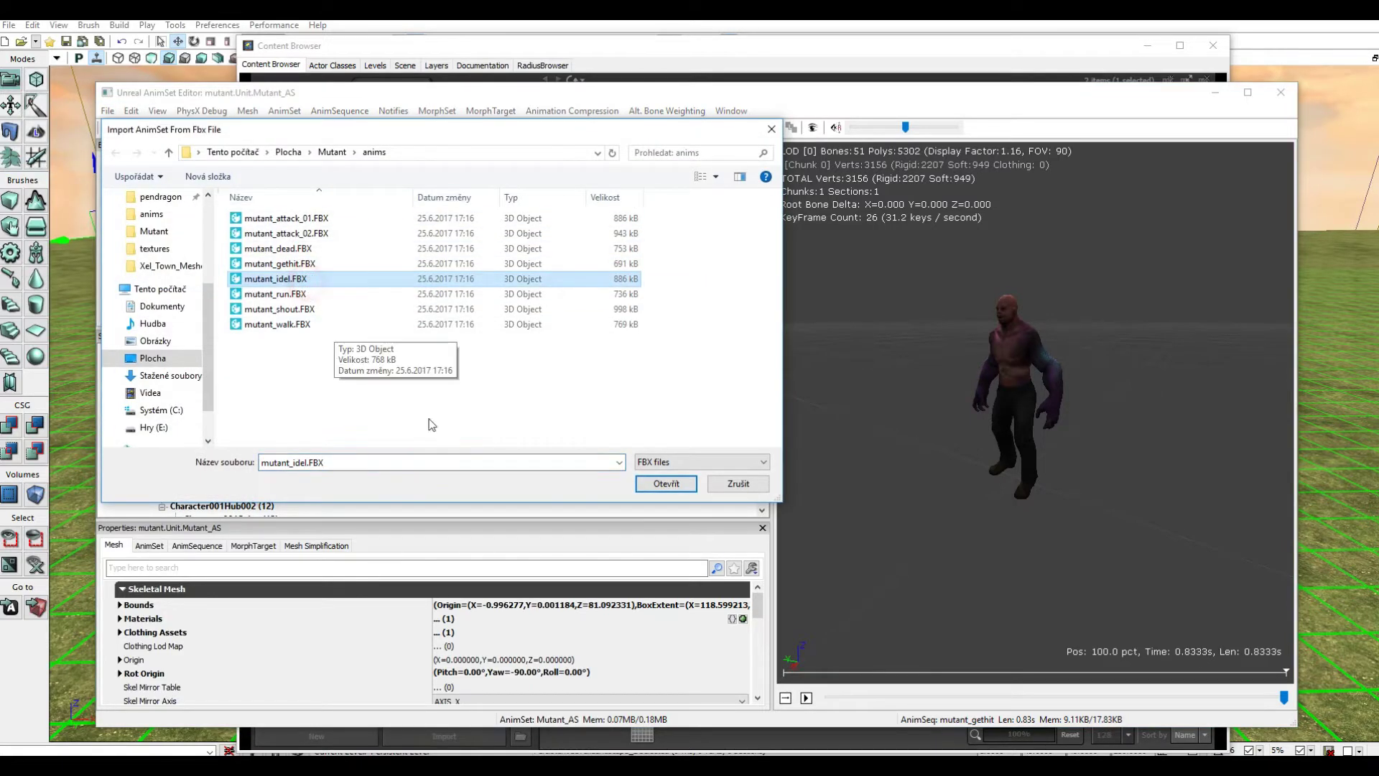
left_click(666, 483)
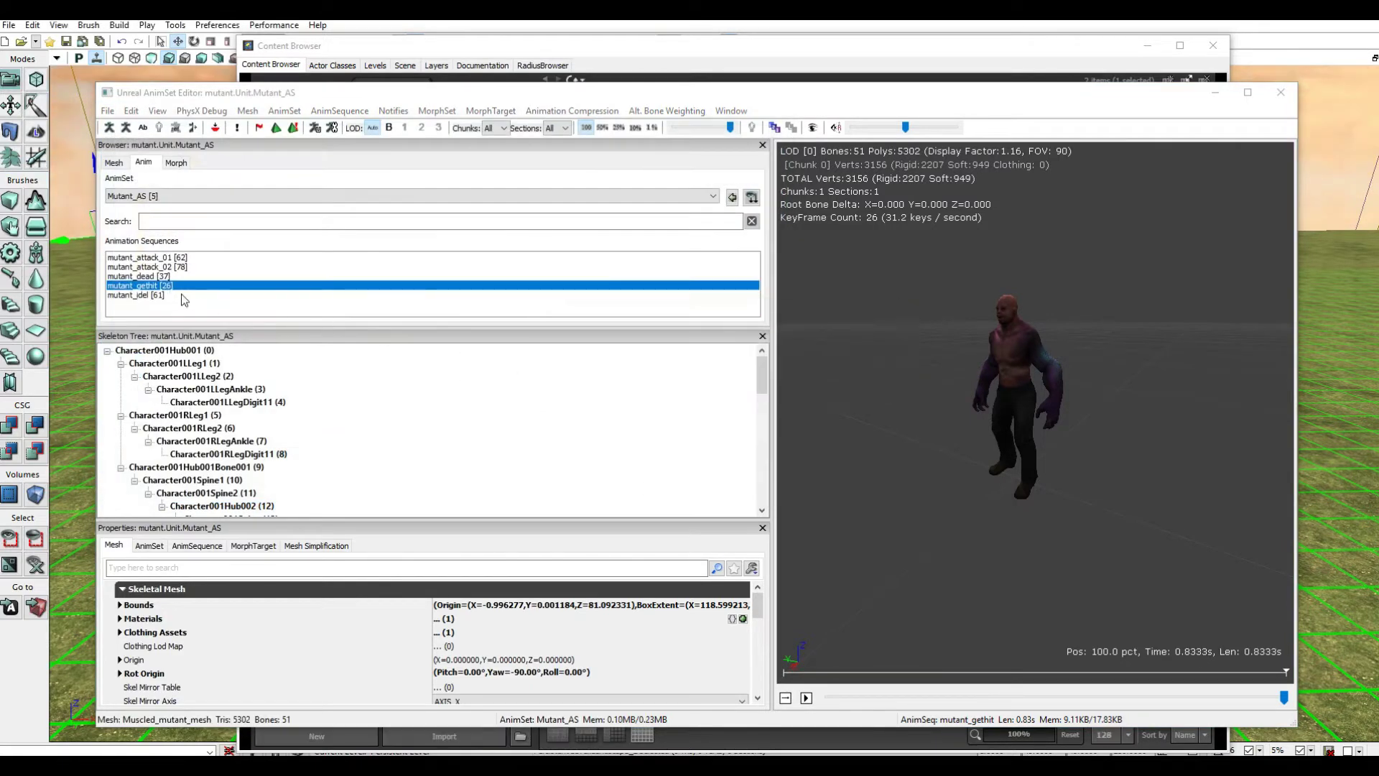
left_click(170, 297)
left_click(806, 699)
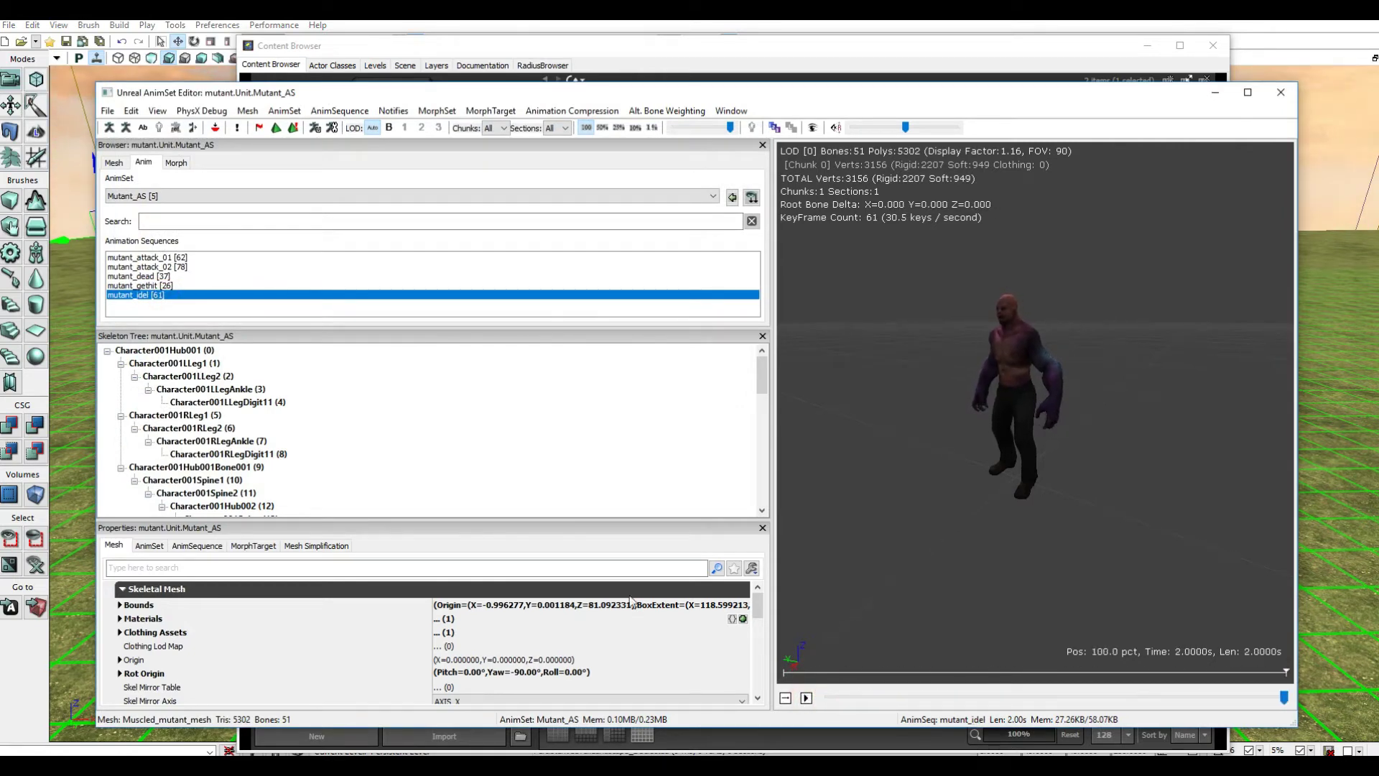
left_click(108, 111)
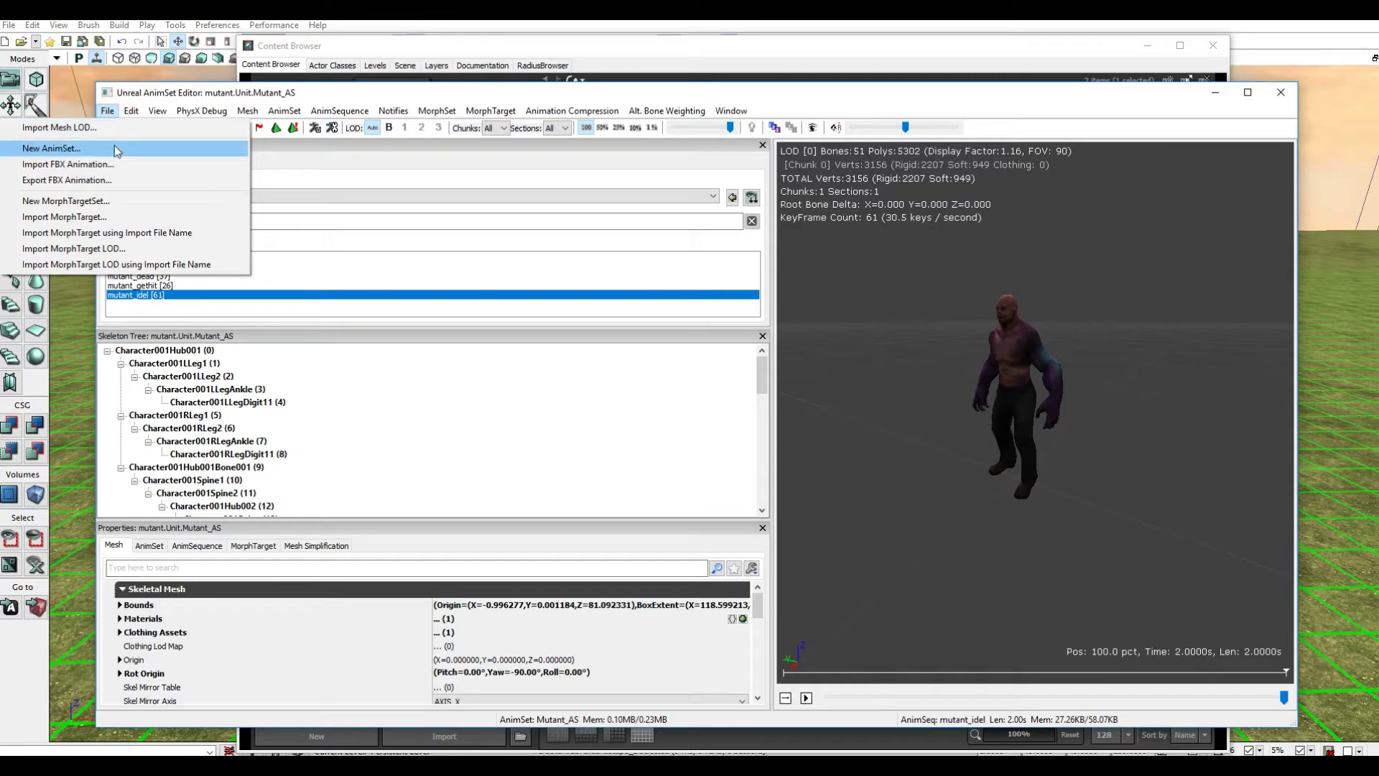
- Import mutant_run.FBX into Mutant_AS and play the run animation
left_click(116, 168)
left_click(305, 294)
left_click(665, 484)
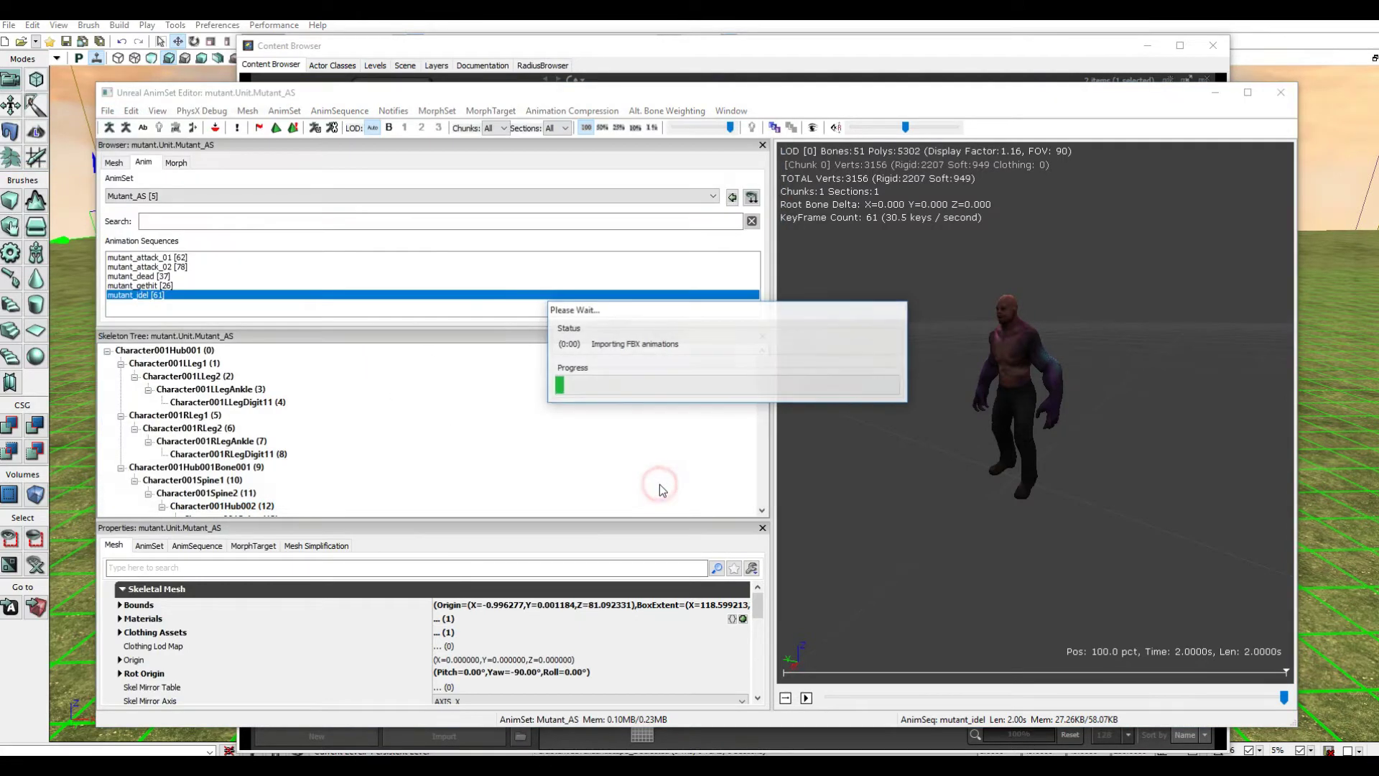
left_click(136, 304)
left_click(806, 698)
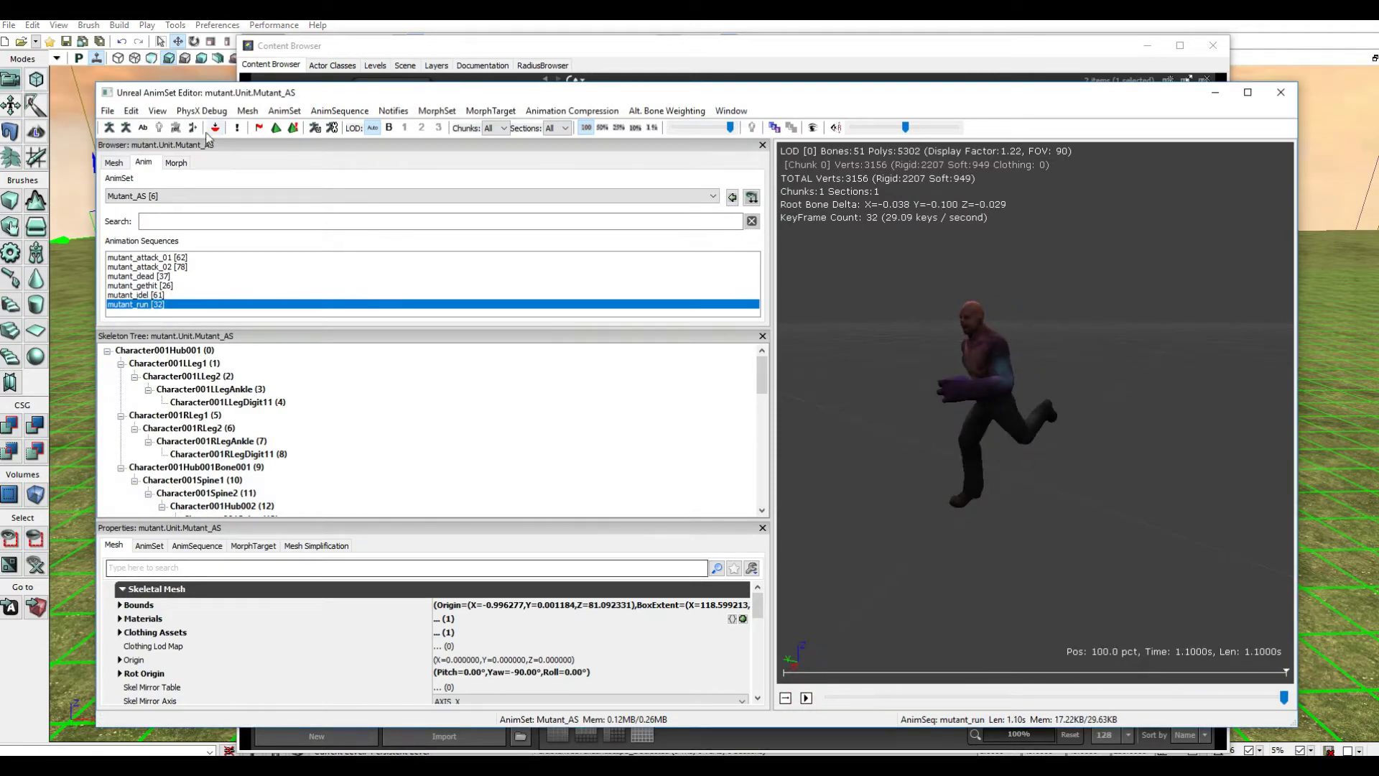
- Import mutant_shout.FBX into Mutant_AS and play the shout animation
left_click(109, 111)
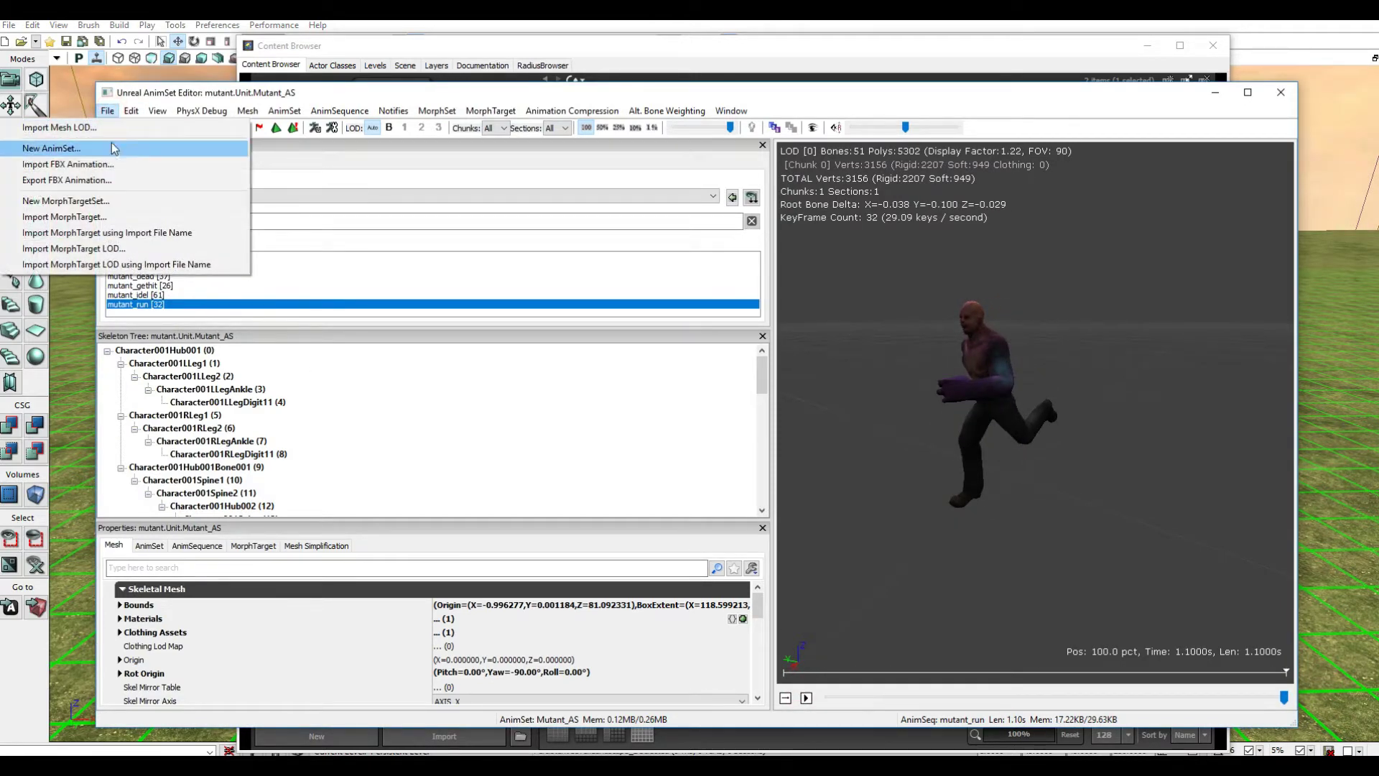
left_click(87, 164)
left_click(314, 311)
left_click(666, 483)
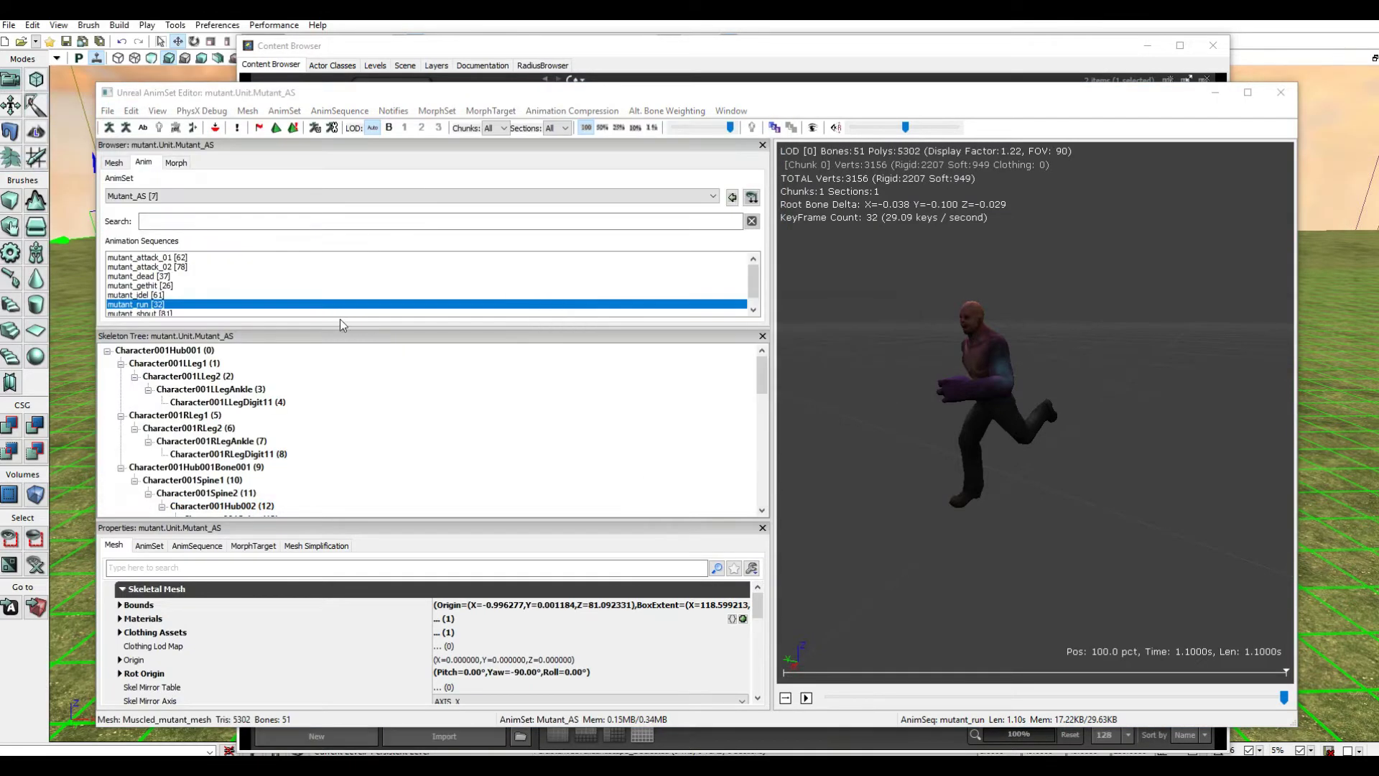
scroll(173, 309, "down", 1)
left_click(172, 305)
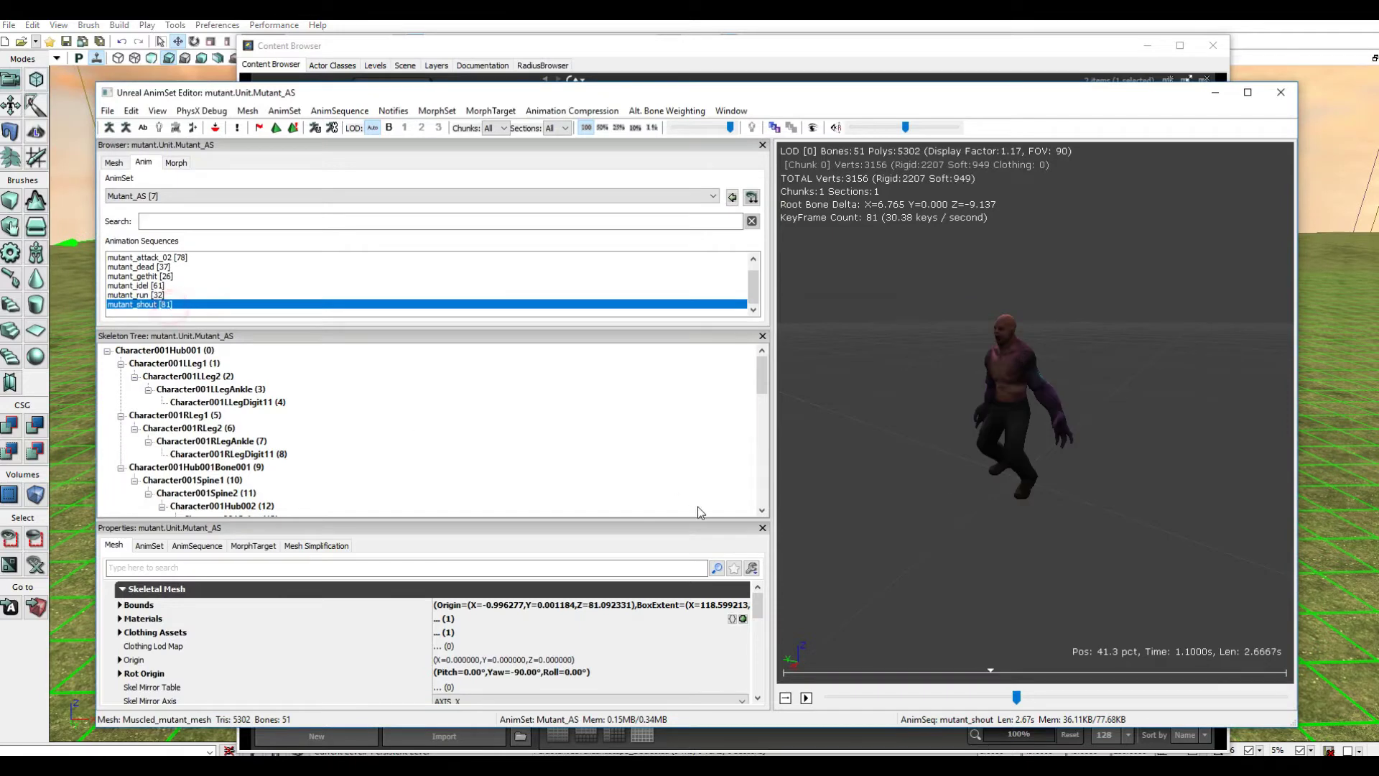
left_click(807, 698)
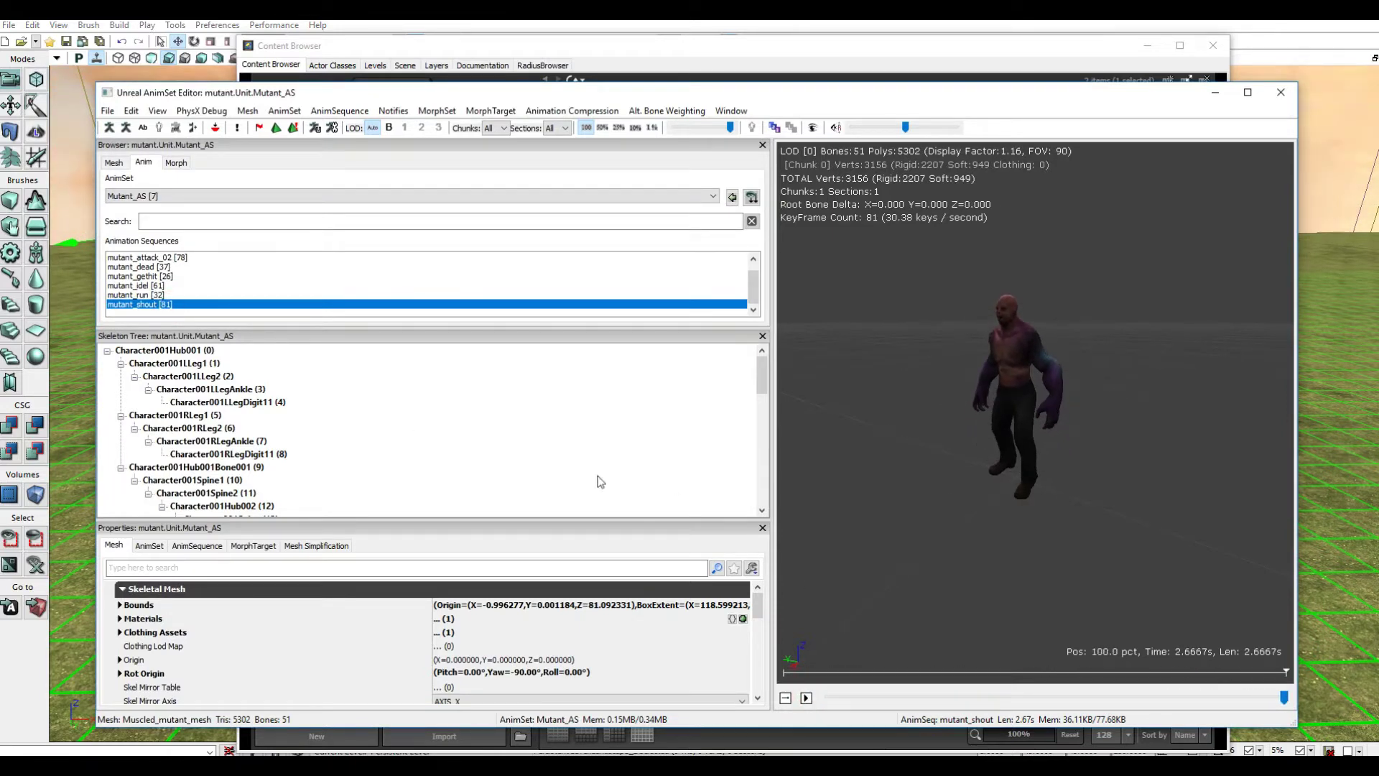
- Import mutant_walk.FBX, preview it, then close the AnimSet Editor
left_click(108, 112)
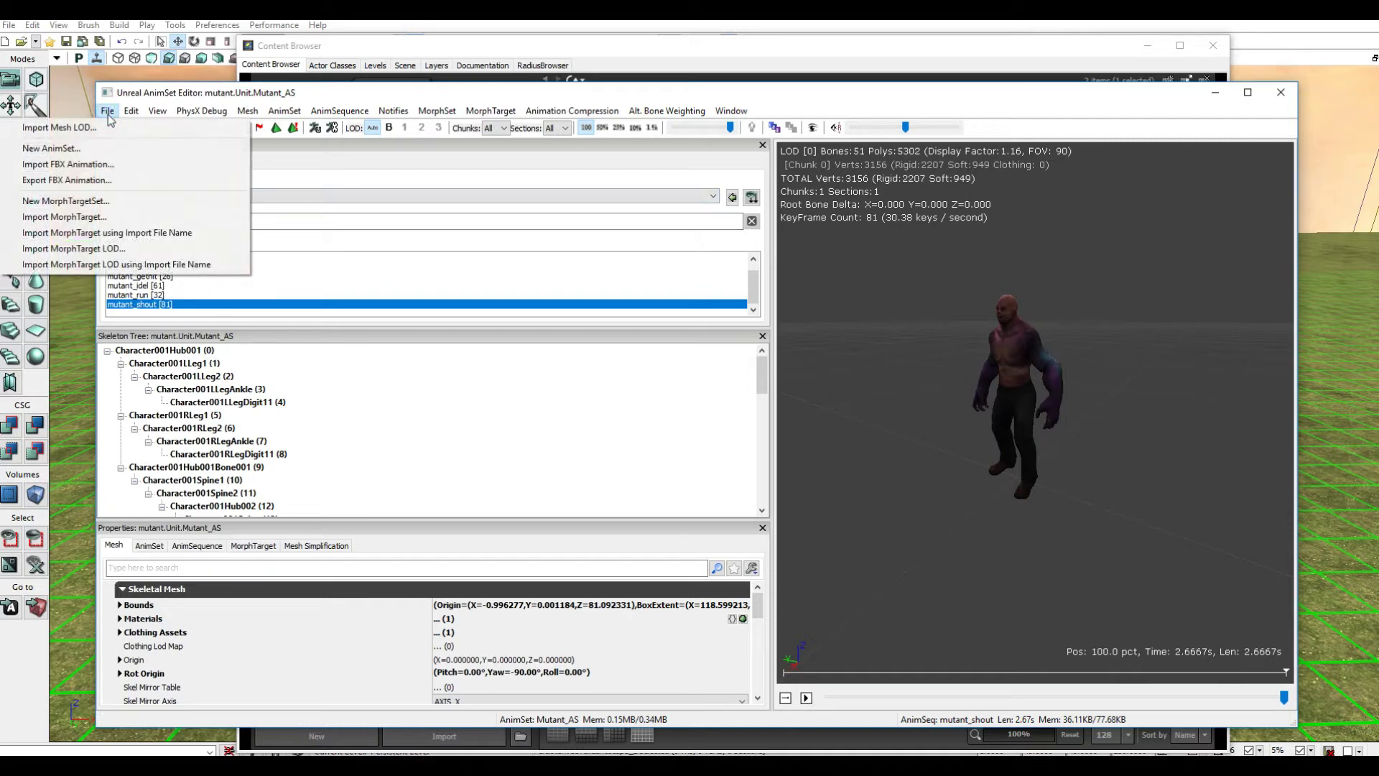
left_click(110, 165)
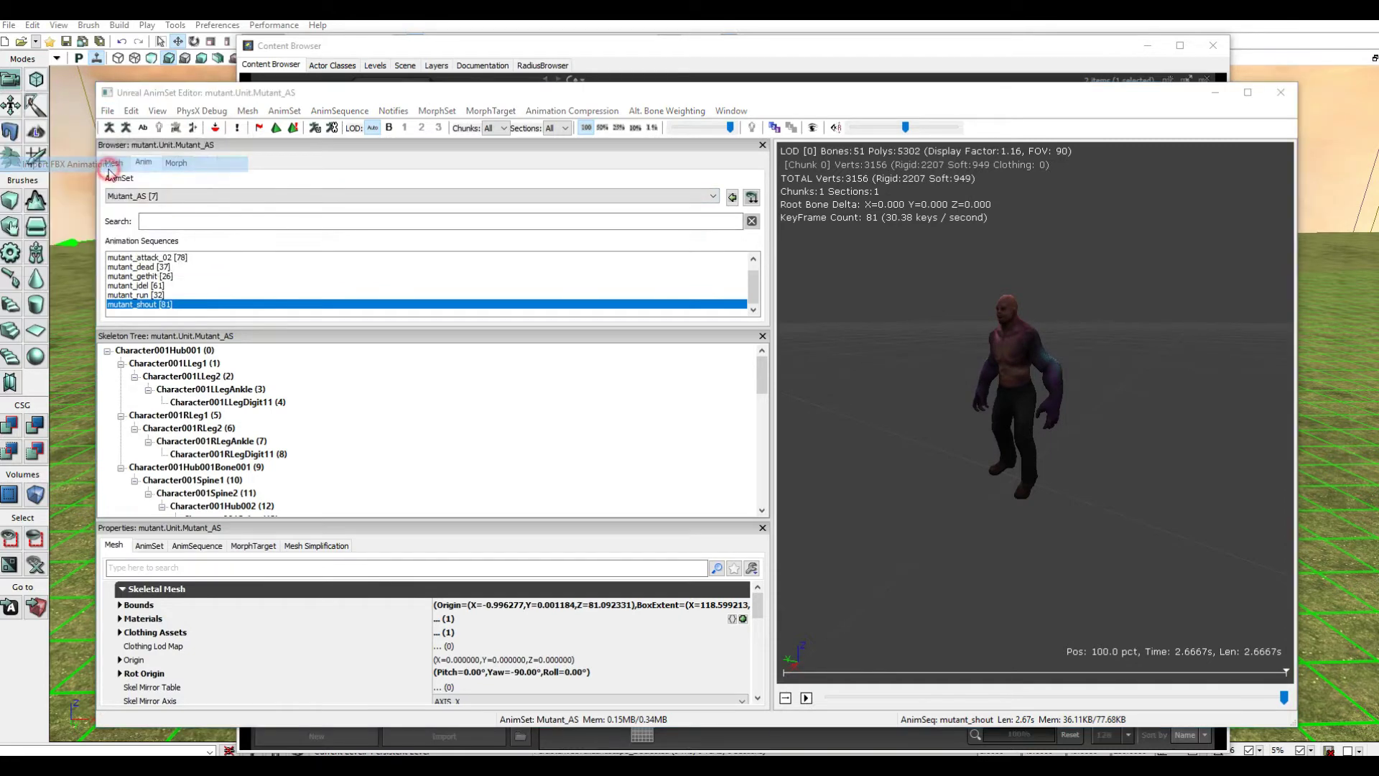
left_click(292, 327)
left_click(661, 496)
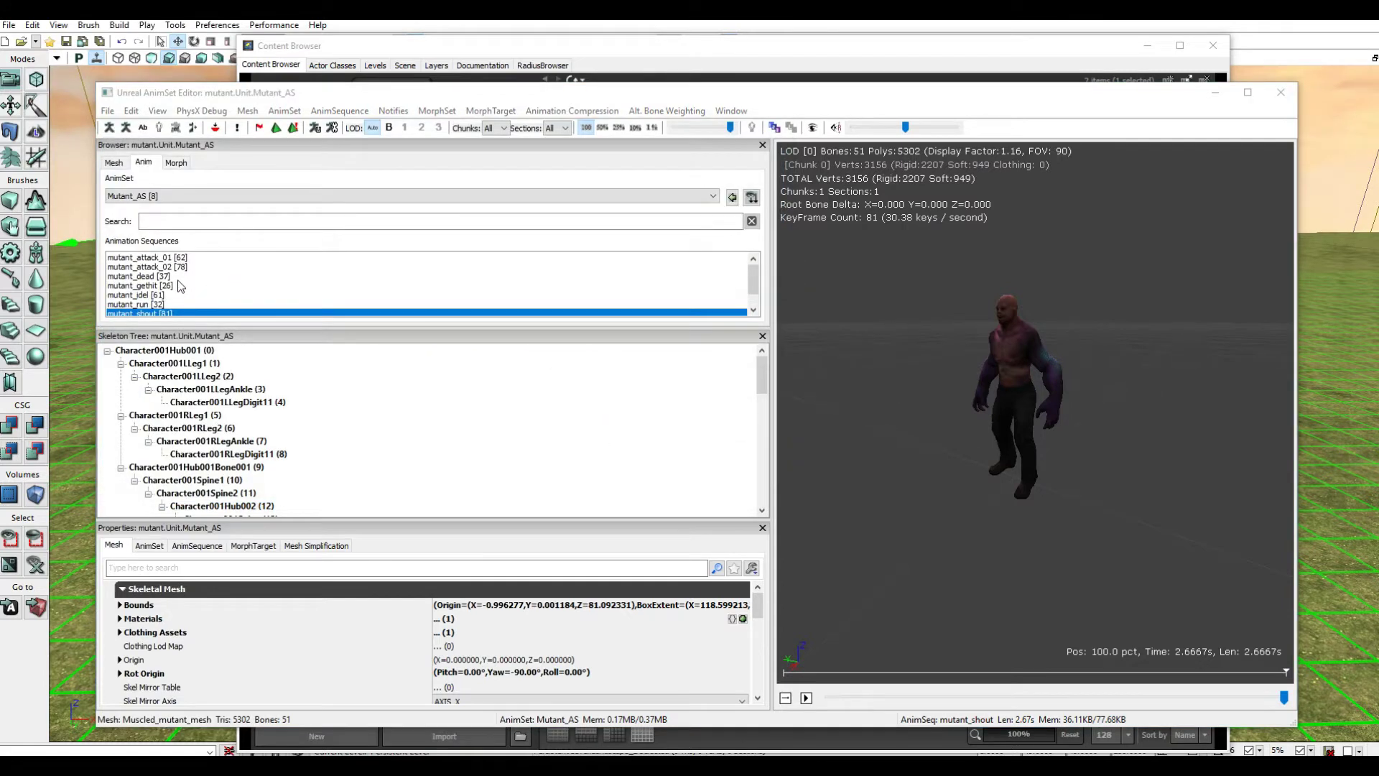
left_click(806, 698)
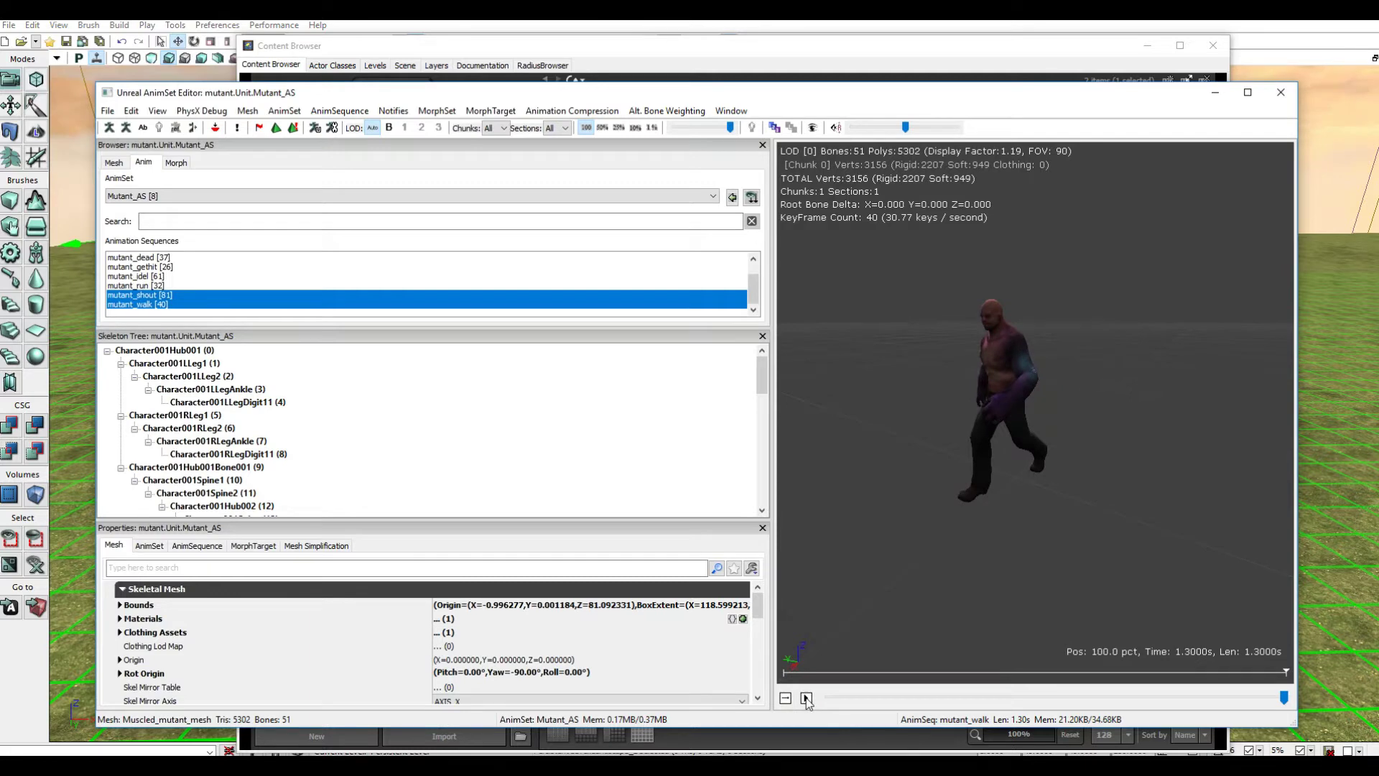
left_click(177, 305)
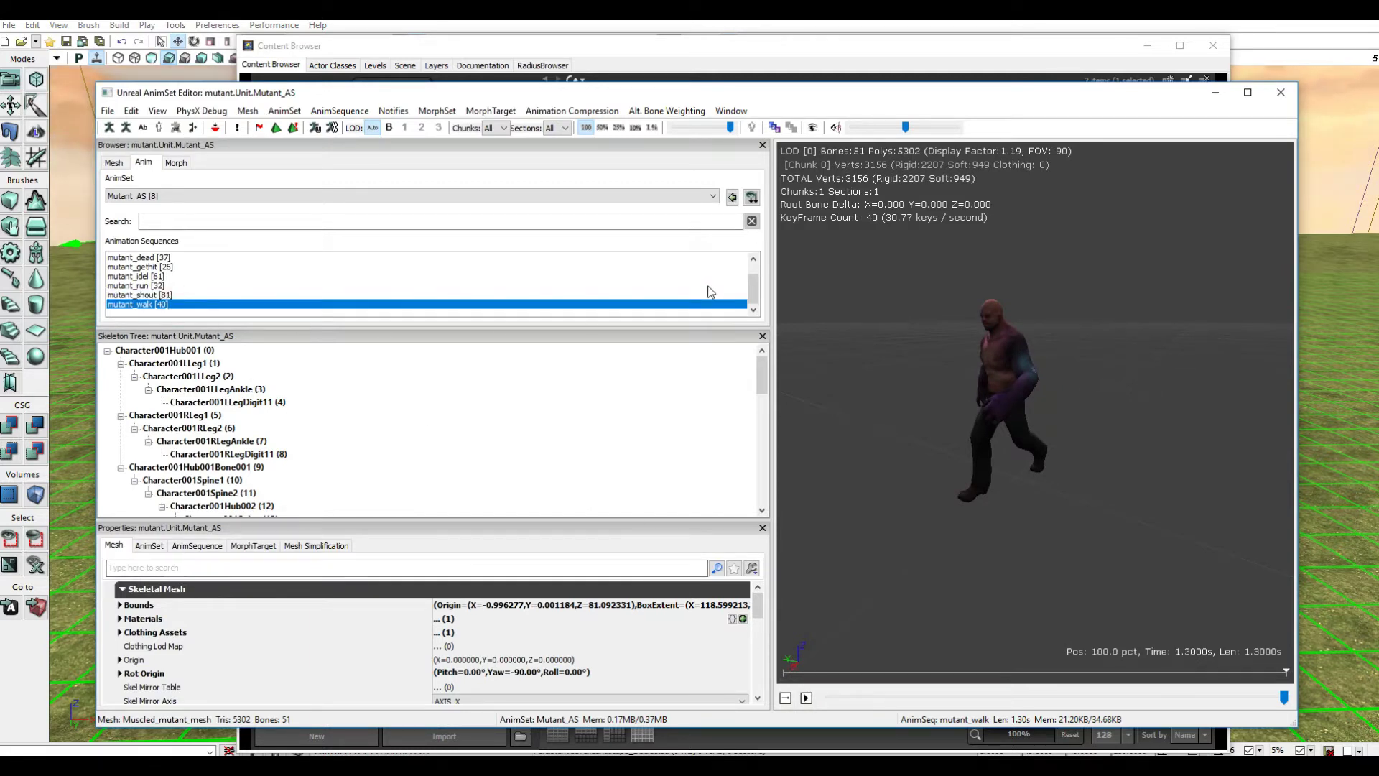
left_click(1283, 94)
left_click(807, 325)
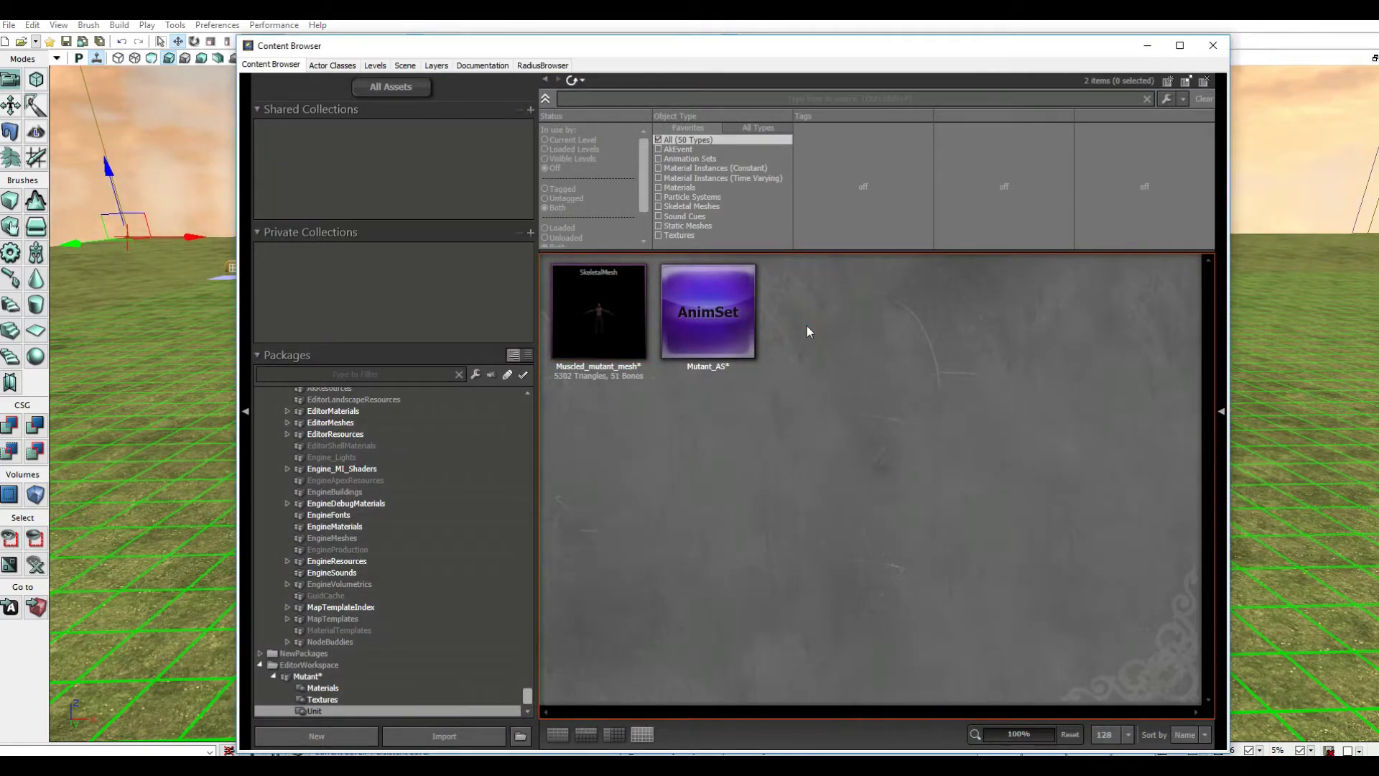
- Create physics asset Muscled_mutant_mesh_Physics from the mutant mesh, inspect it, and close PhAT
left_click(589, 322)
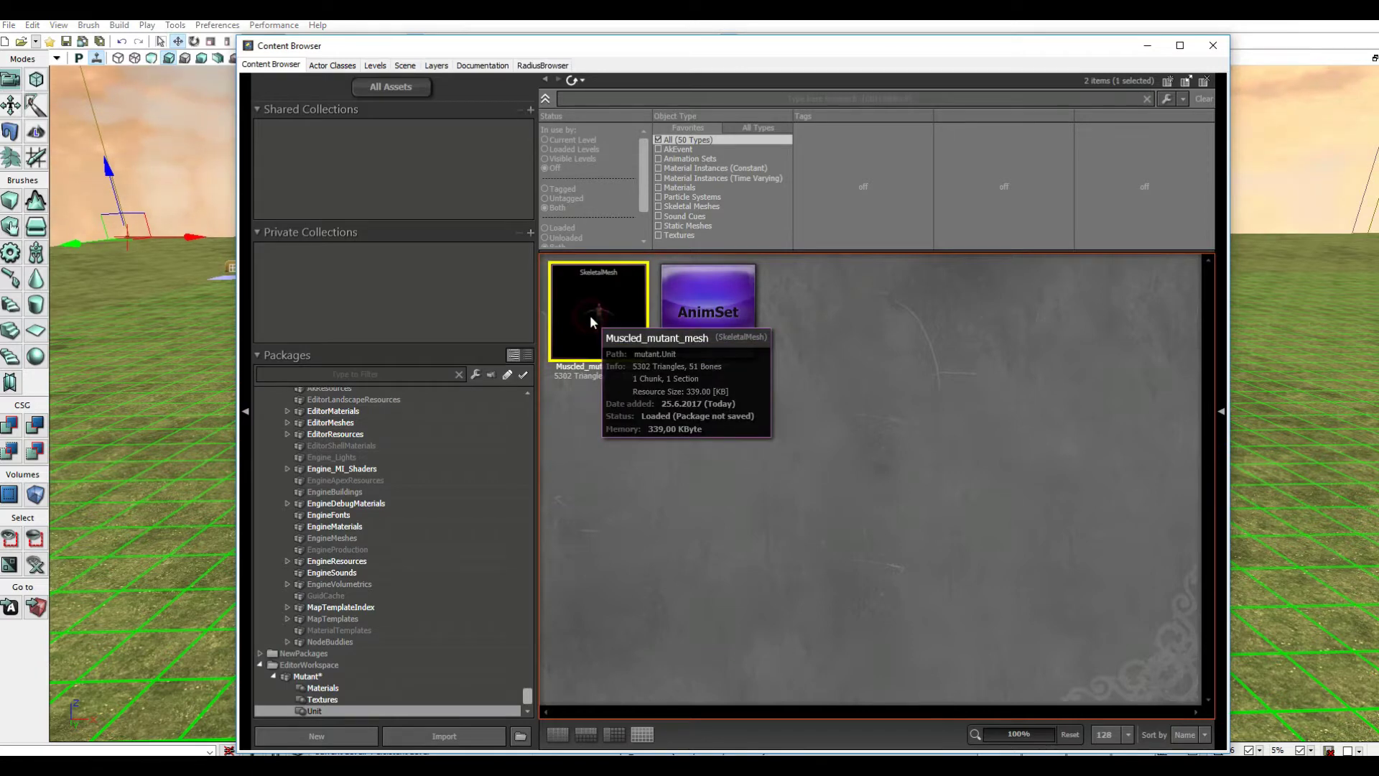
right_click(591, 321)
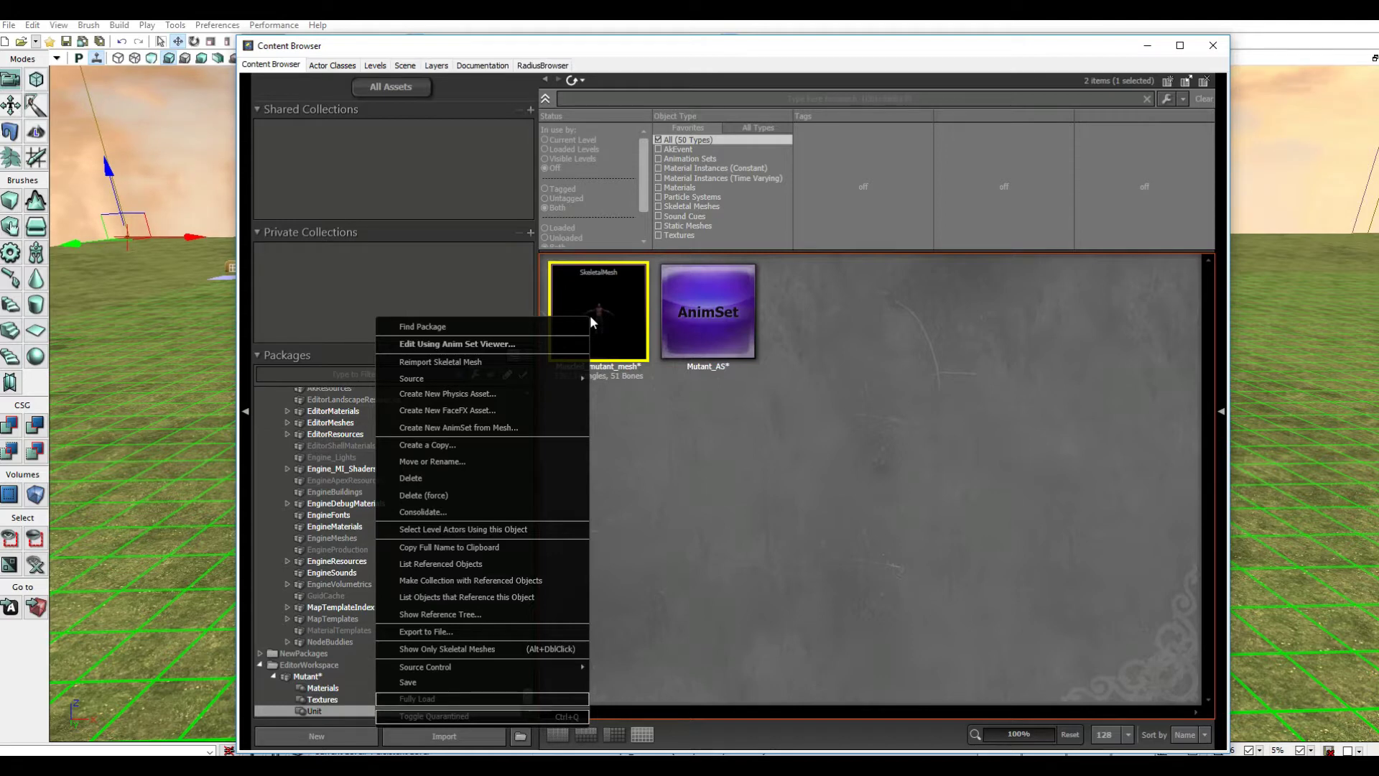
left_click(498, 394)
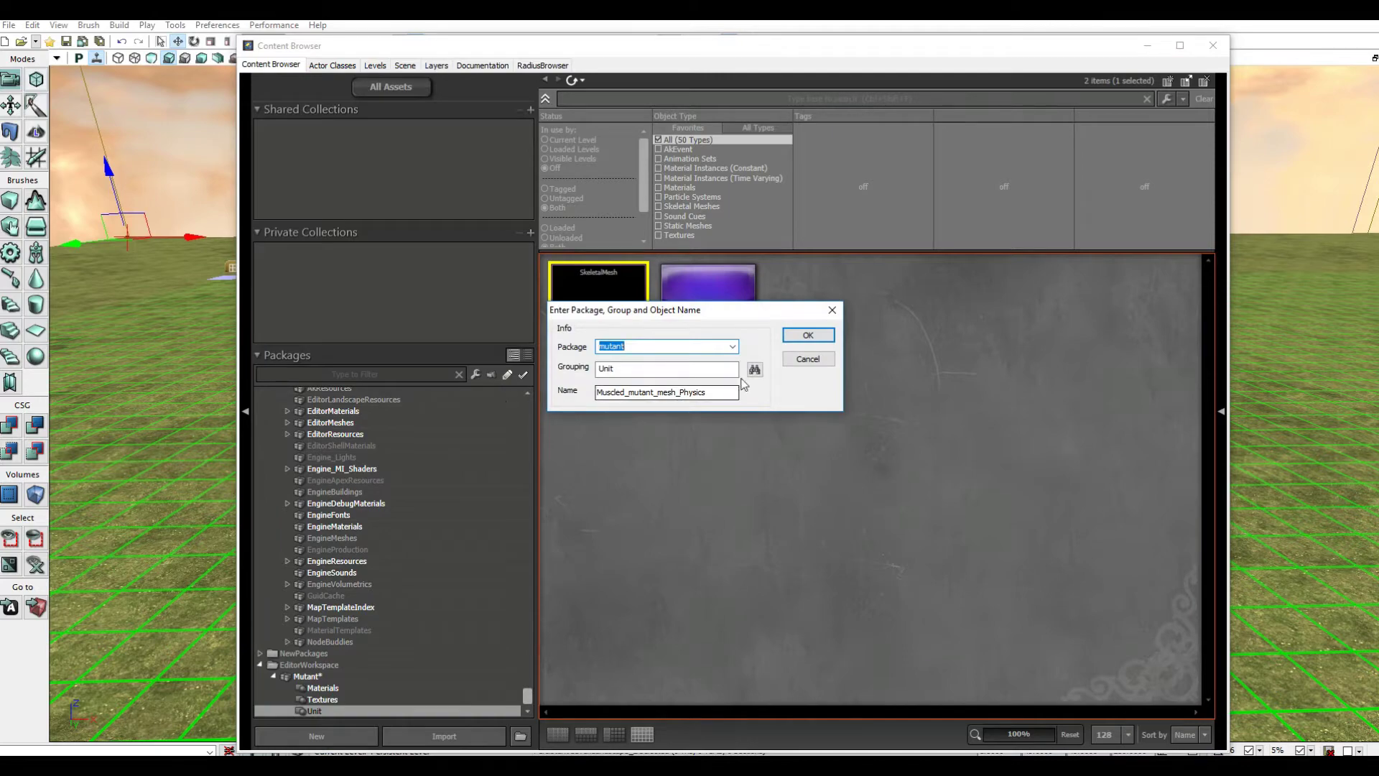
left_click(808, 335)
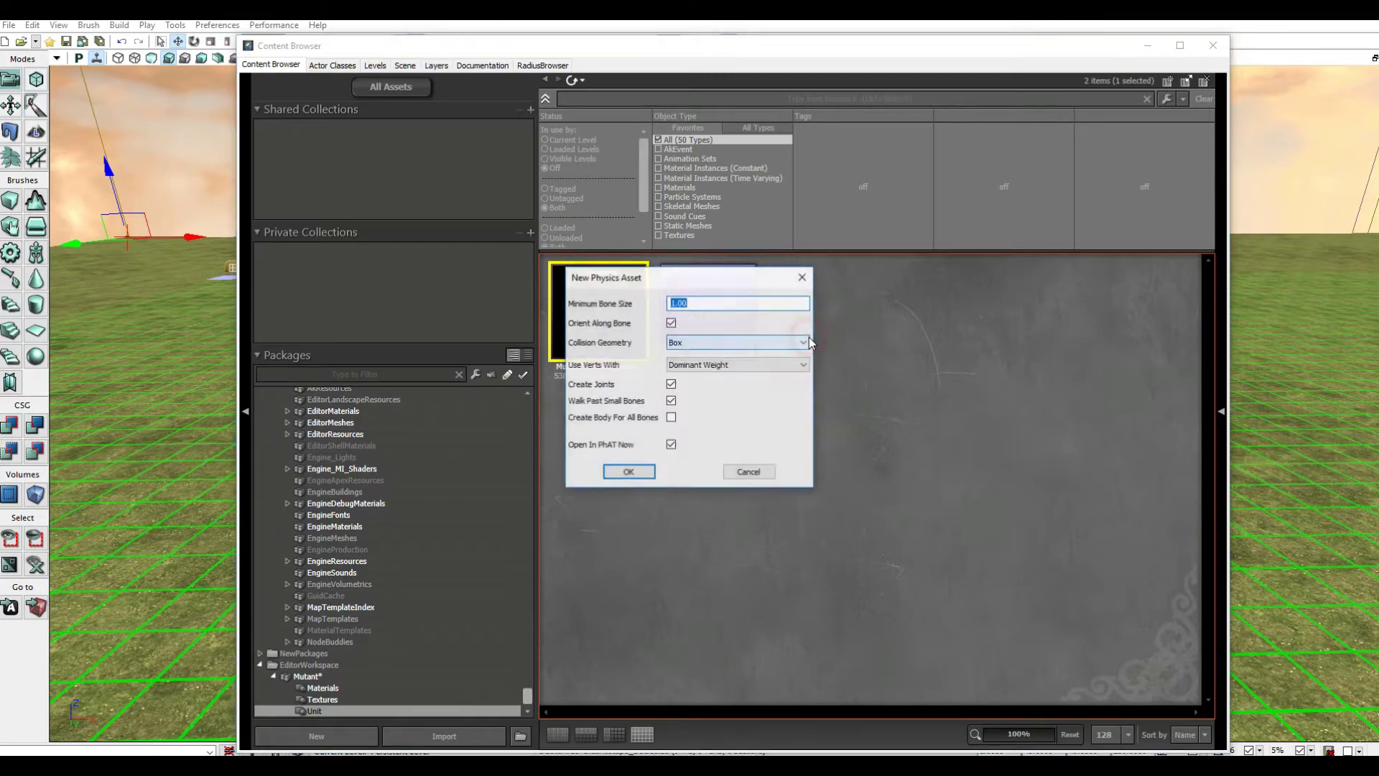
left_click(621, 474)
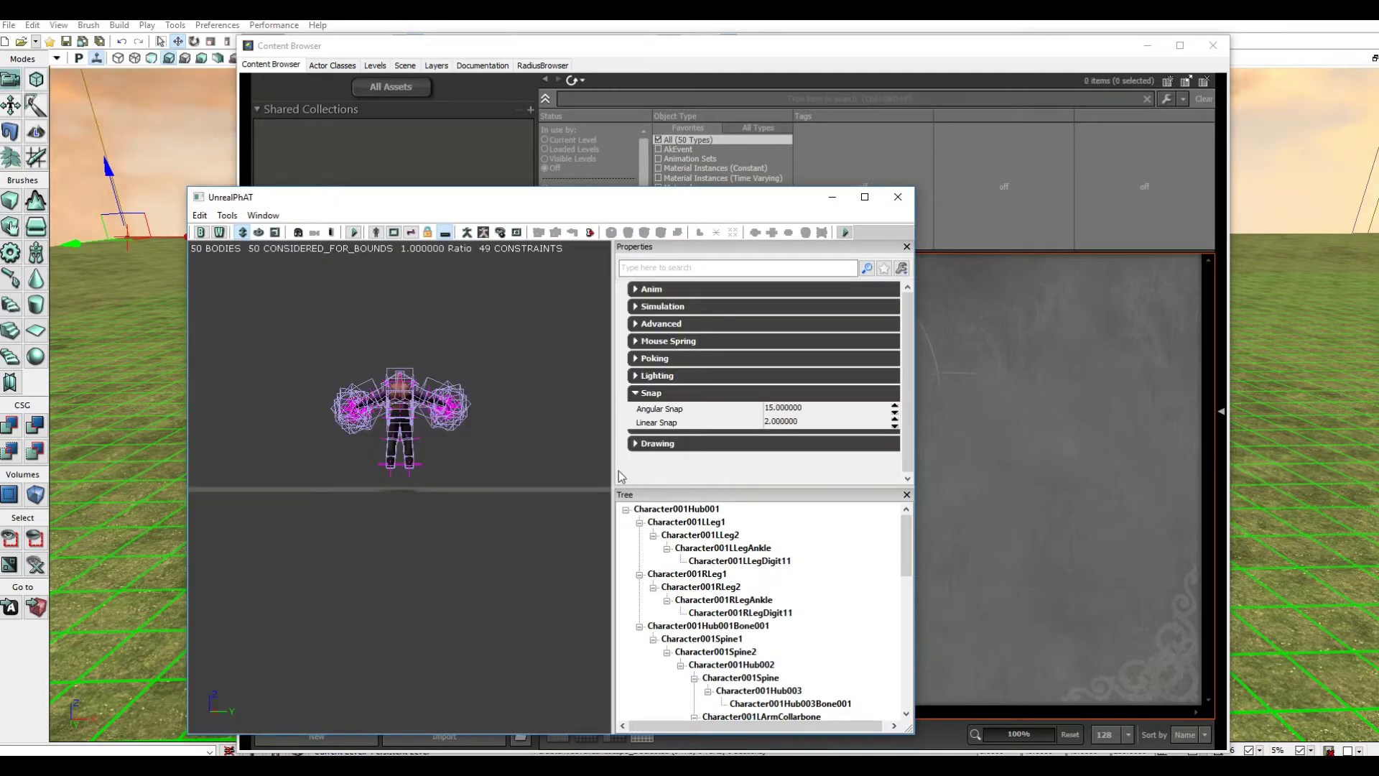
scroll(459, 446, "up", 3)
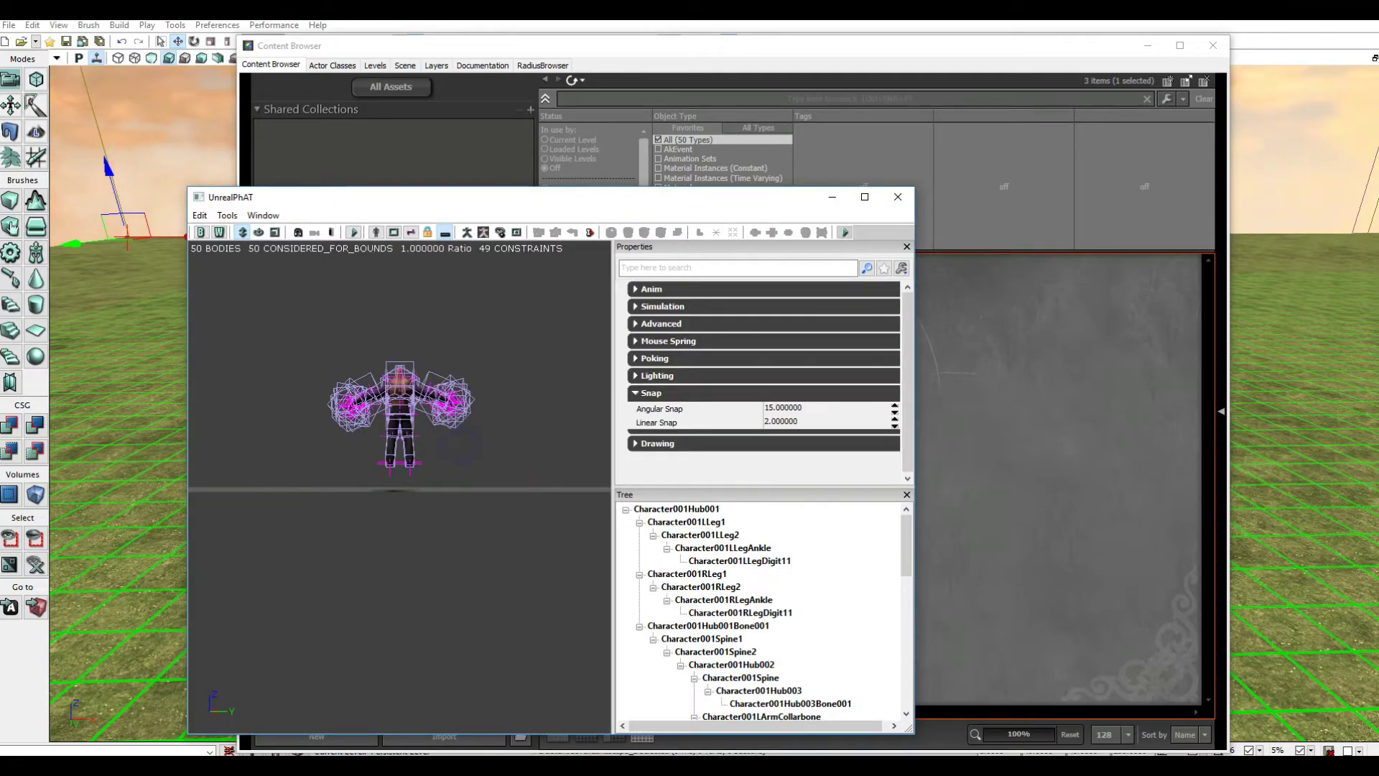
left_click_drag(441, 414, 441, 414)
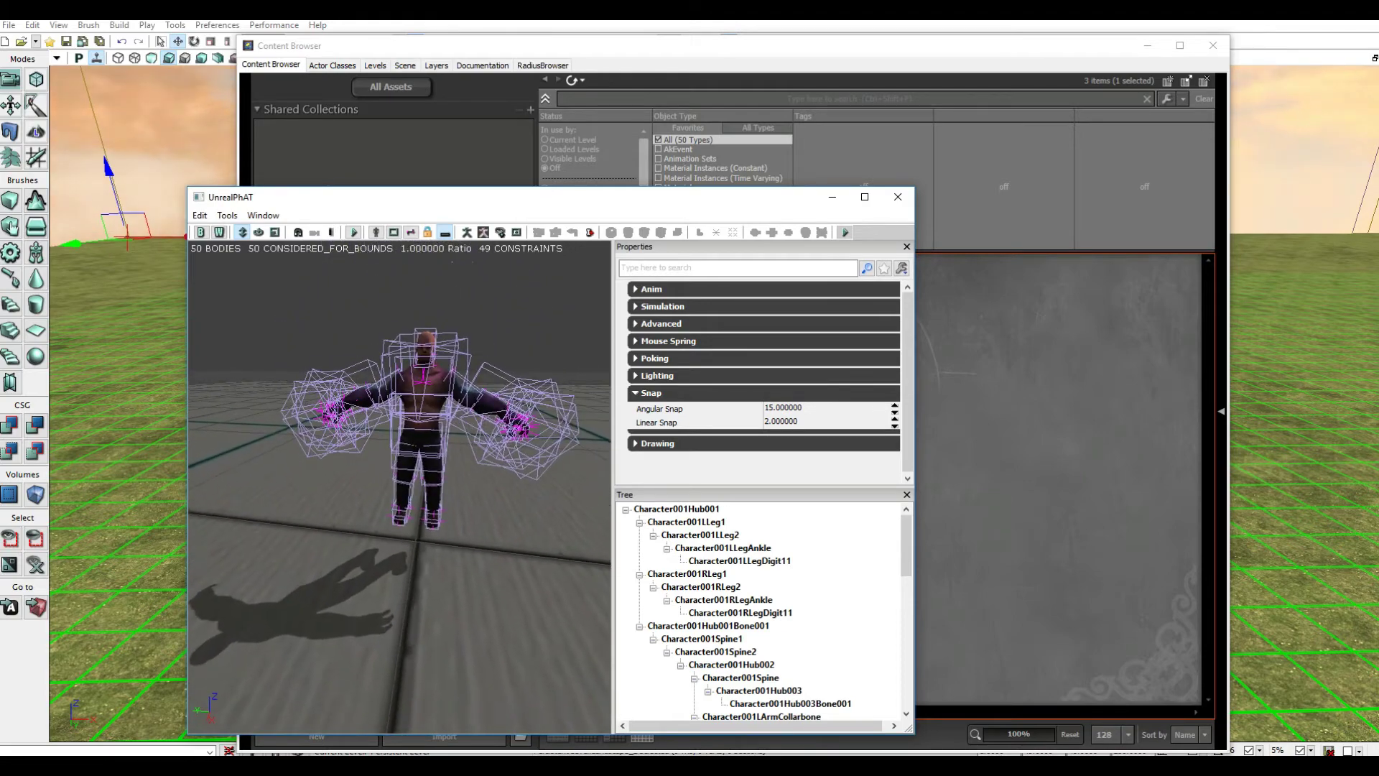
left_click(899, 201)
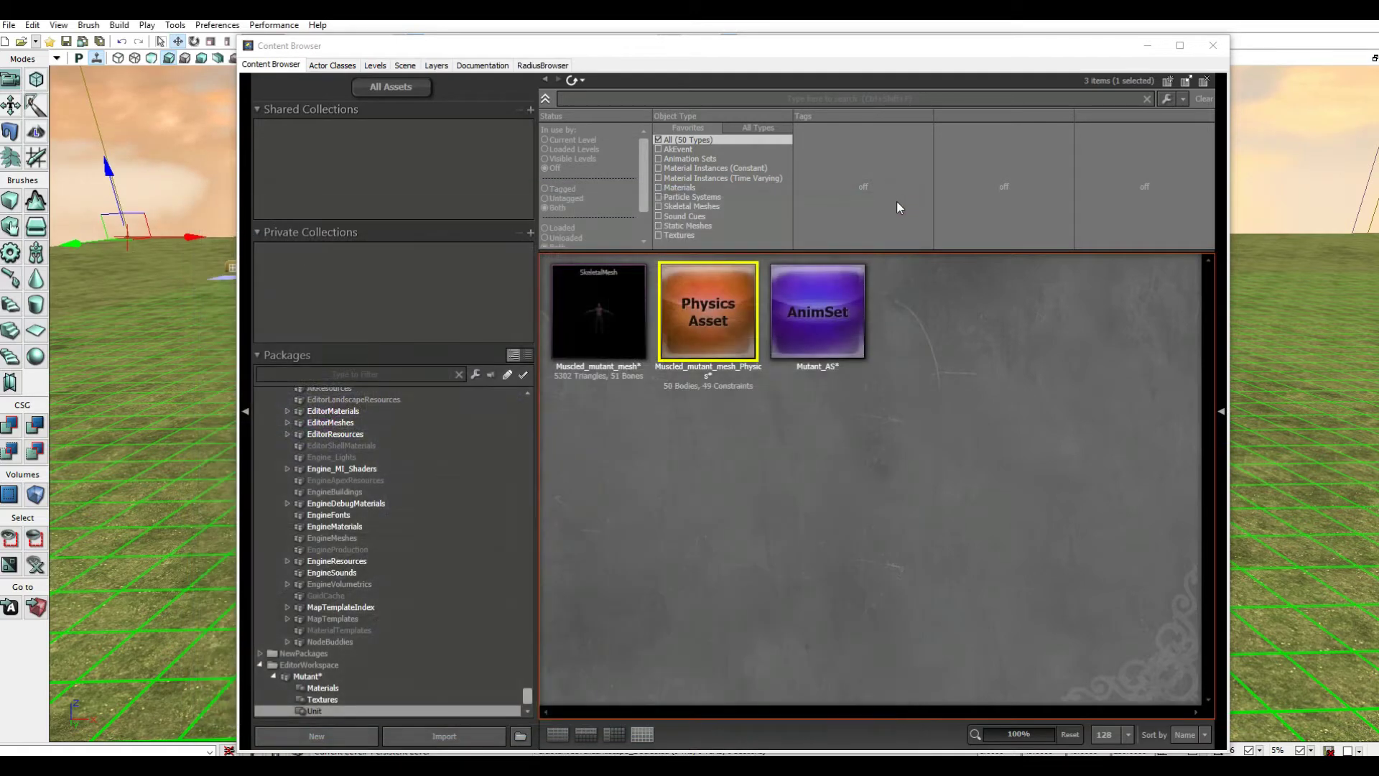
- Filter CookedPC by 'wolf' and select A_Haven_DireWolf and A_CreatureDireWolf
left_click(812, 402)
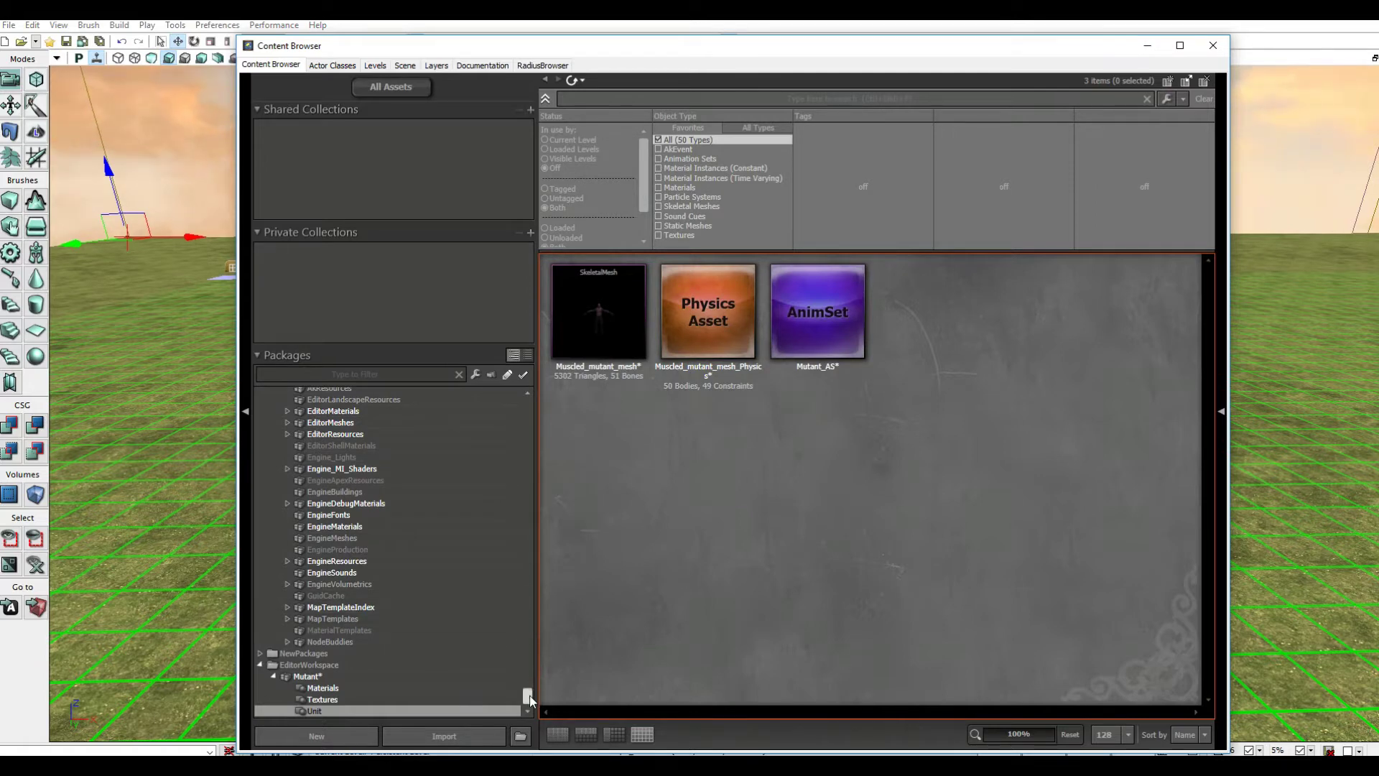
left_click_drag(528, 695, 530, 393)
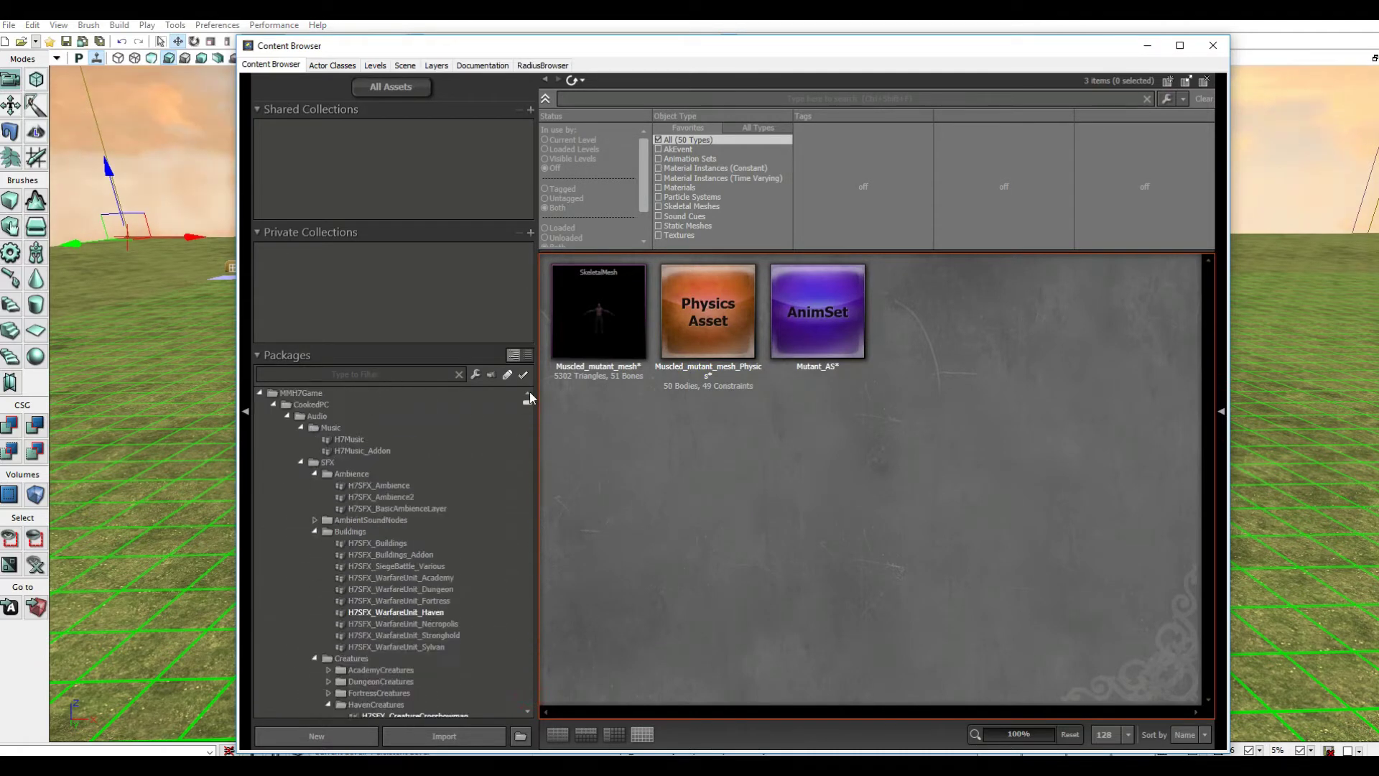
left_click(327, 404)
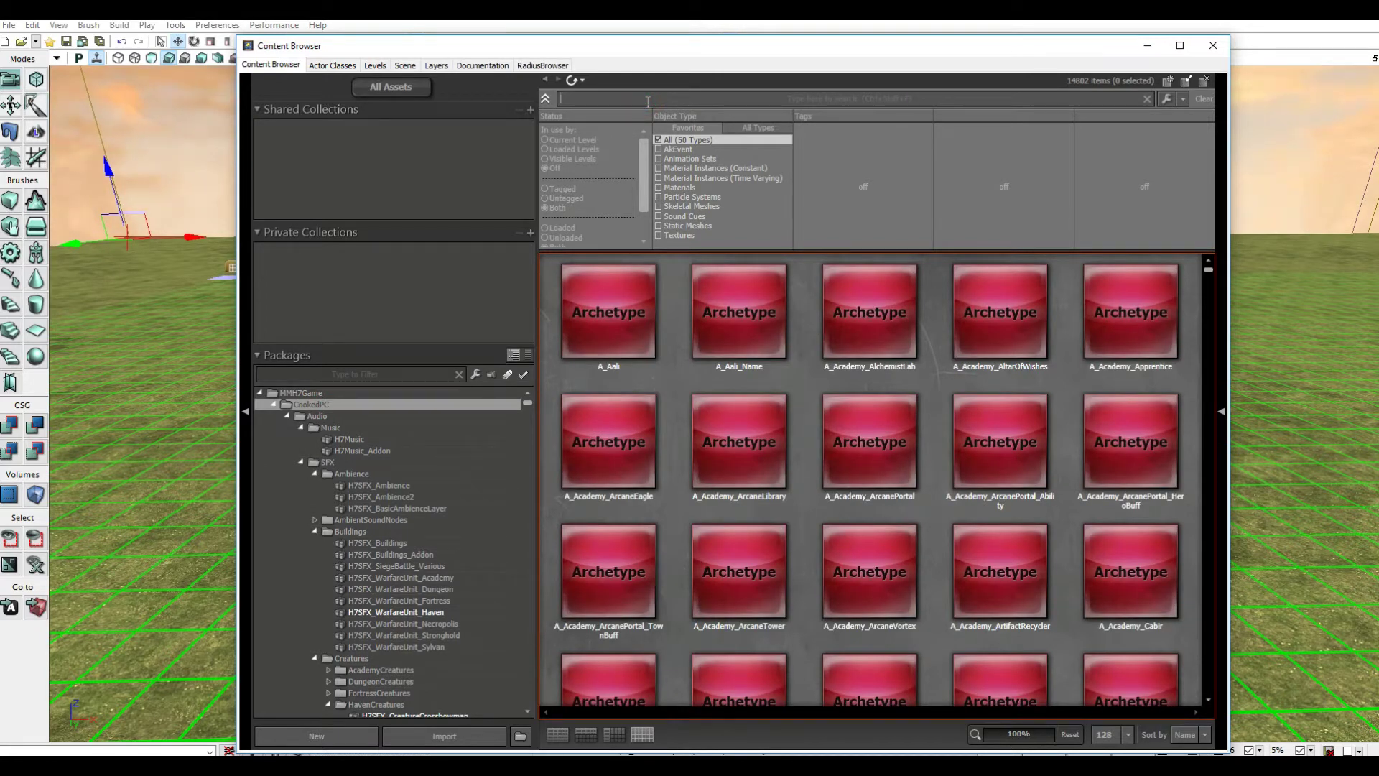
type("wol")
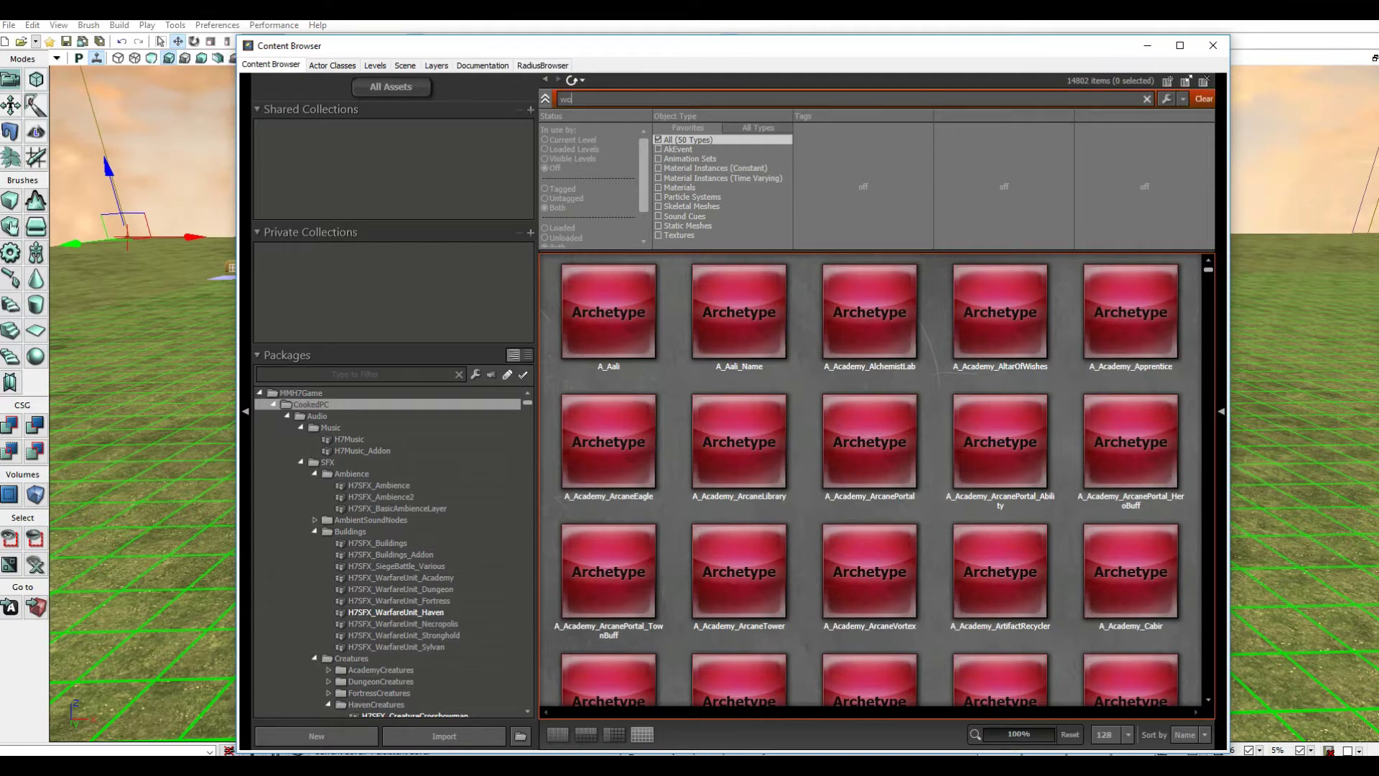
type("f")
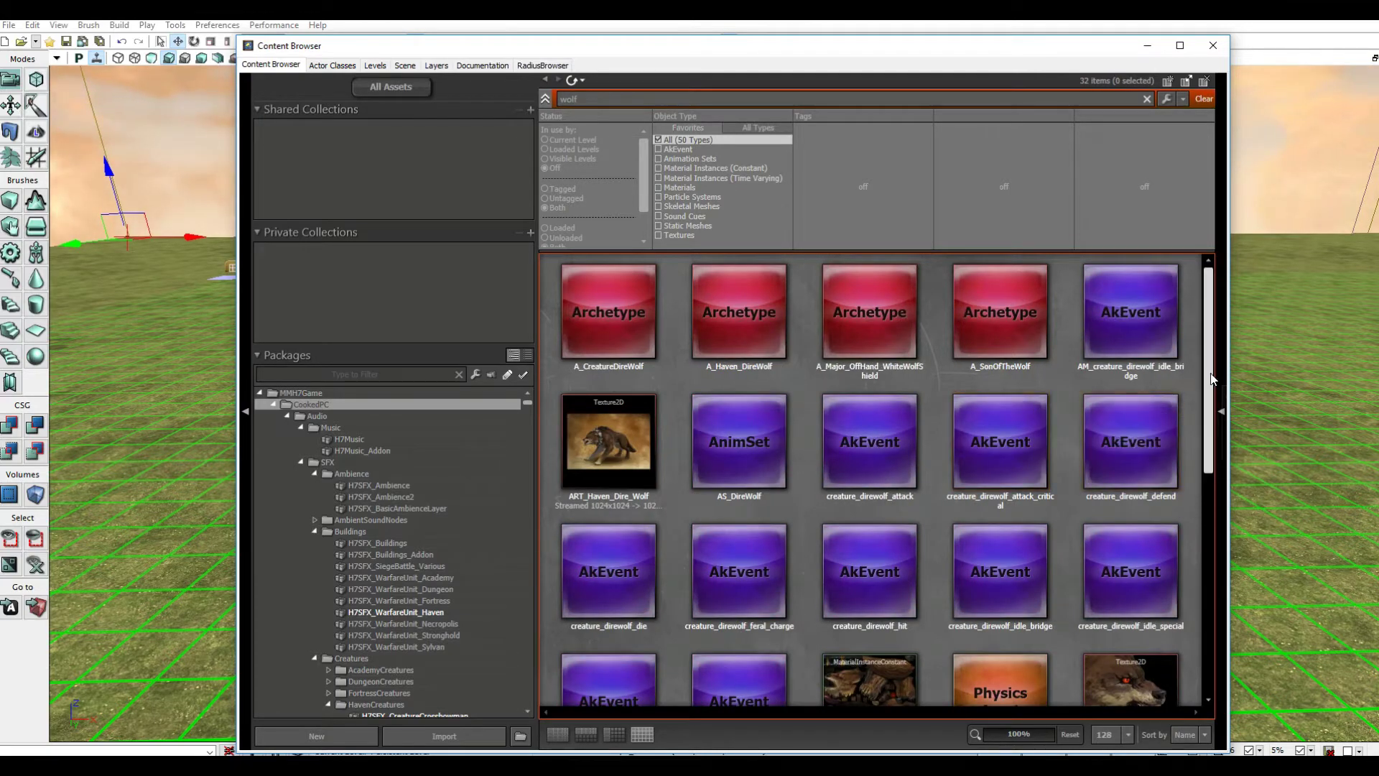
left_click(744, 314)
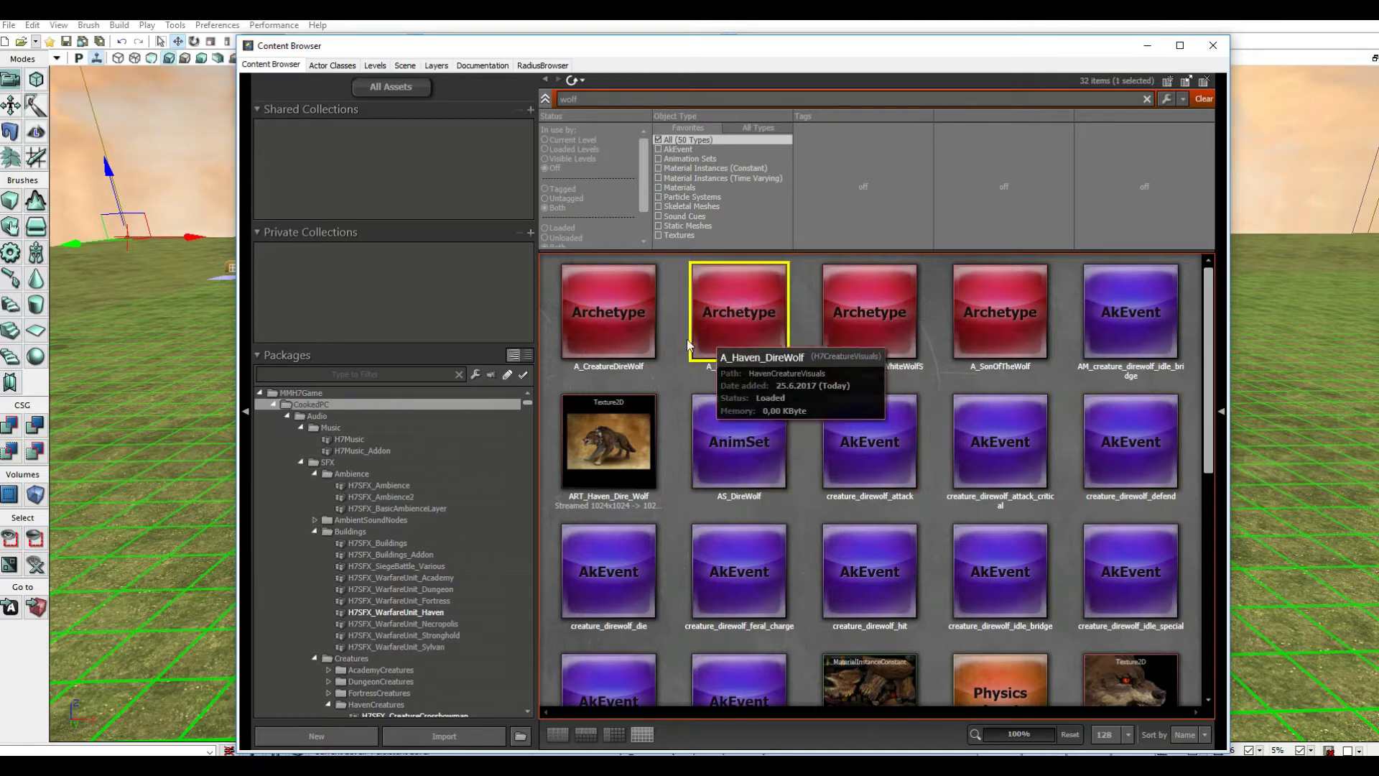
left_click(610, 311, "ctrl")
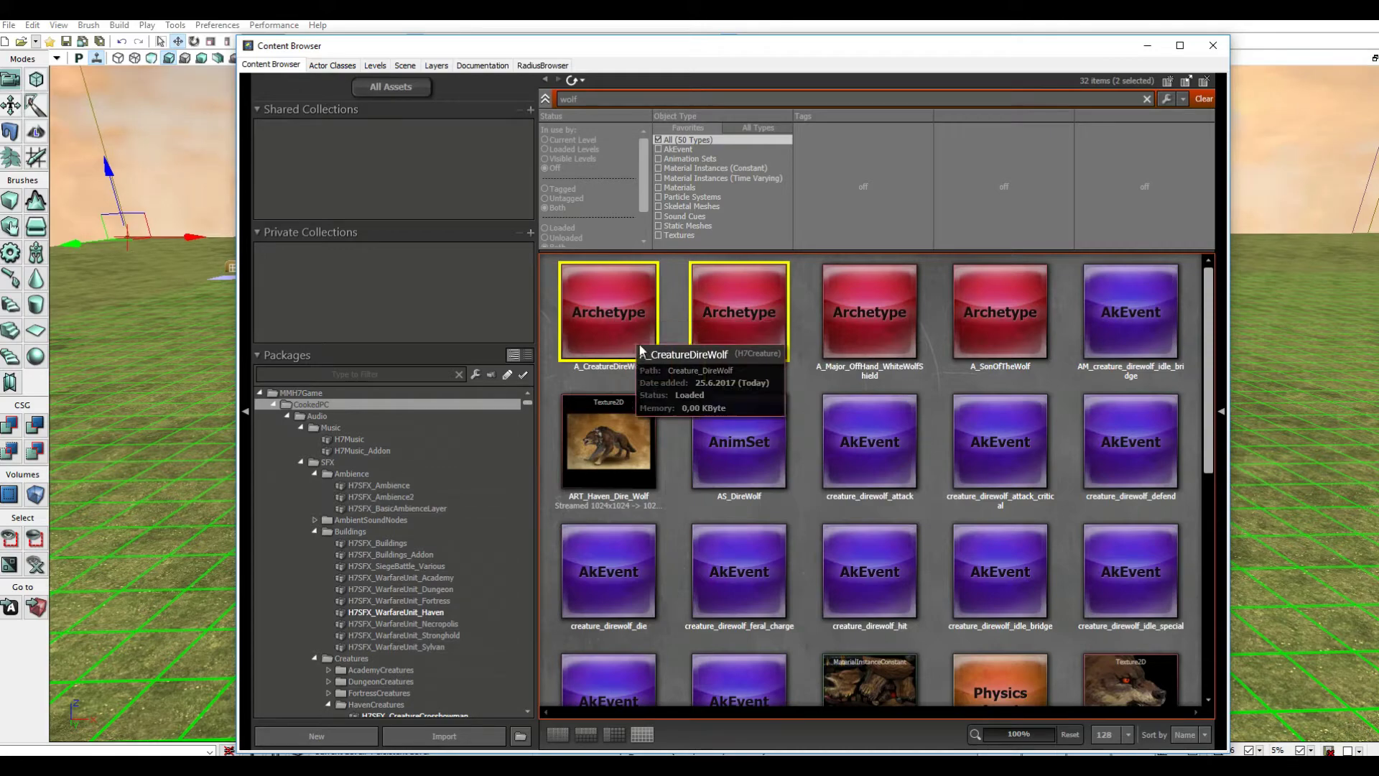
right_click(744, 302)
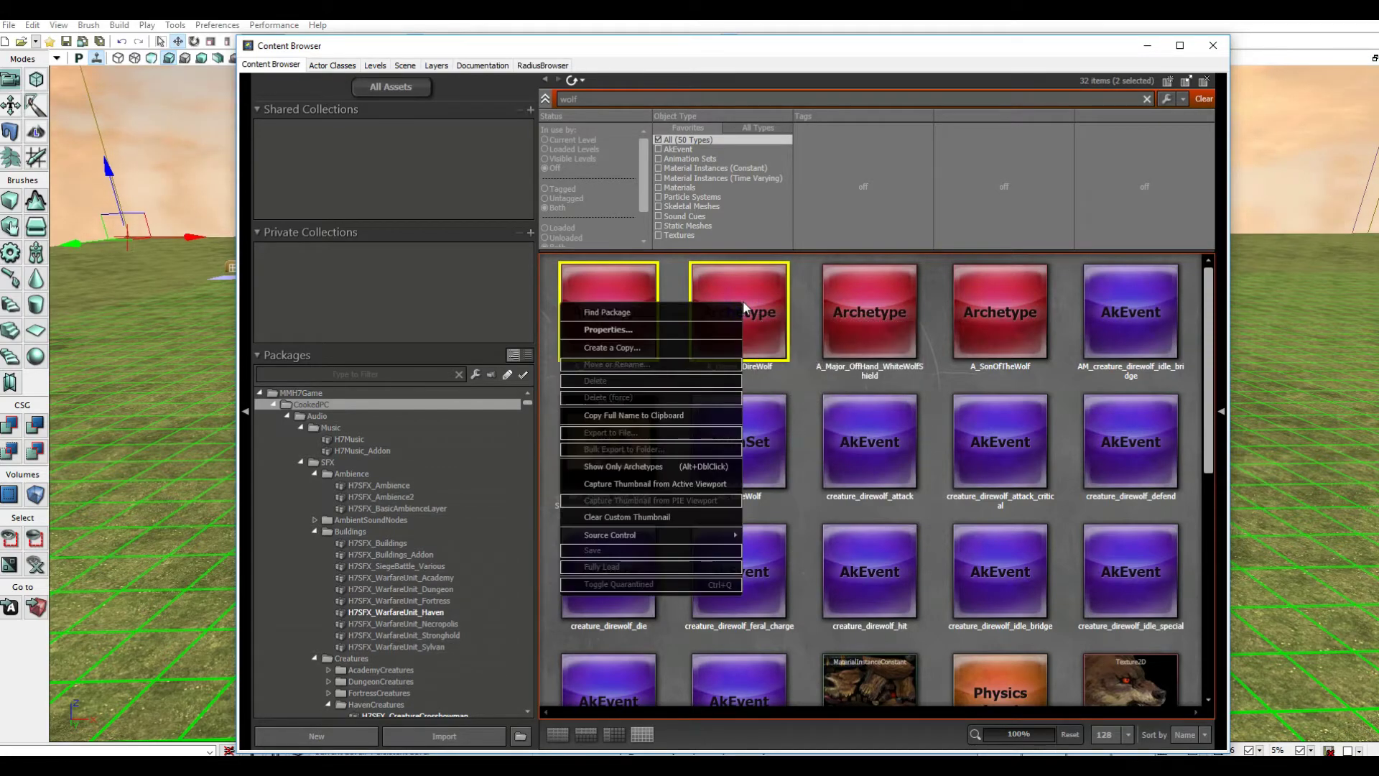
- Start copying the archetypes with destination package Mutant and group Unit
left_click(662, 350)
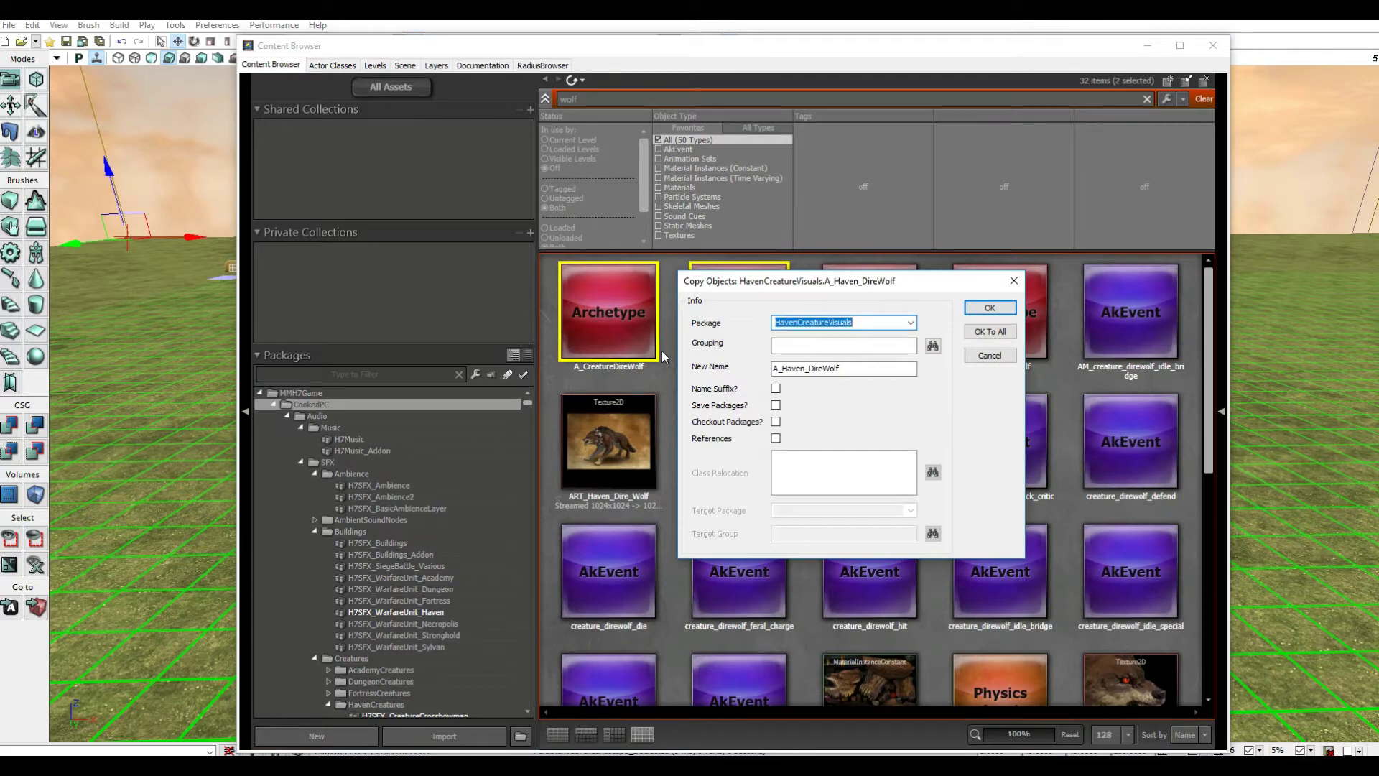
type("mut")
left_click(911, 323)
left_click(875, 330)
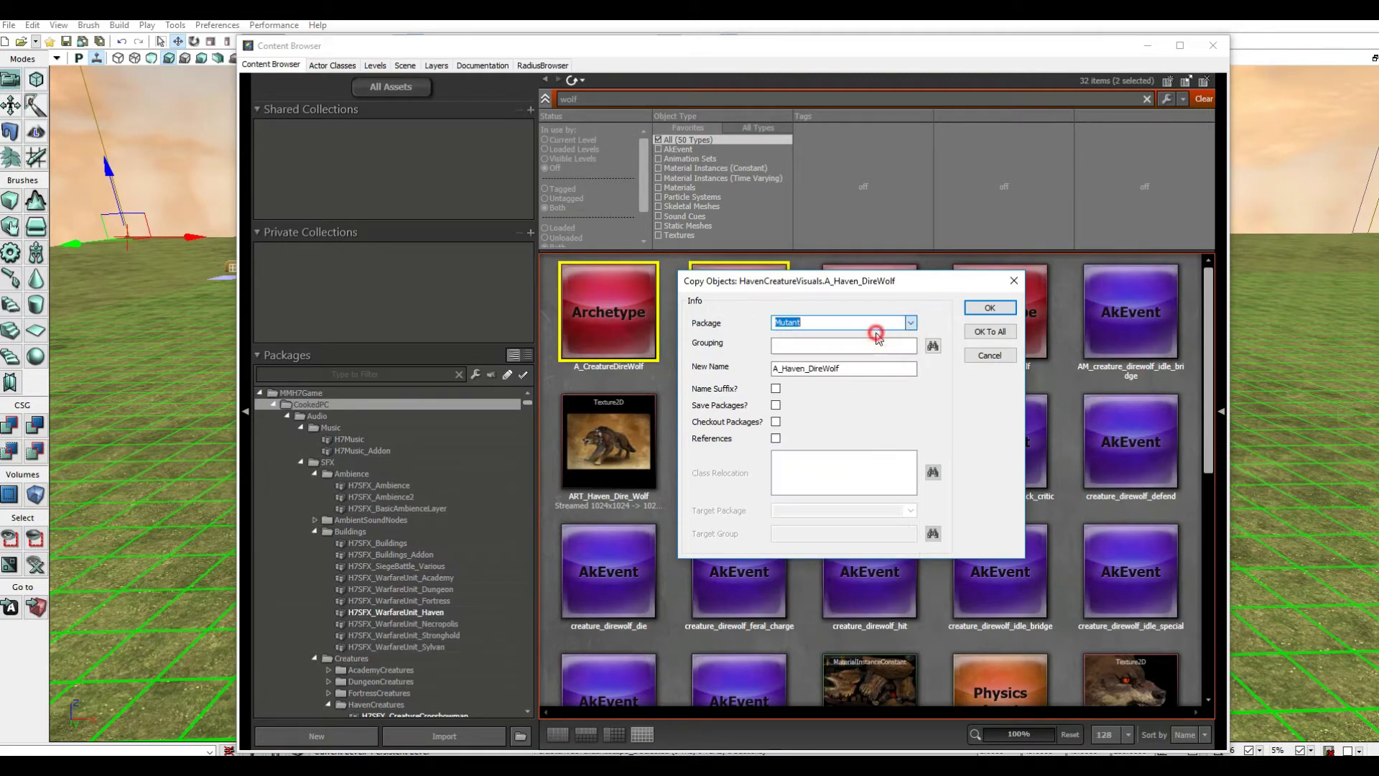
left_click(933, 347)
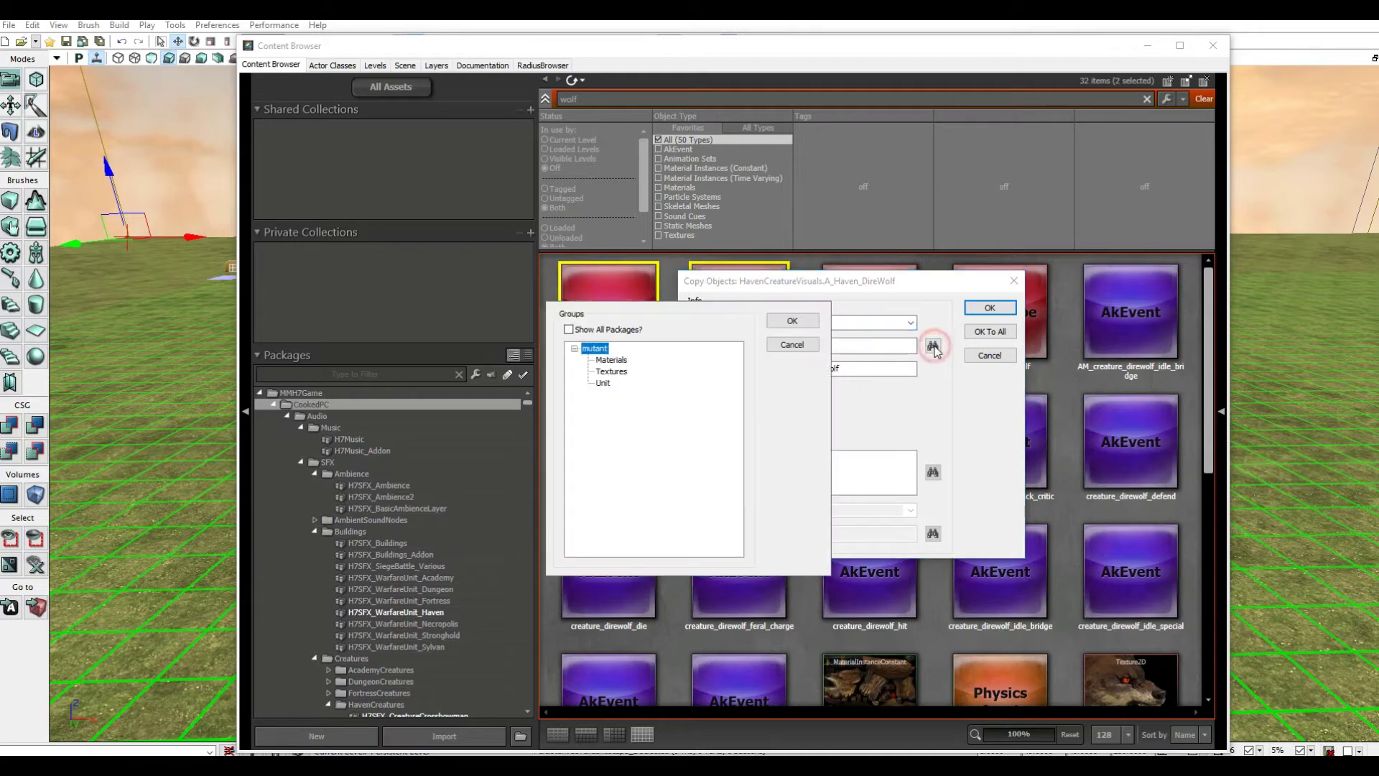
left_click(603, 383)
left_click(792, 321)
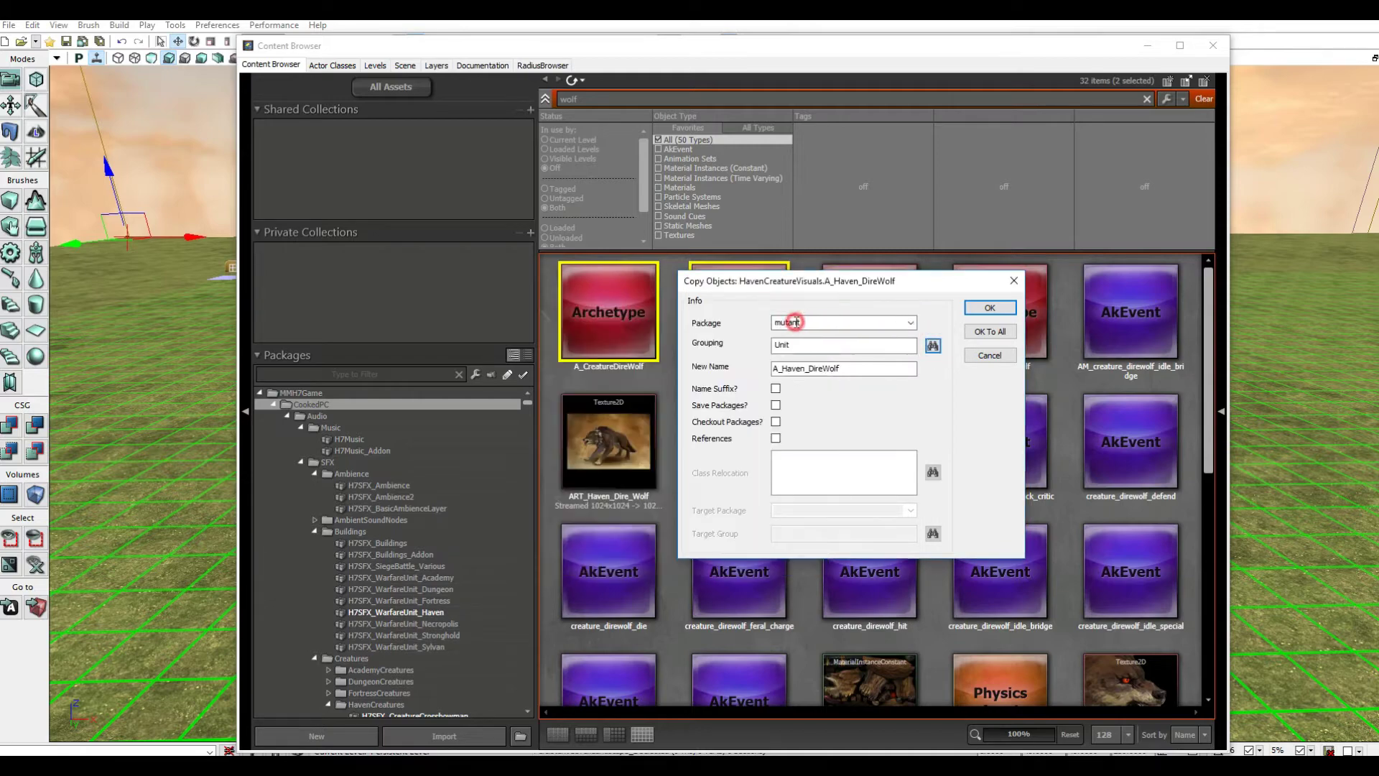
- Rename the copies to A_Creature_Mutant and A_Mutant_Visuals and confirm both
left_click_drag(804, 369, 784, 371)
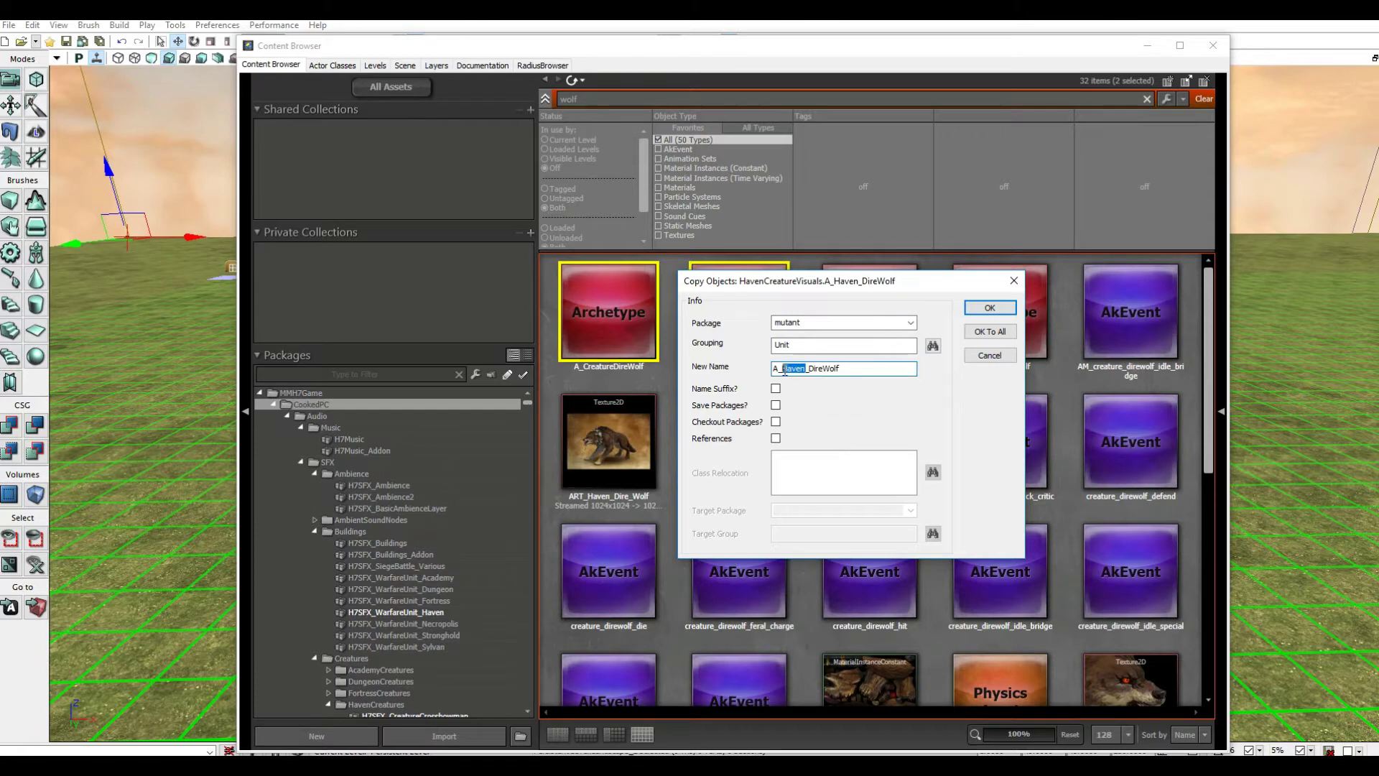
type("Mutant")
left_click_drag(848, 368, 808, 369)
left_click(990, 308)
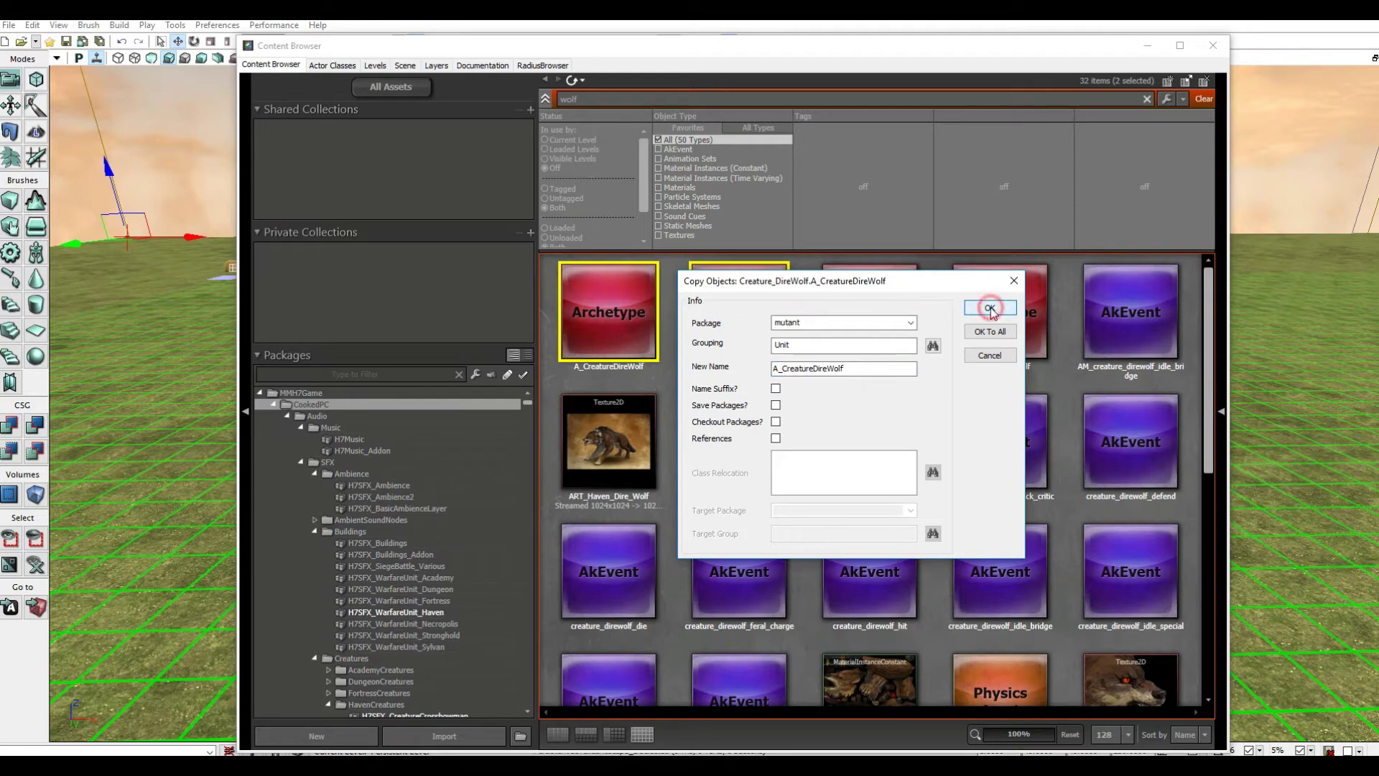
left_click_drag(848, 369, 816, 370)
type("_Mutant")
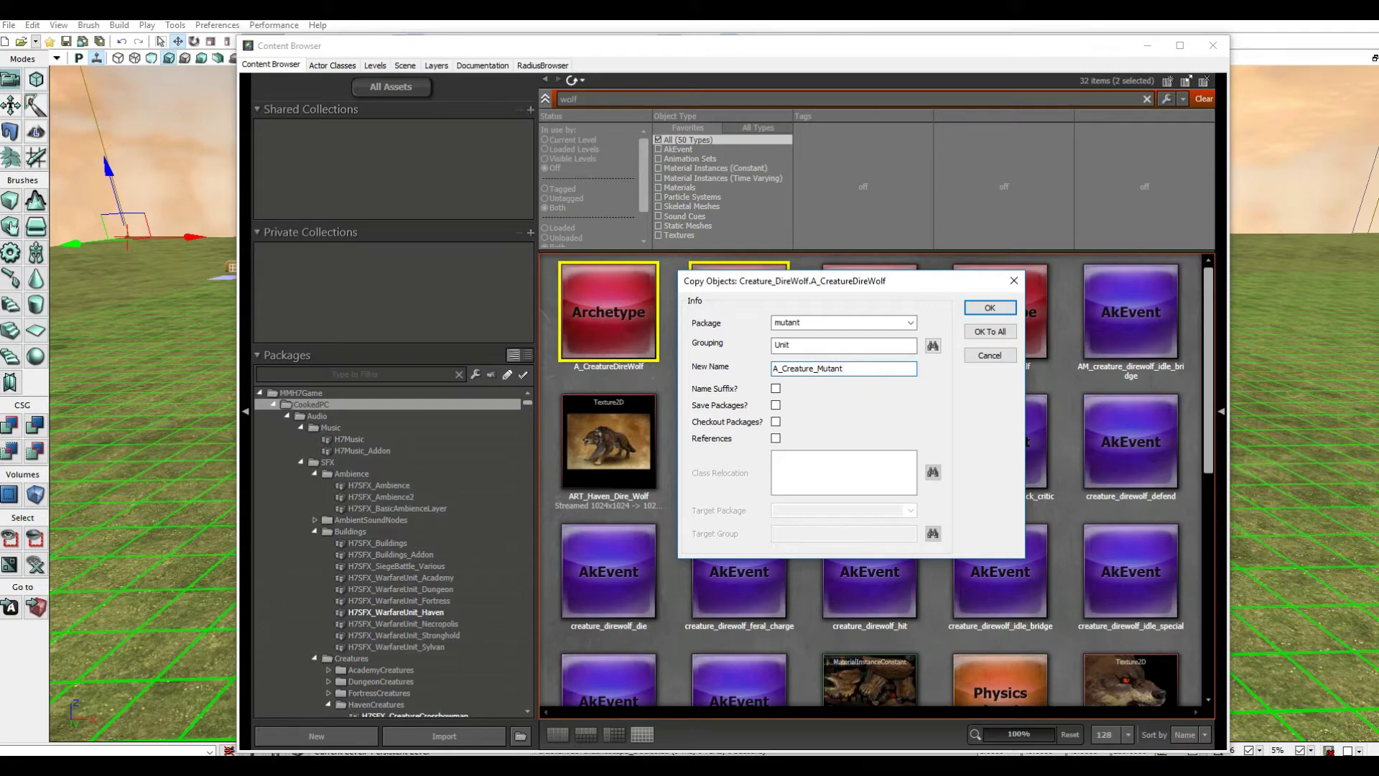
left_click(986, 309)
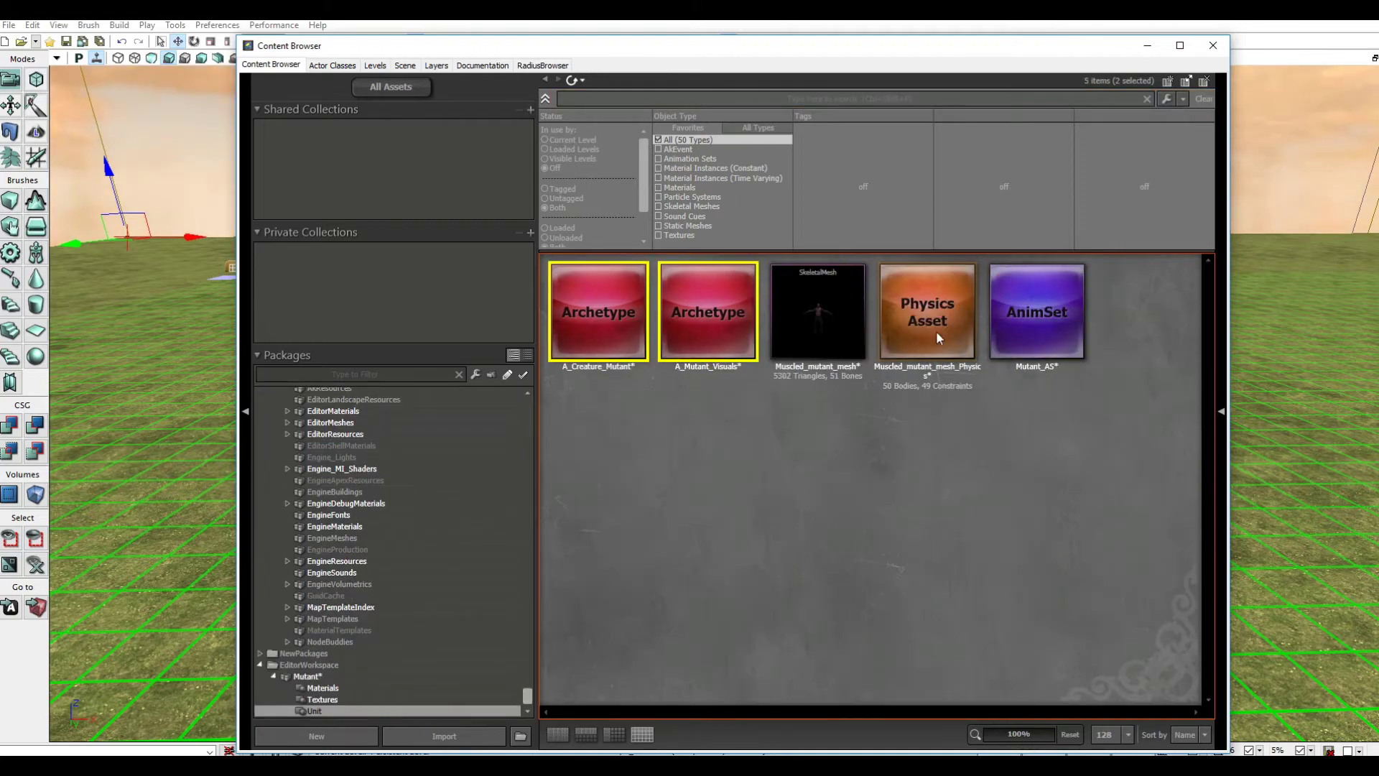
left_click(738, 441)
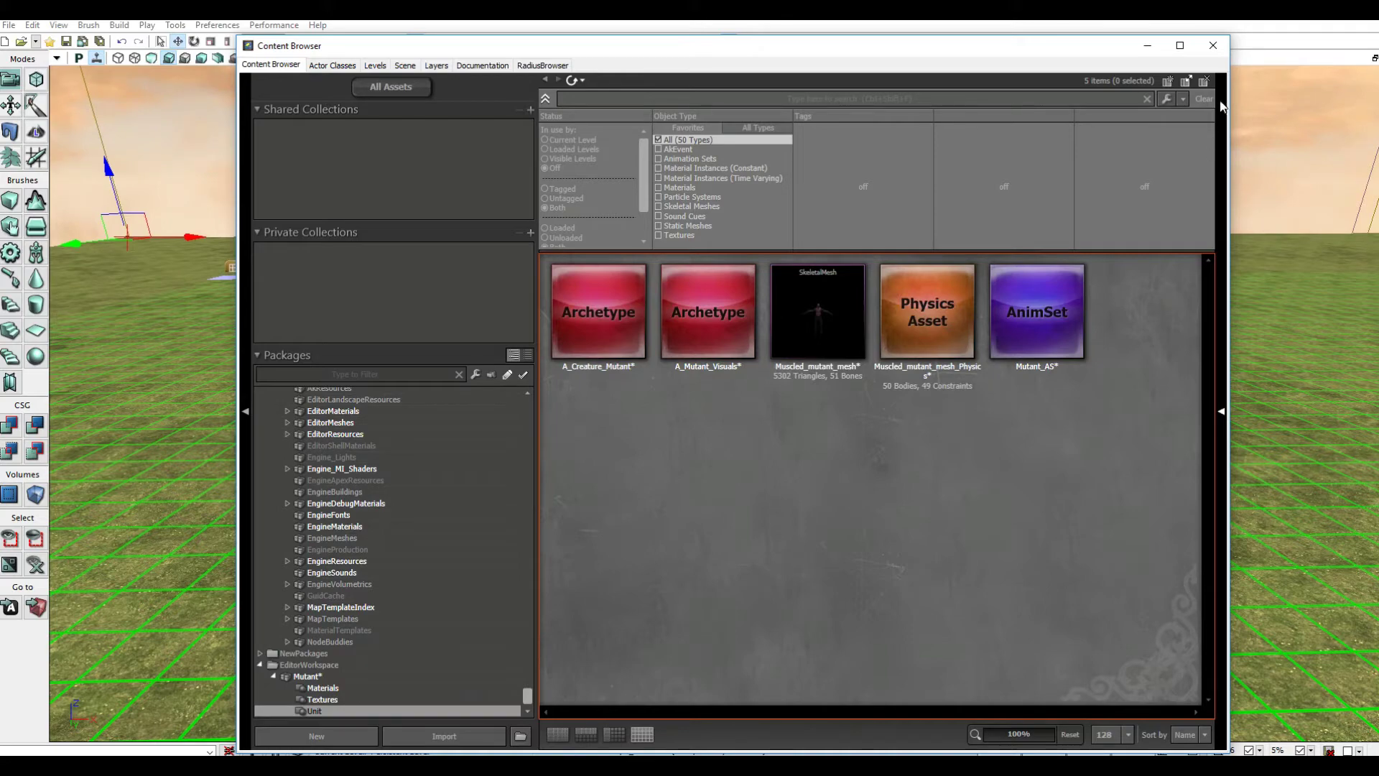
left_click(1213, 46)
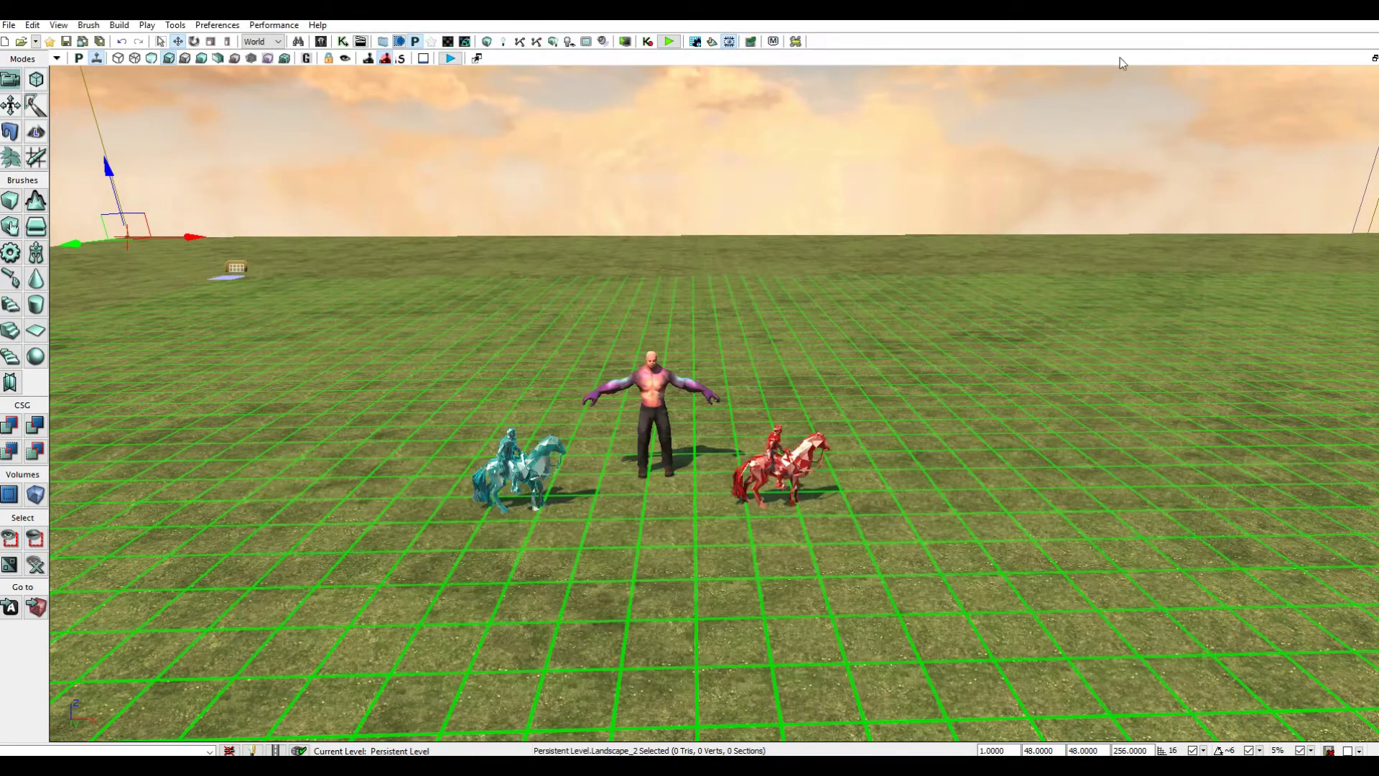
left_click(796, 42)
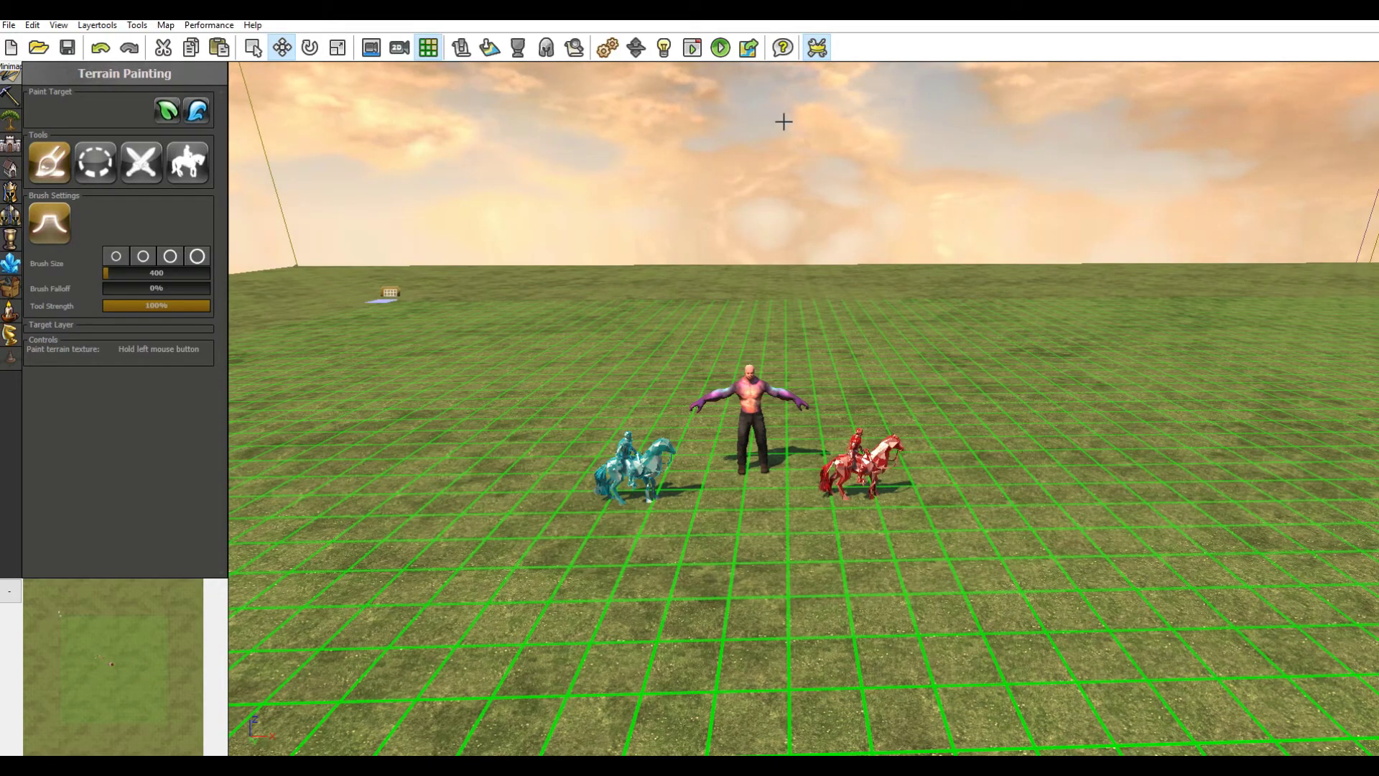
left_click(819, 50)
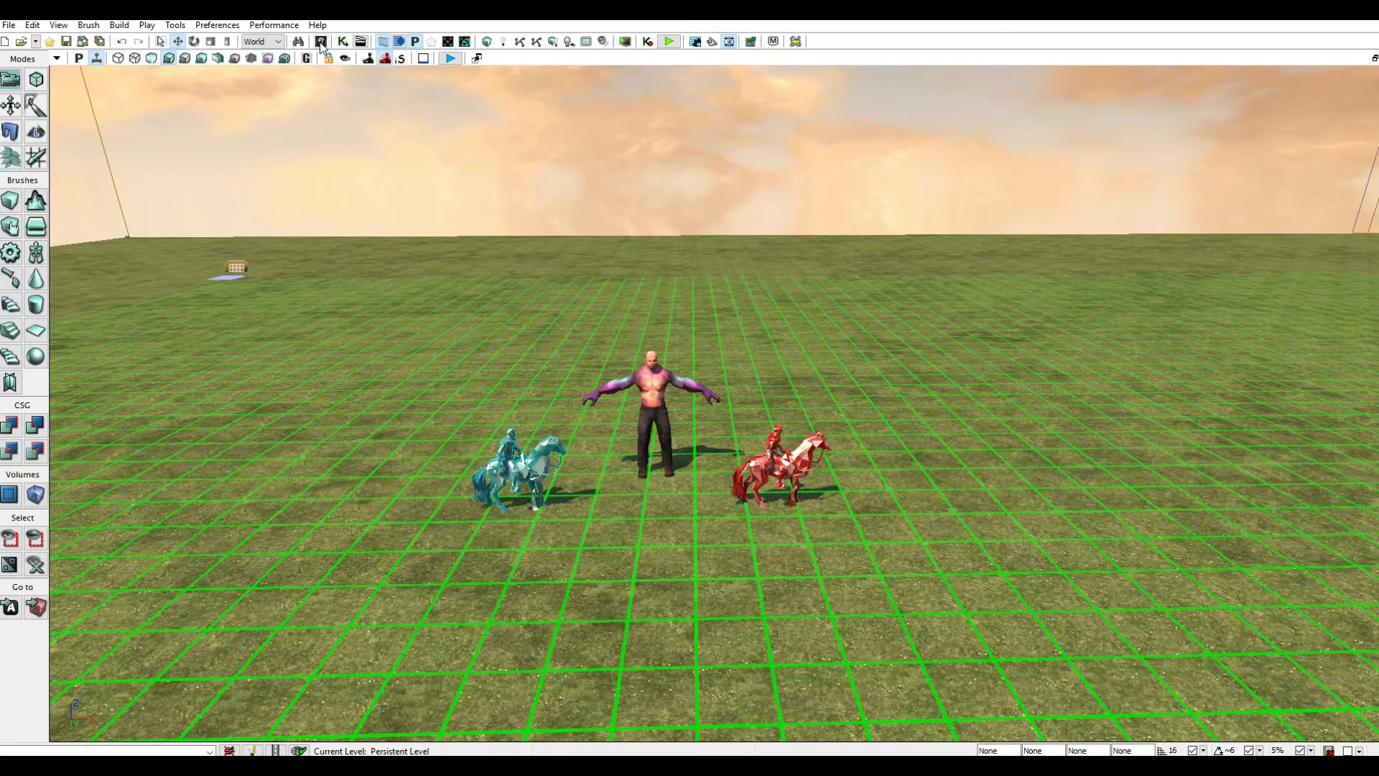
left_click(321, 44)
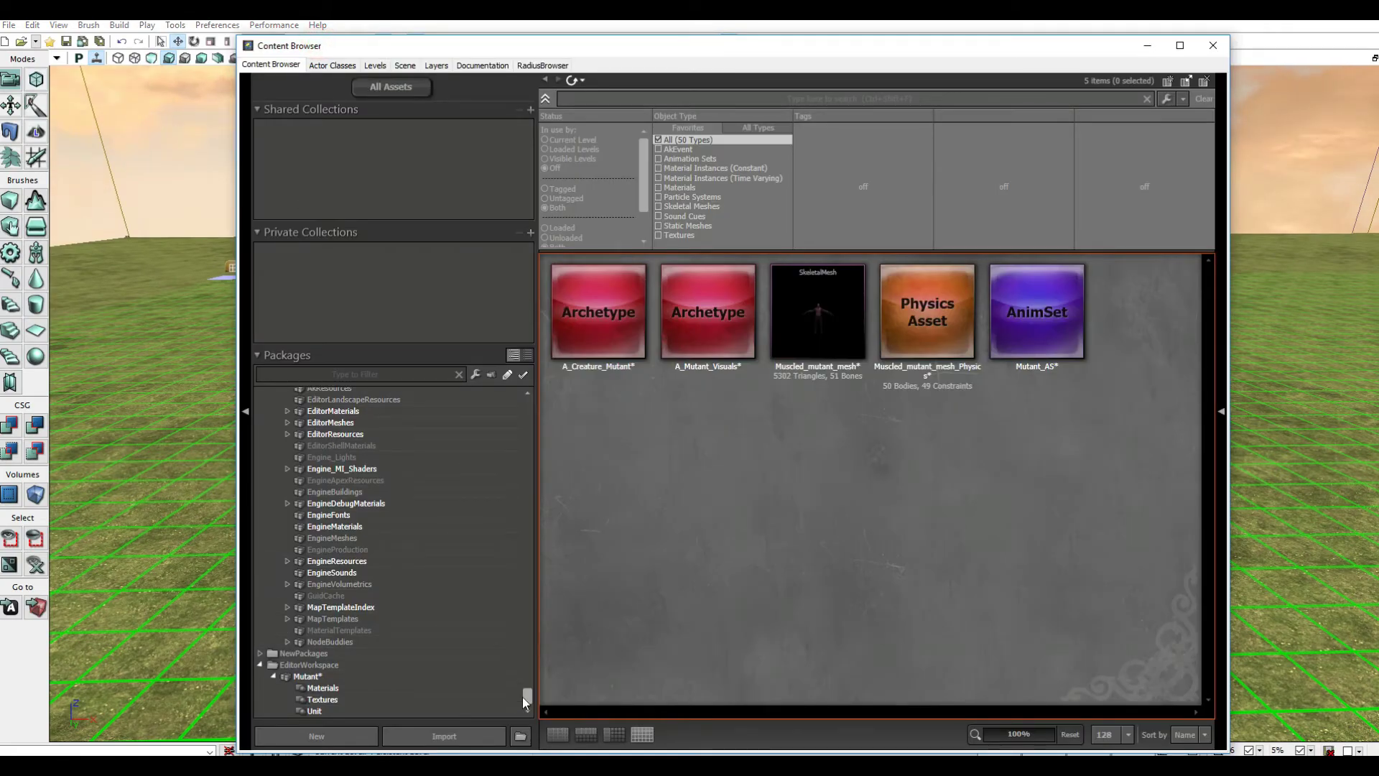
- Find A_ArmyDireWolf in CookedPC with a 'wolf' search and select it
left_click_drag(526, 696, 528, 352)
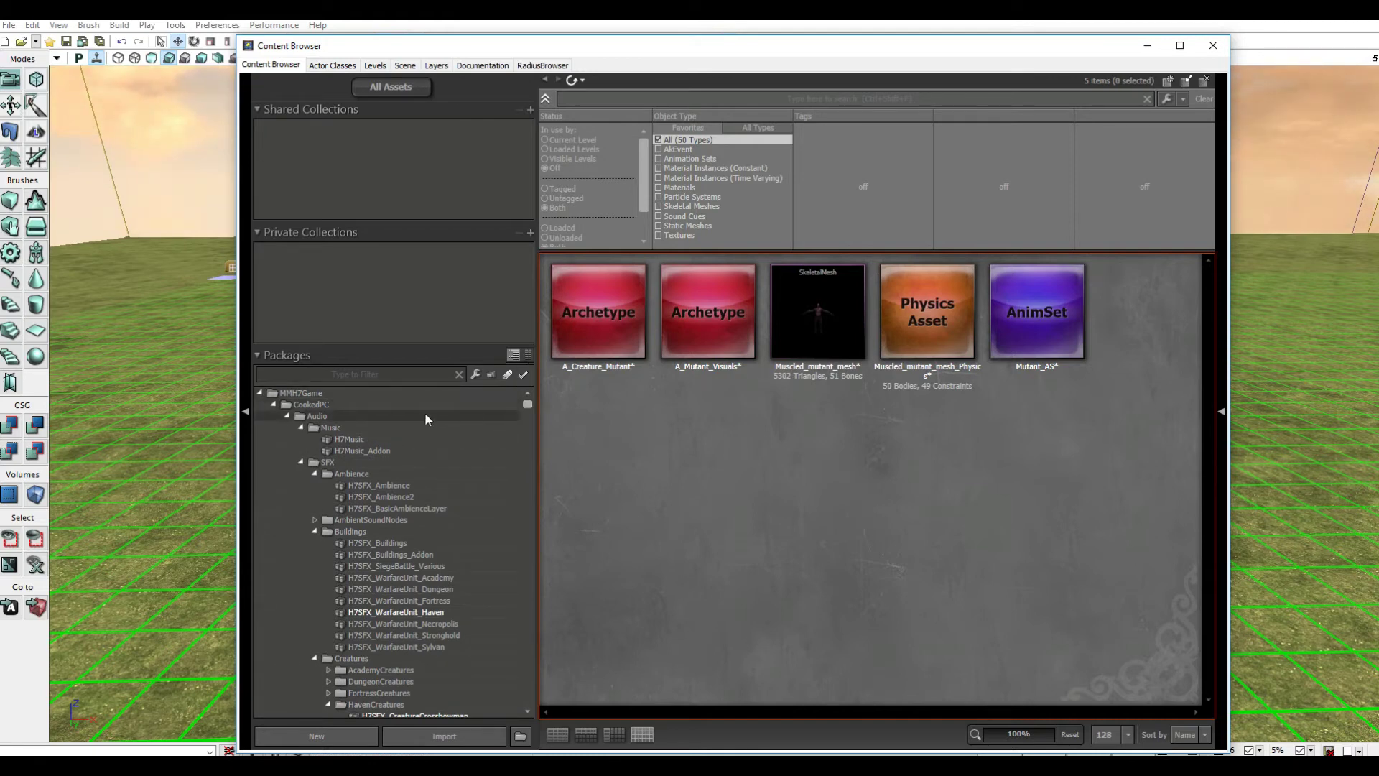
left_click(399, 403)
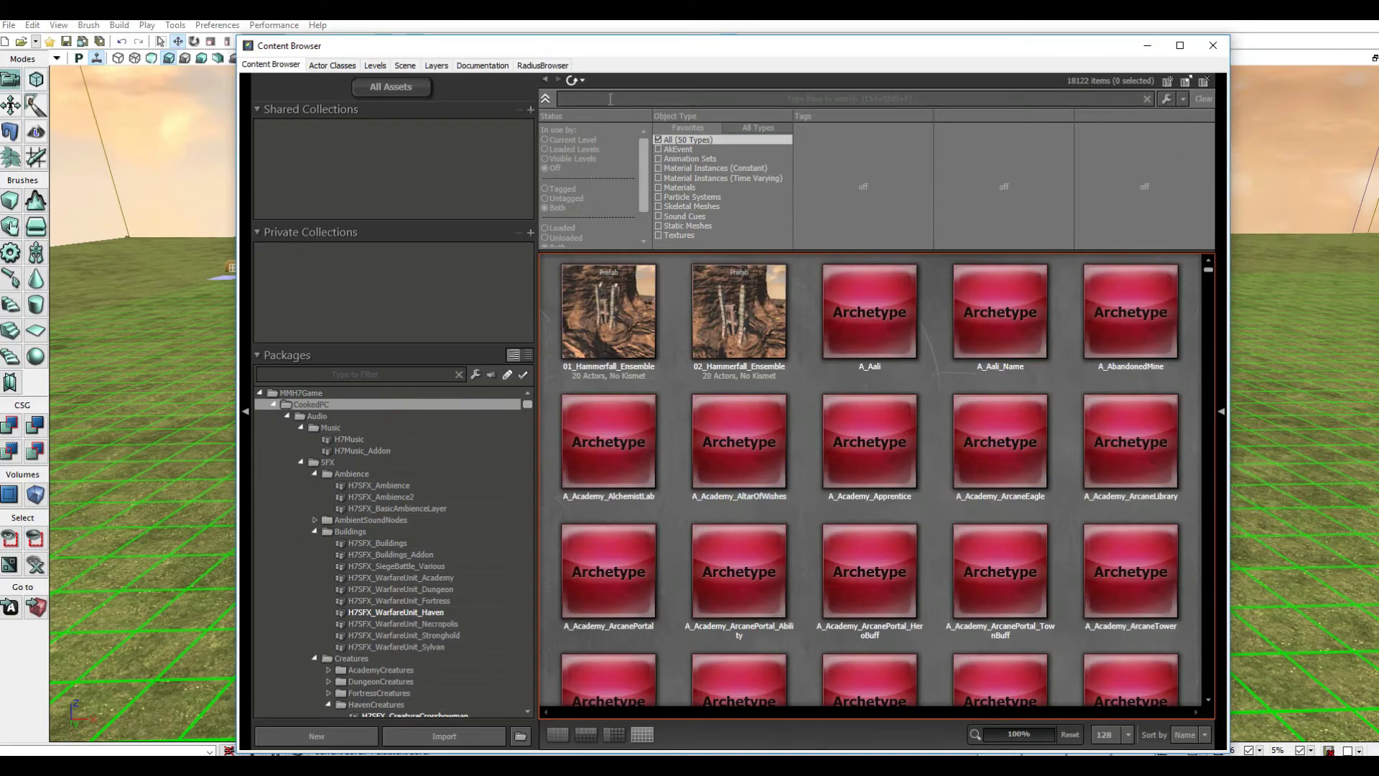
left_click(610, 99)
type("wolf")
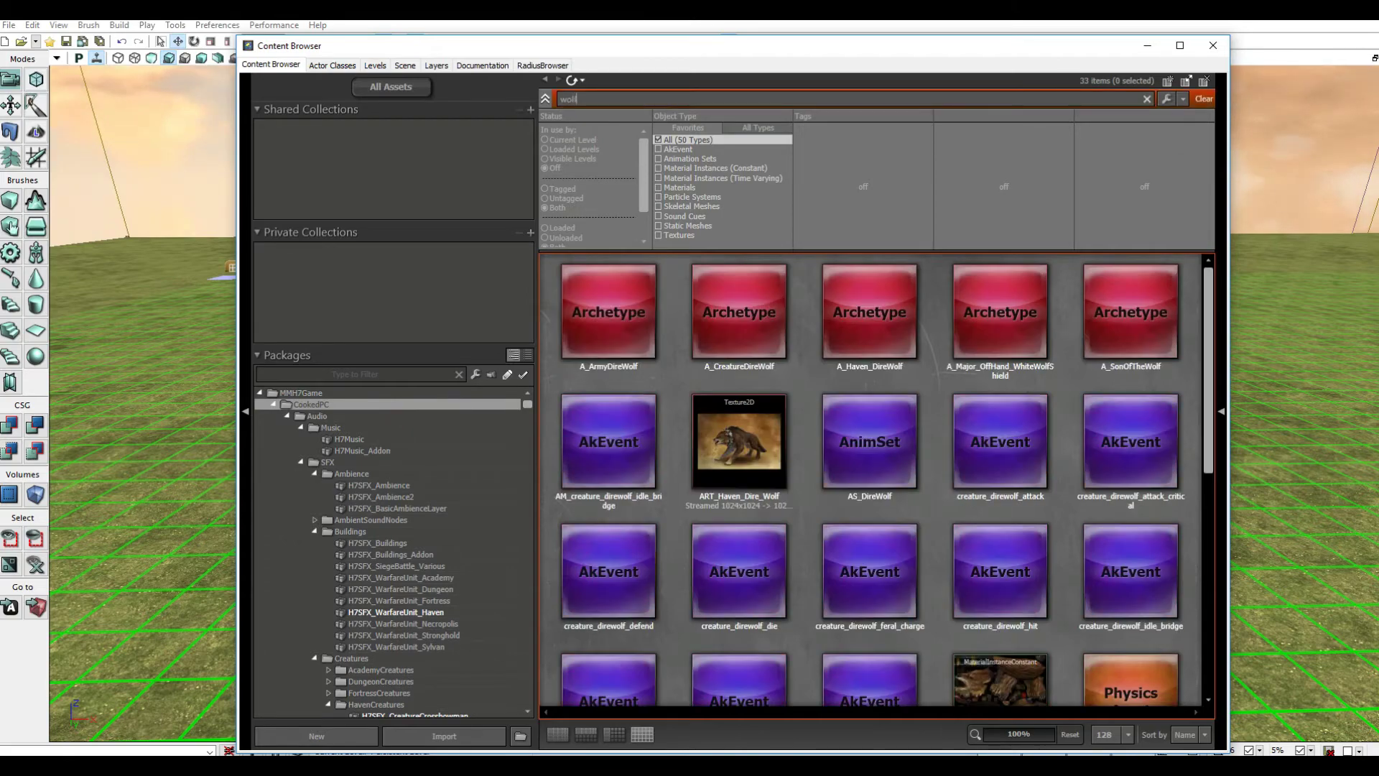
left_click(605, 299)
right_click(607, 296)
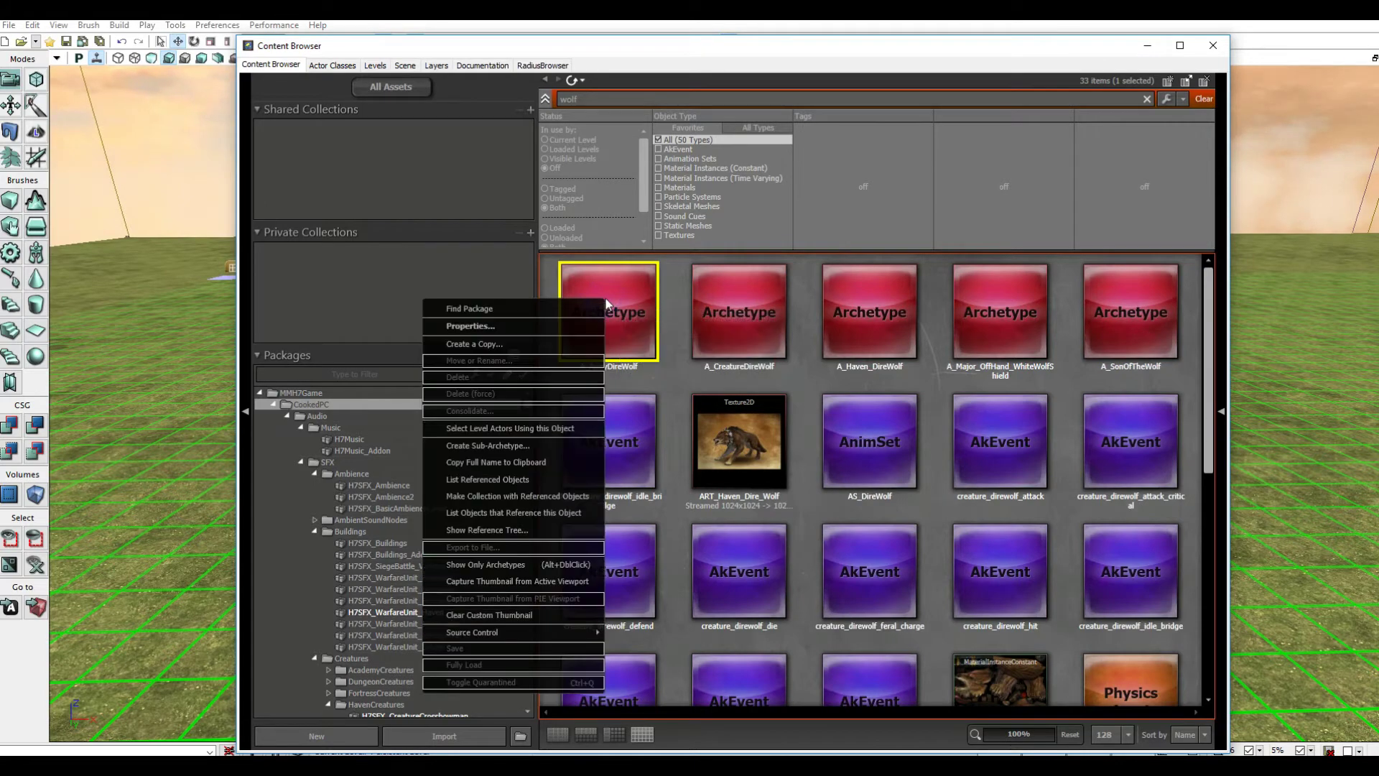
- Copy A_ArmyDireWolf into Mutant package, Unit group, as A_Army_Mutant
left_click(524, 343)
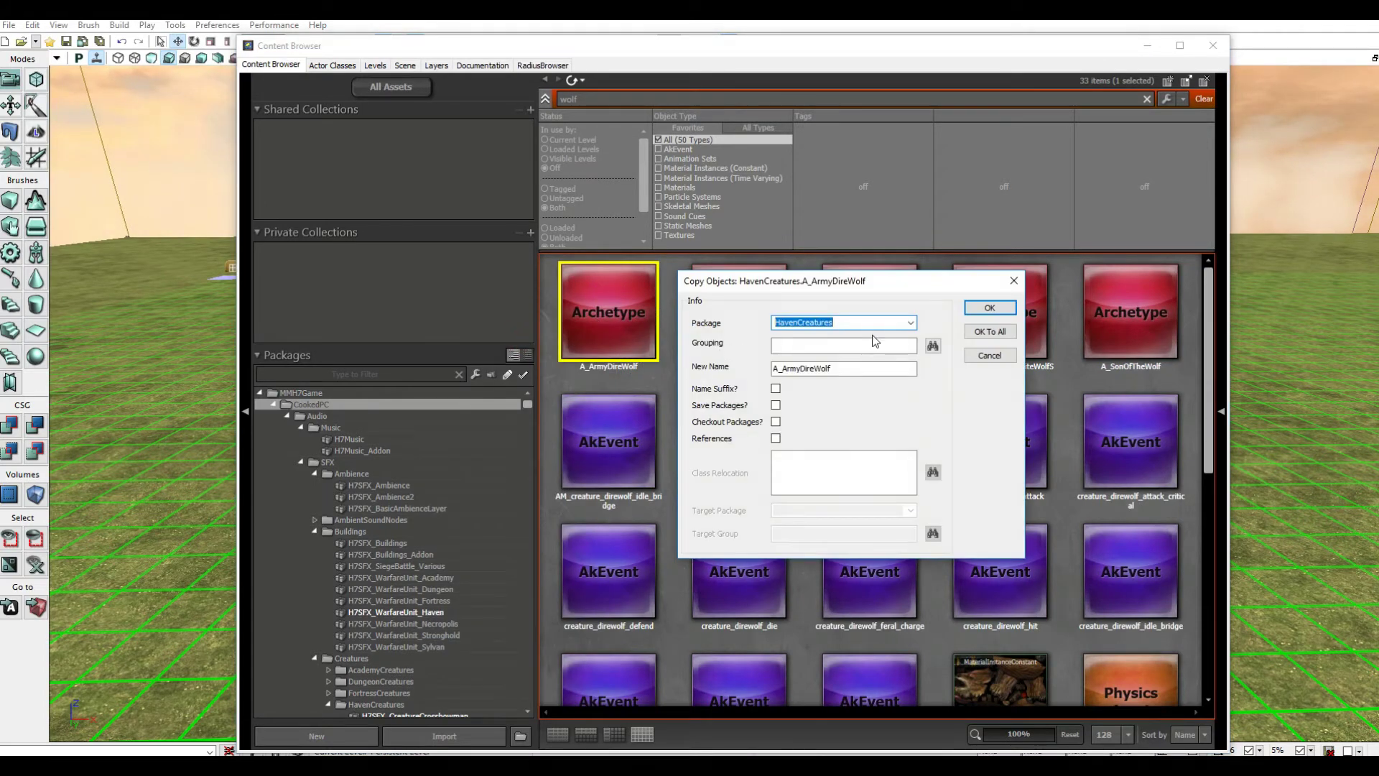
type("mut")
left_click(910, 322)
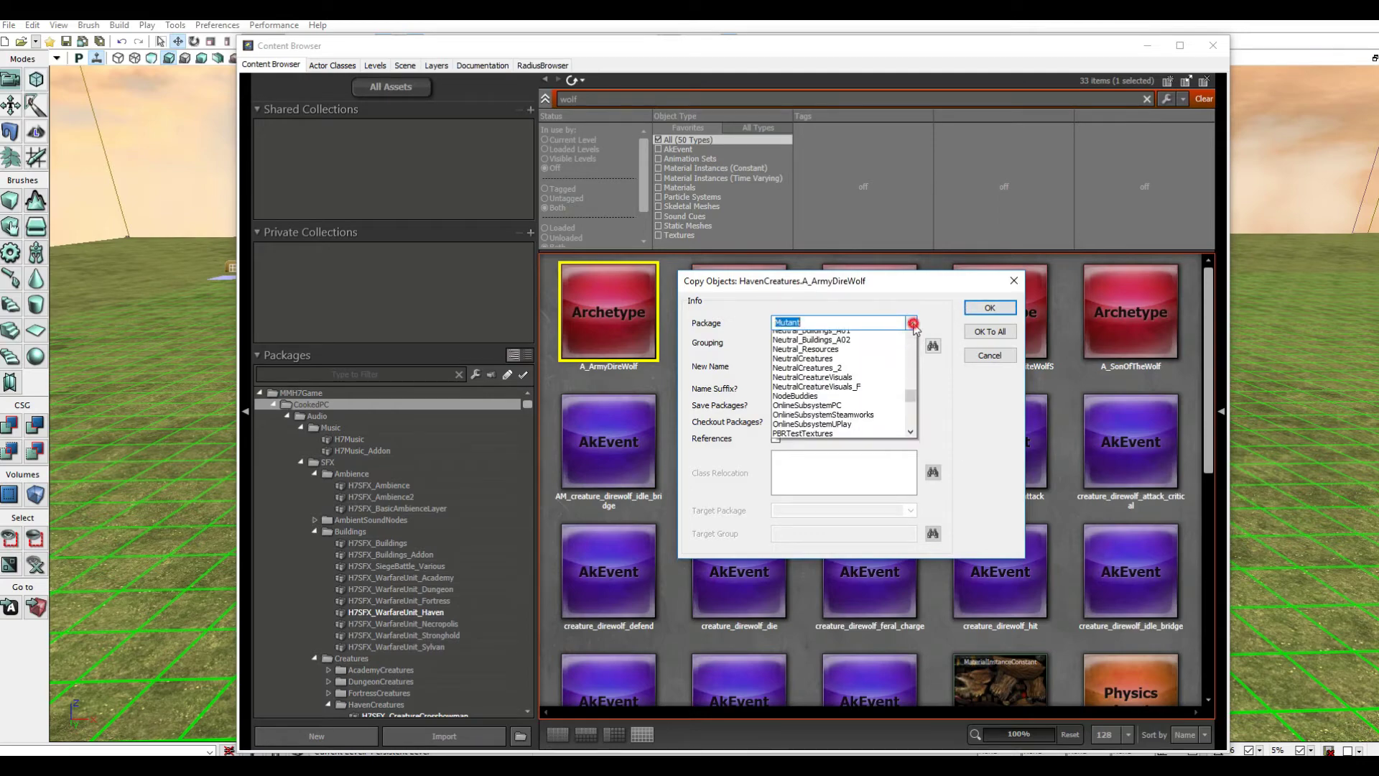
left_click(870, 339)
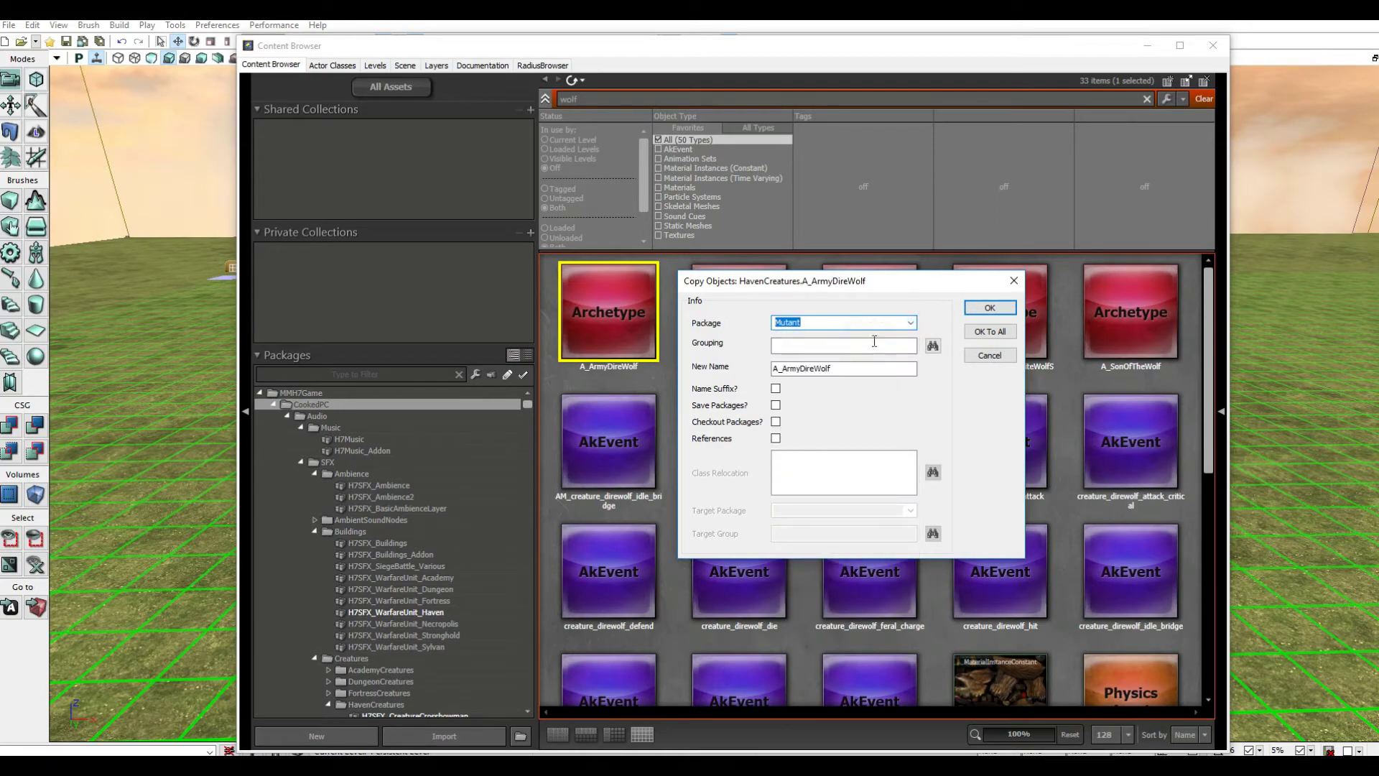
left_click(932, 346)
left_click(607, 383)
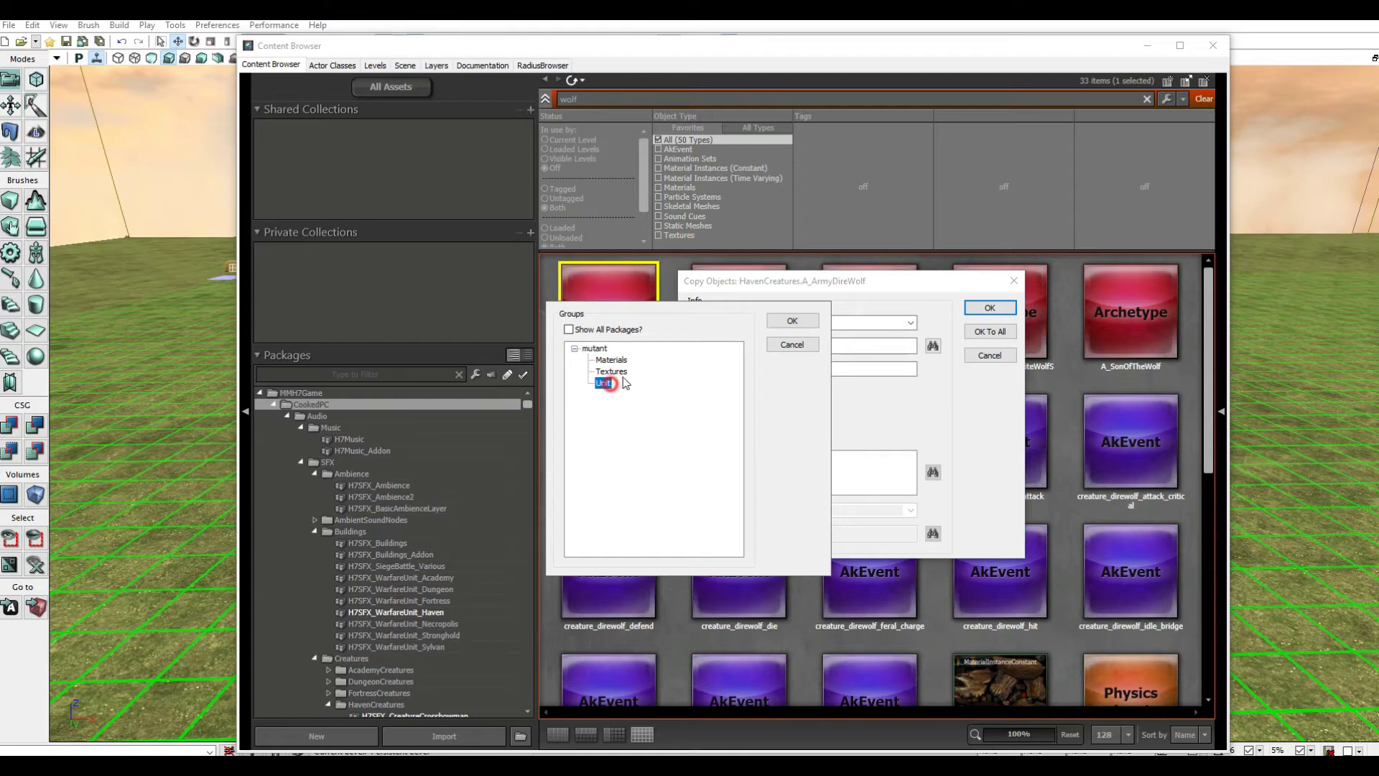
left_click(792, 320)
left_click_drag(881, 367, 800, 372)
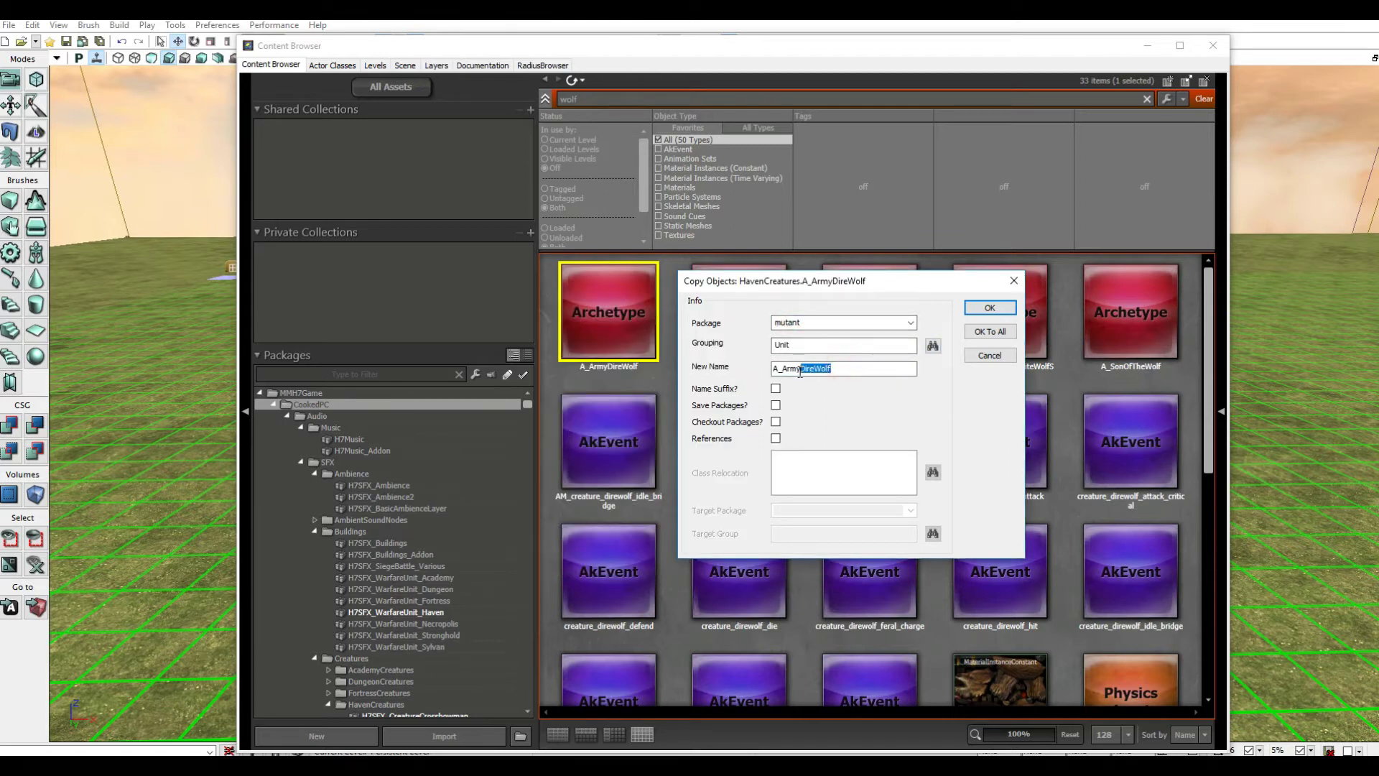
type("_Mutant")
left_click(988, 307)
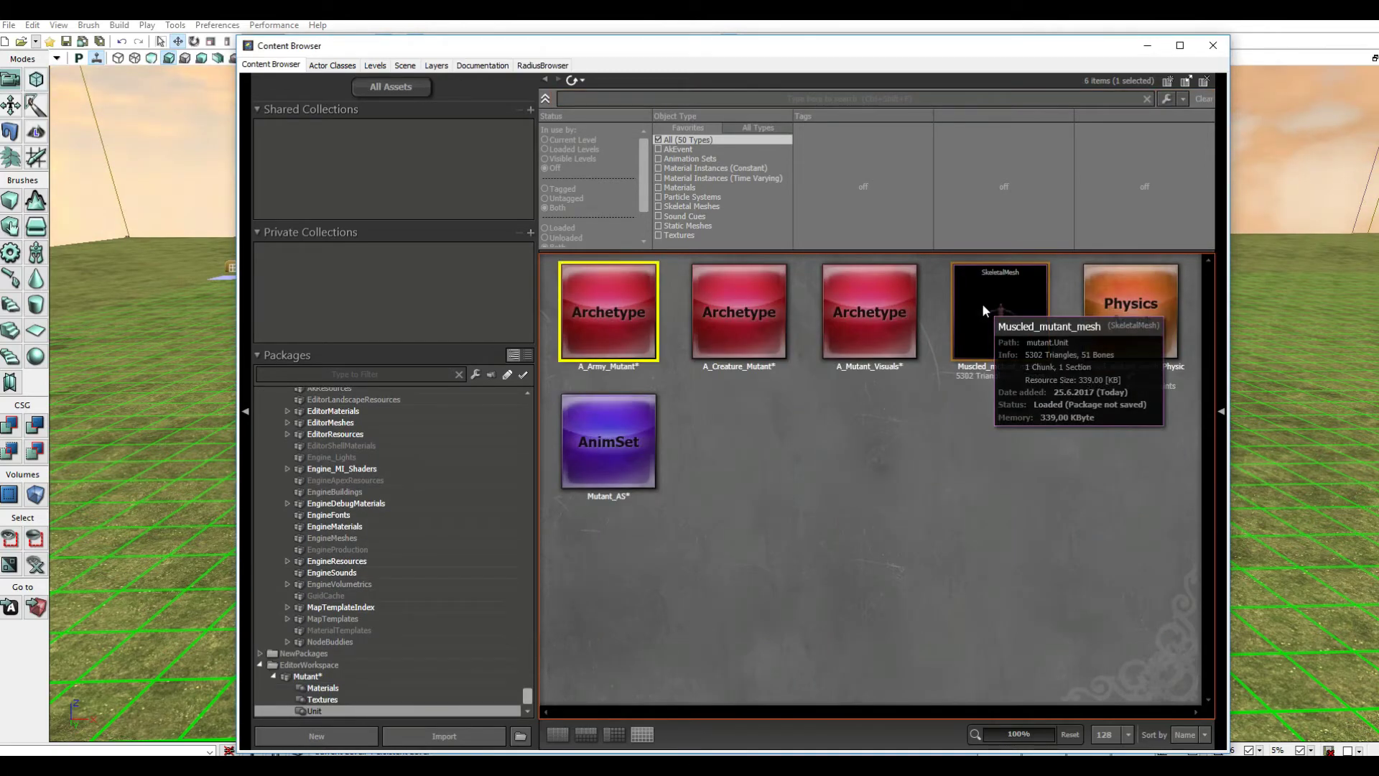
- Assign Muscled_mutant_mesh as the Skeletal Mesh of A_Mutant_Visuals
double_click(886, 299)
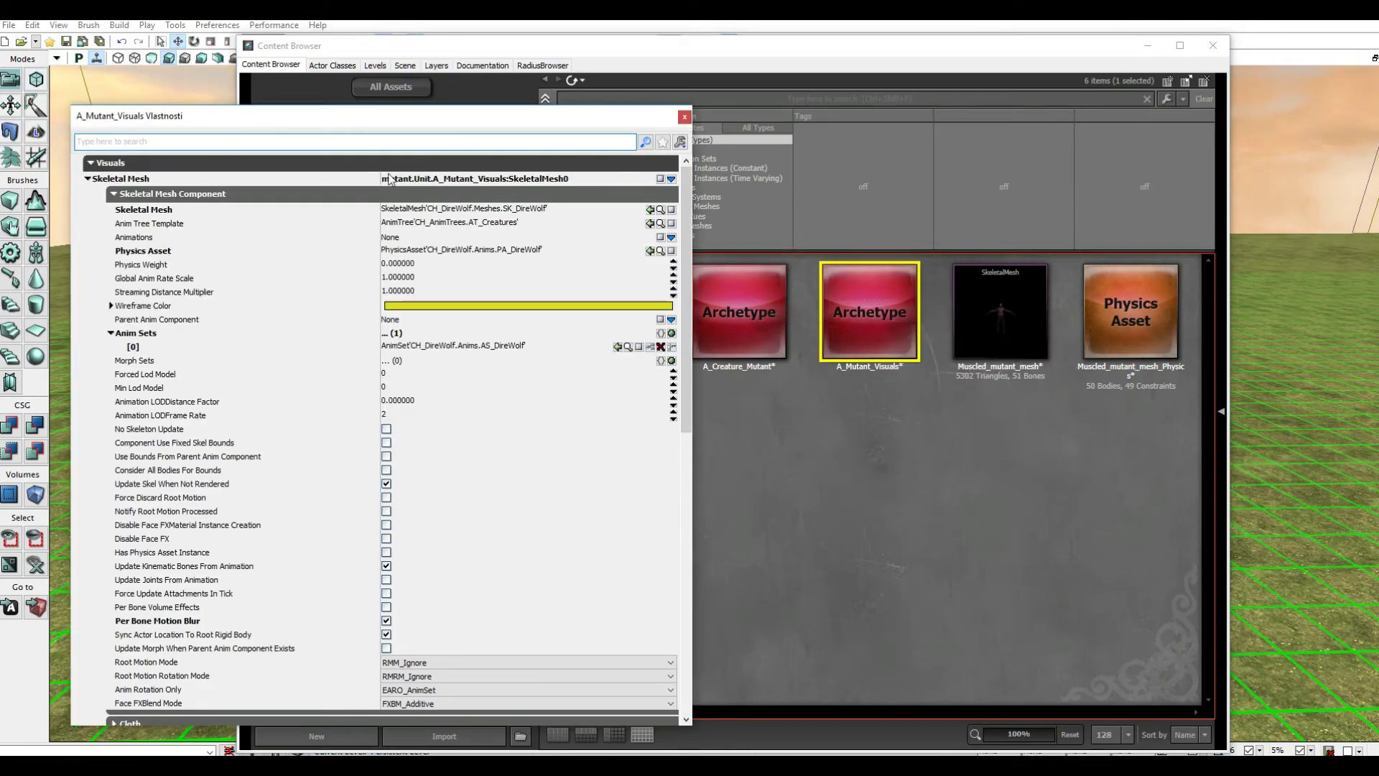
left_click(806, 418)
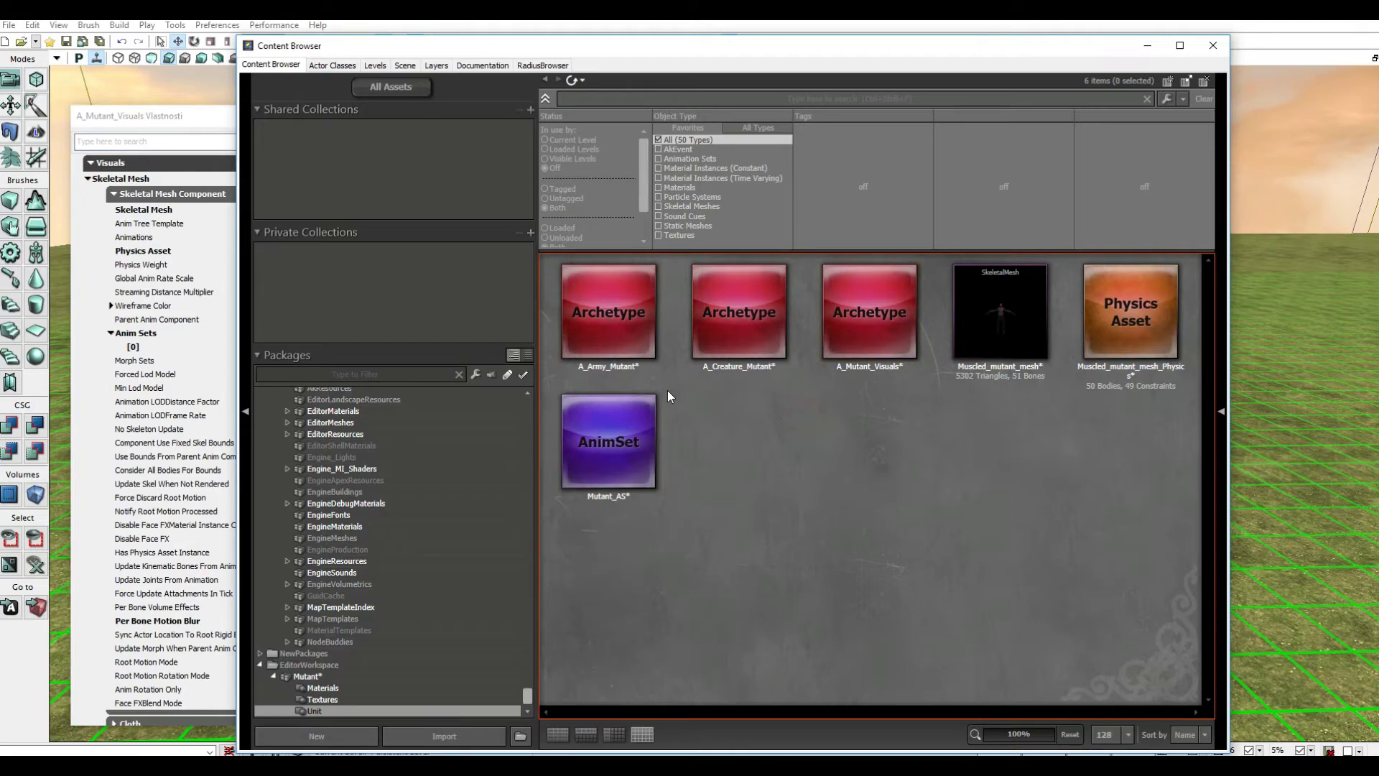
left_click(980, 335)
left_click(194, 117)
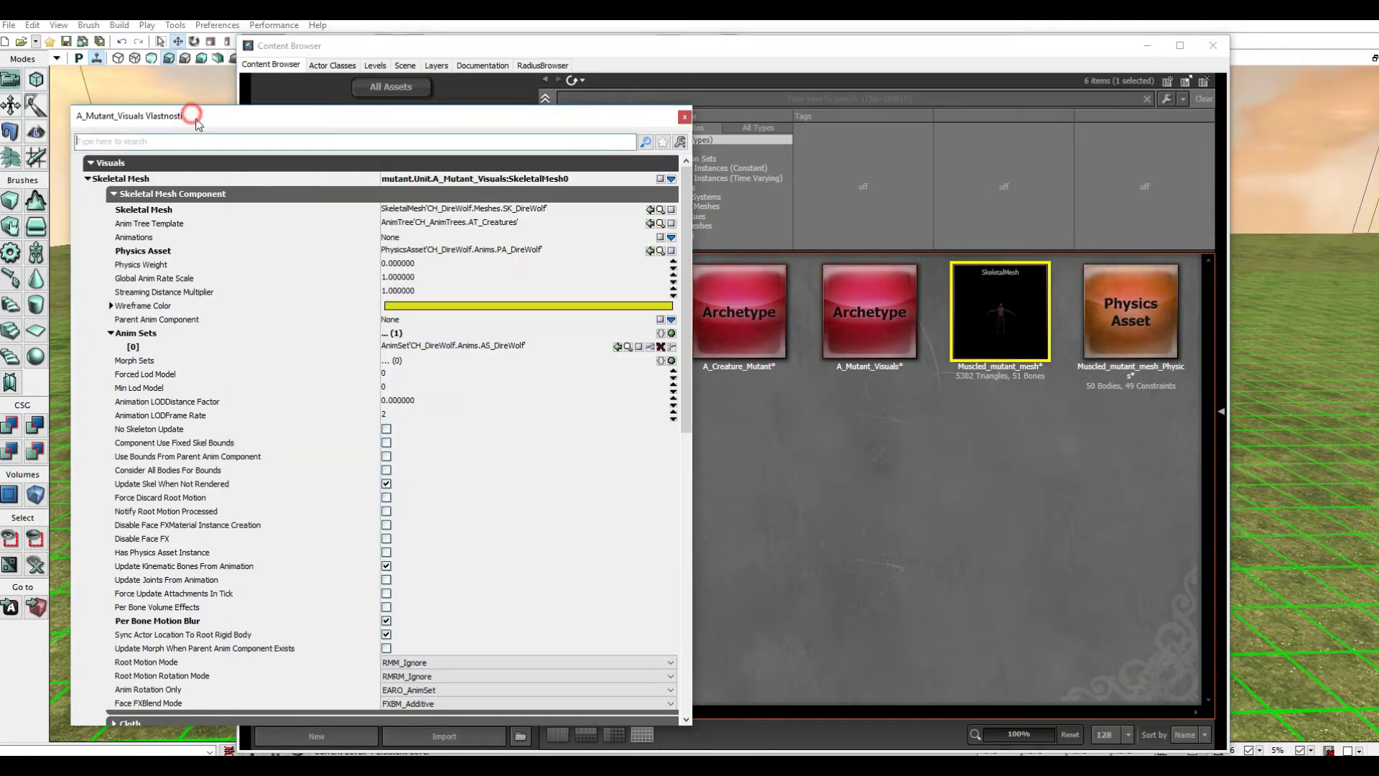
left_click(650, 210)
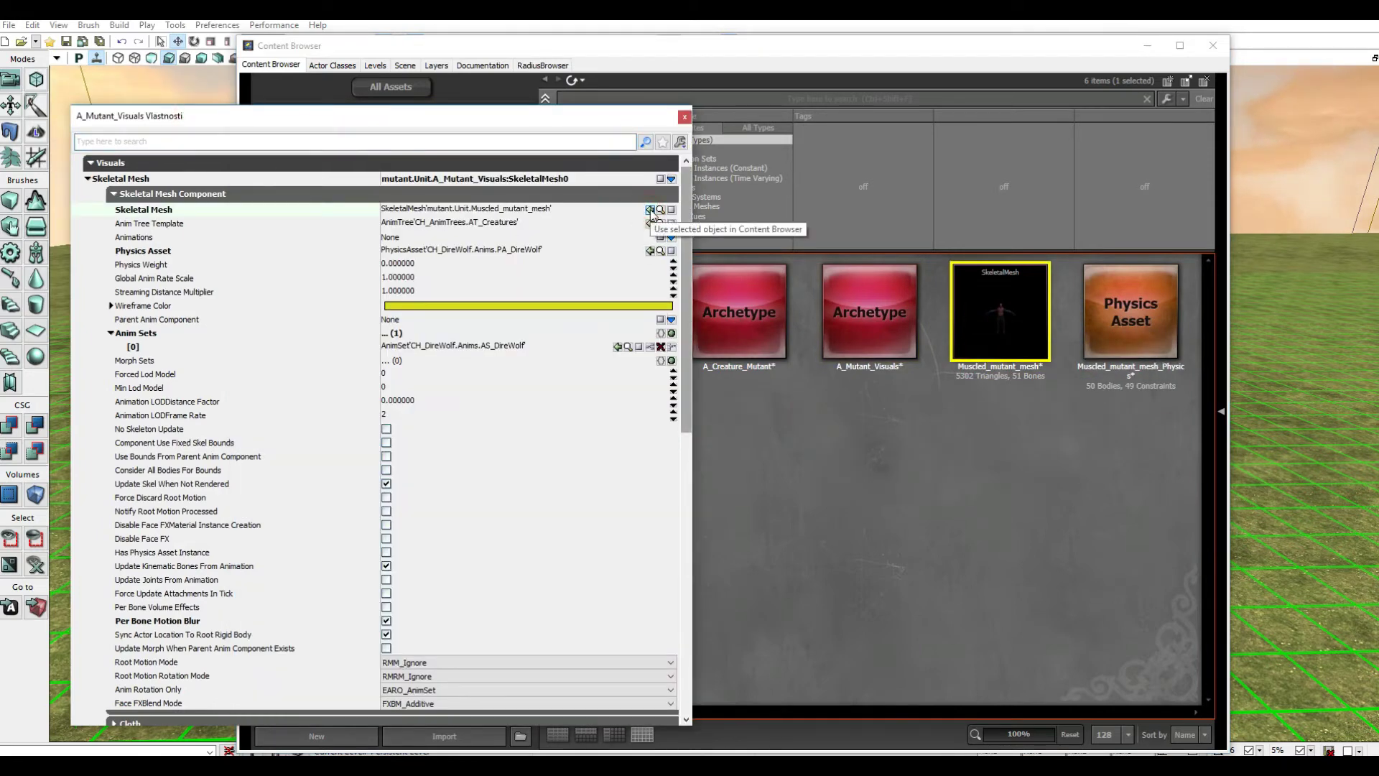
- Set A_Mutant_Visuals' Physics Asset to Muscled_mutant_mesh_Physics
left_click(881, 438)
left_click(1145, 303)
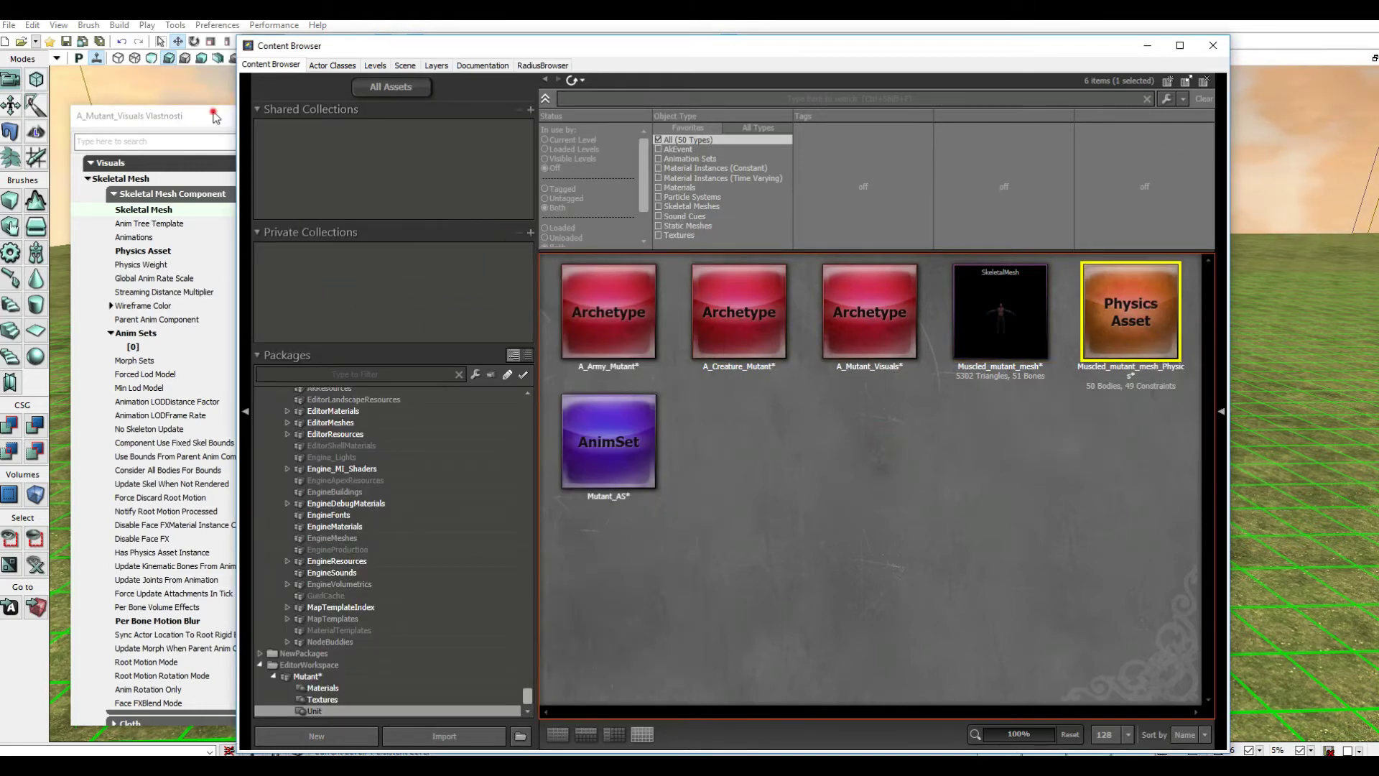
left_click(208, 115)
left_click(650, 252)
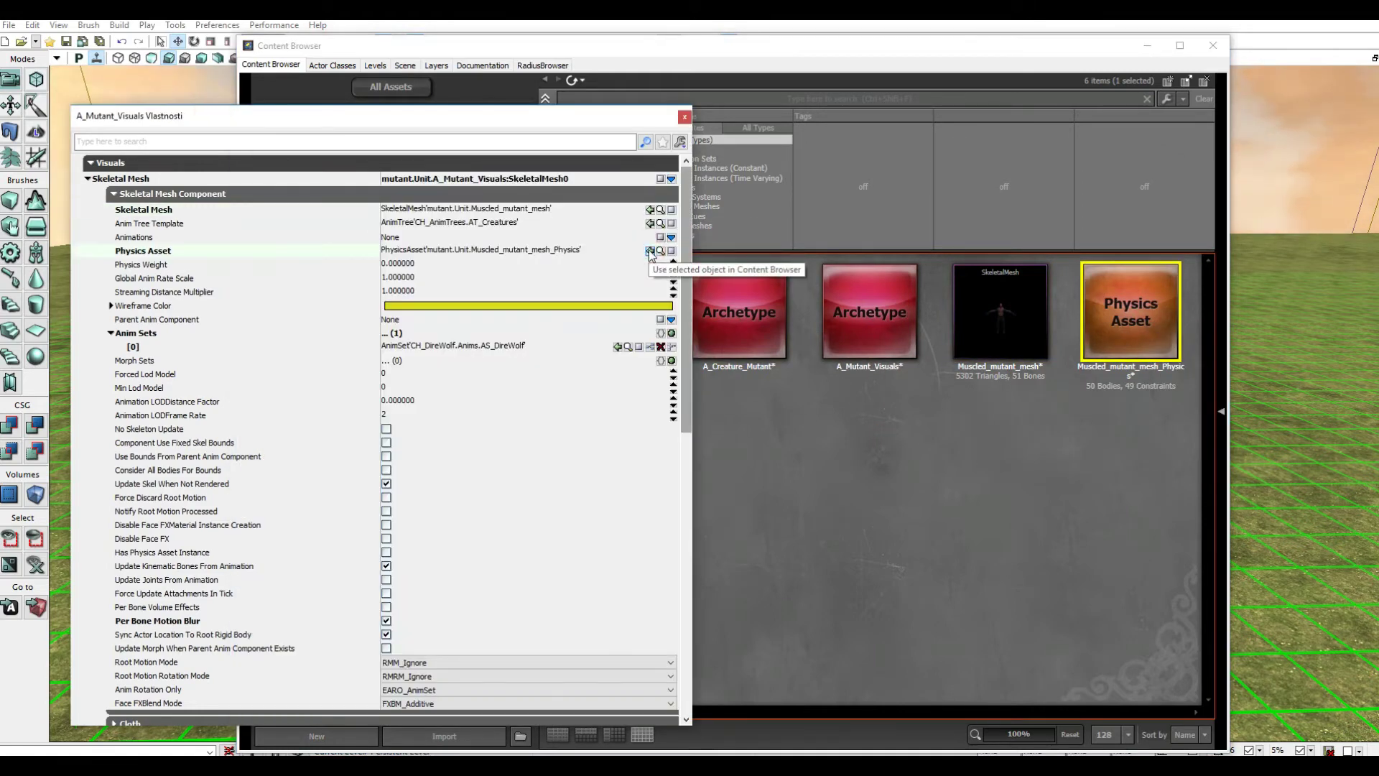
- Set Anim Sets [0] of A_Mutant_Visuals to Mutant_AS
left_click(949, 454)
left_click(592, 420)
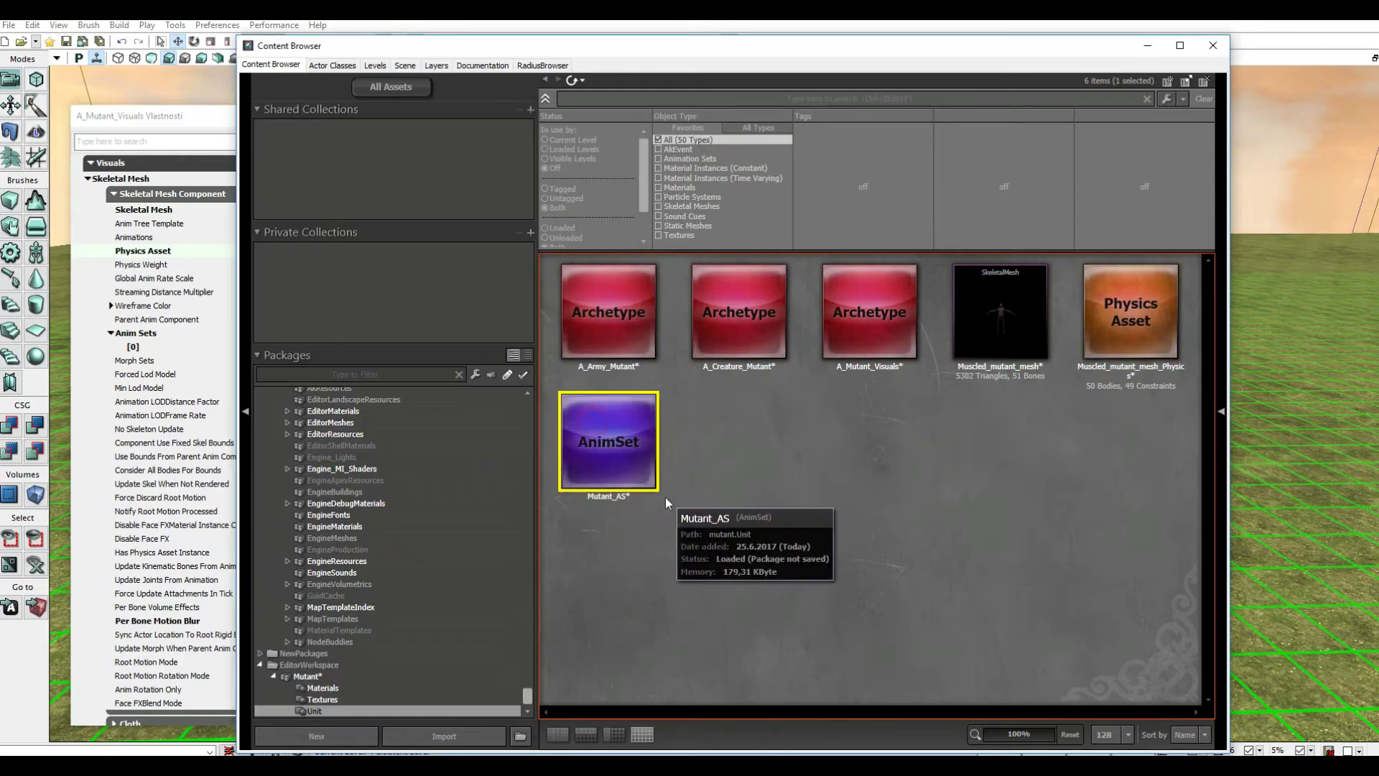
left_click(203, 130)
left_click(617, 347)
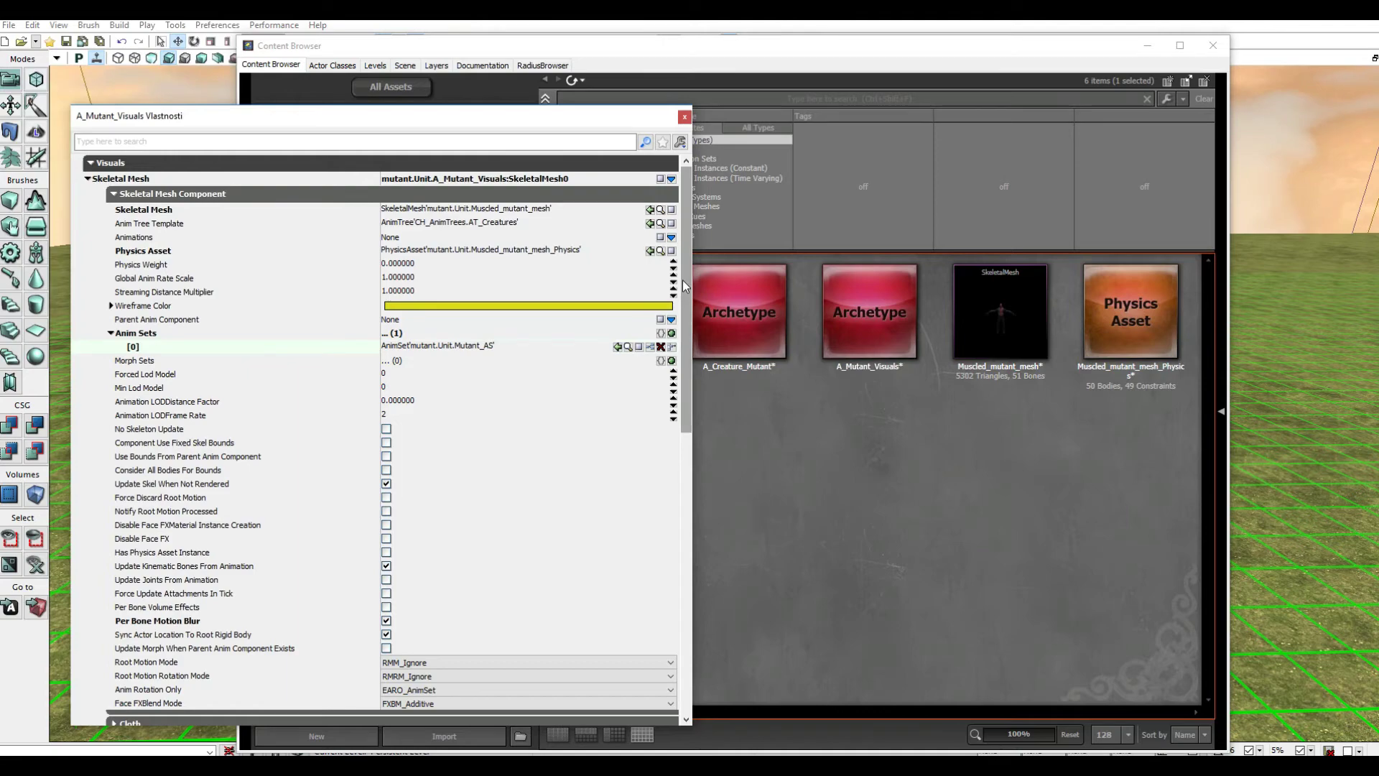
- Check the first creature event's type further down, then close A_Mutant_Visuals' properties
scroll(675, 321, "down", 4)
scroll(708, 360, "down", 3)
scroll(717, 440, "down", 3)
scroll(714, 516, "down", 3)
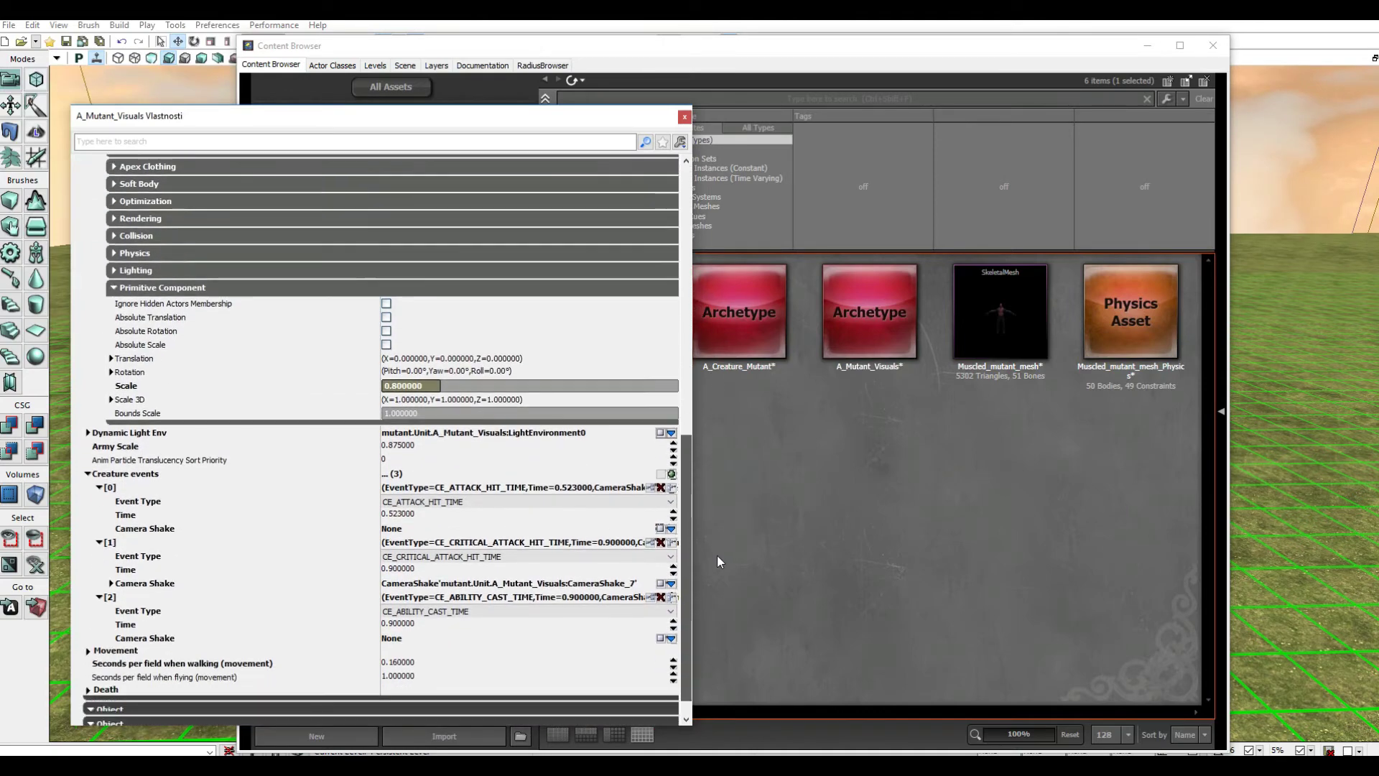
scroll(717, 554, "down", 3)
left_click(430, 478)
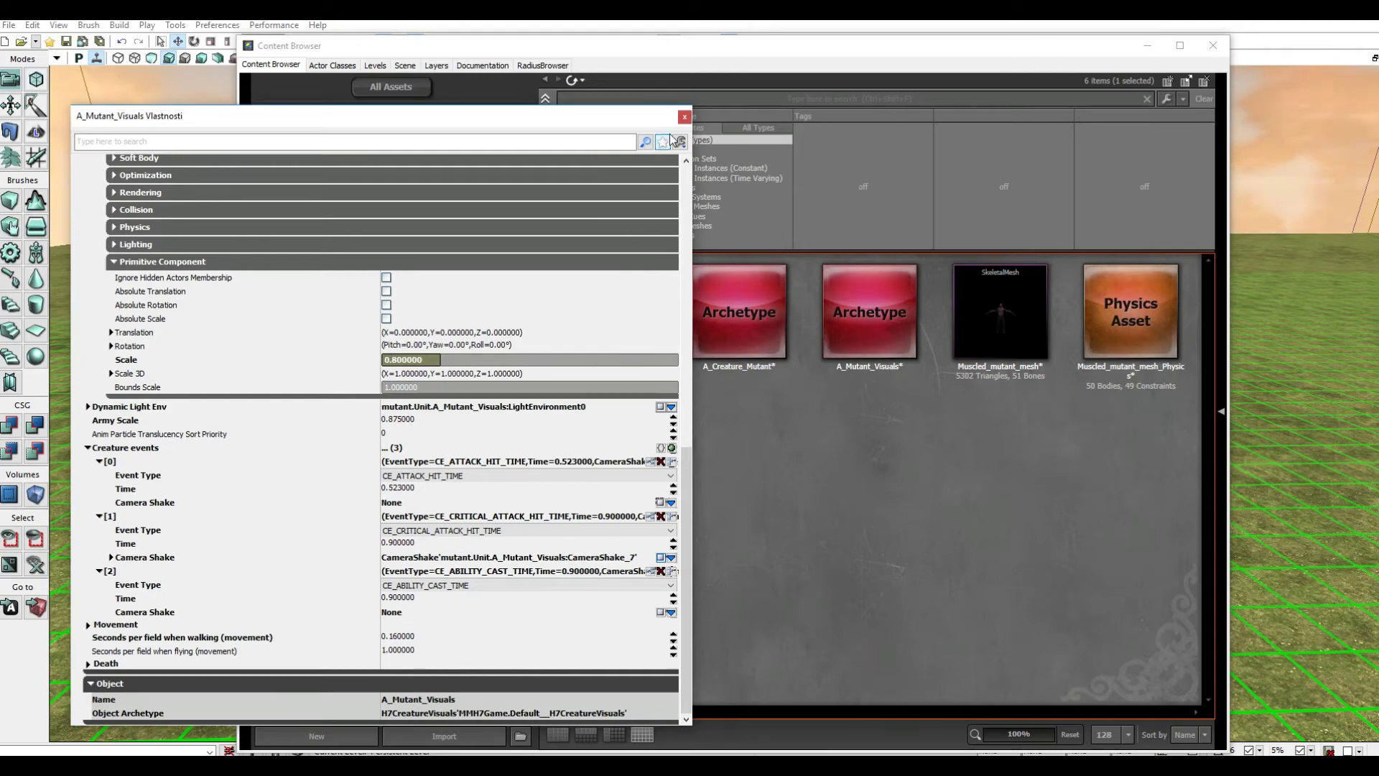
left_click(684, 117)
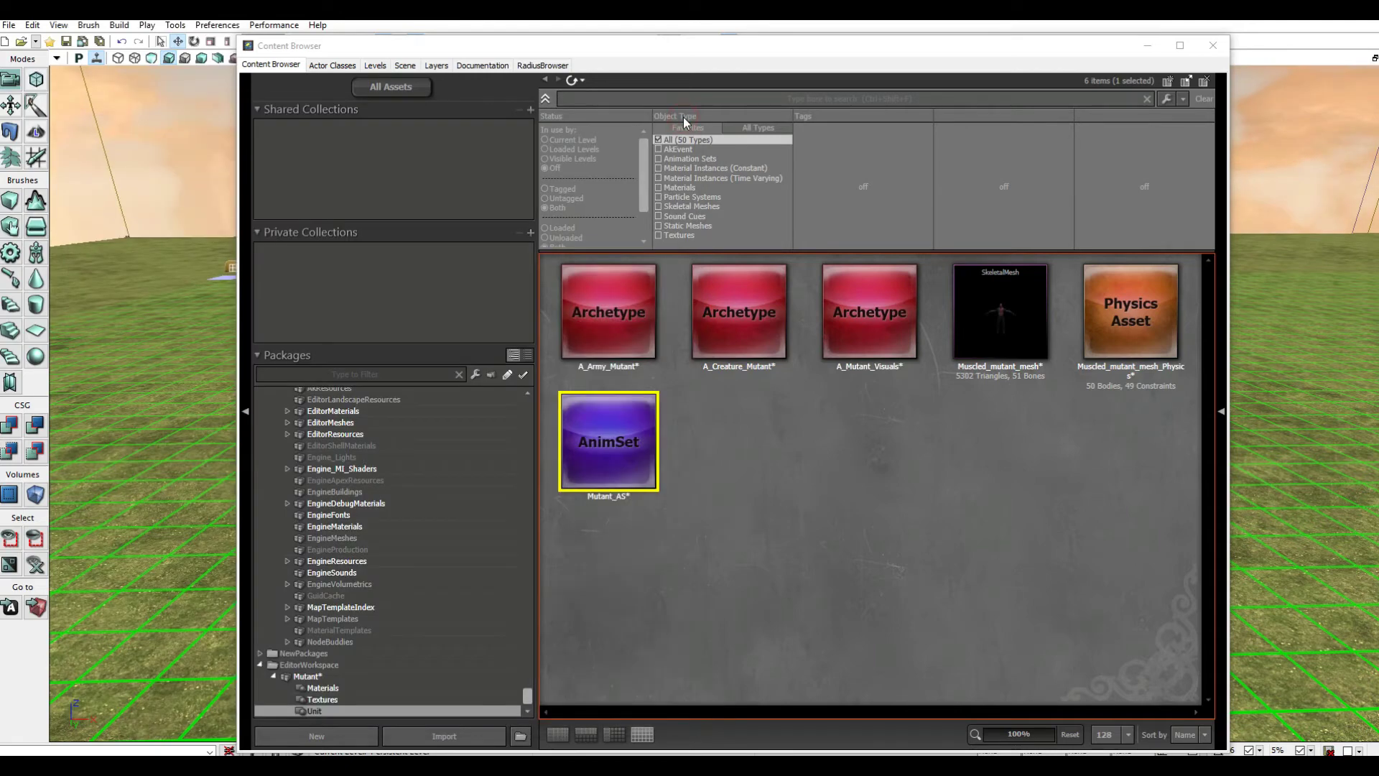
- Replace A_Creature_Mutant's dire wolf Visuals with A_Mutant_Visuals and close its properties
left_click(737, 293)
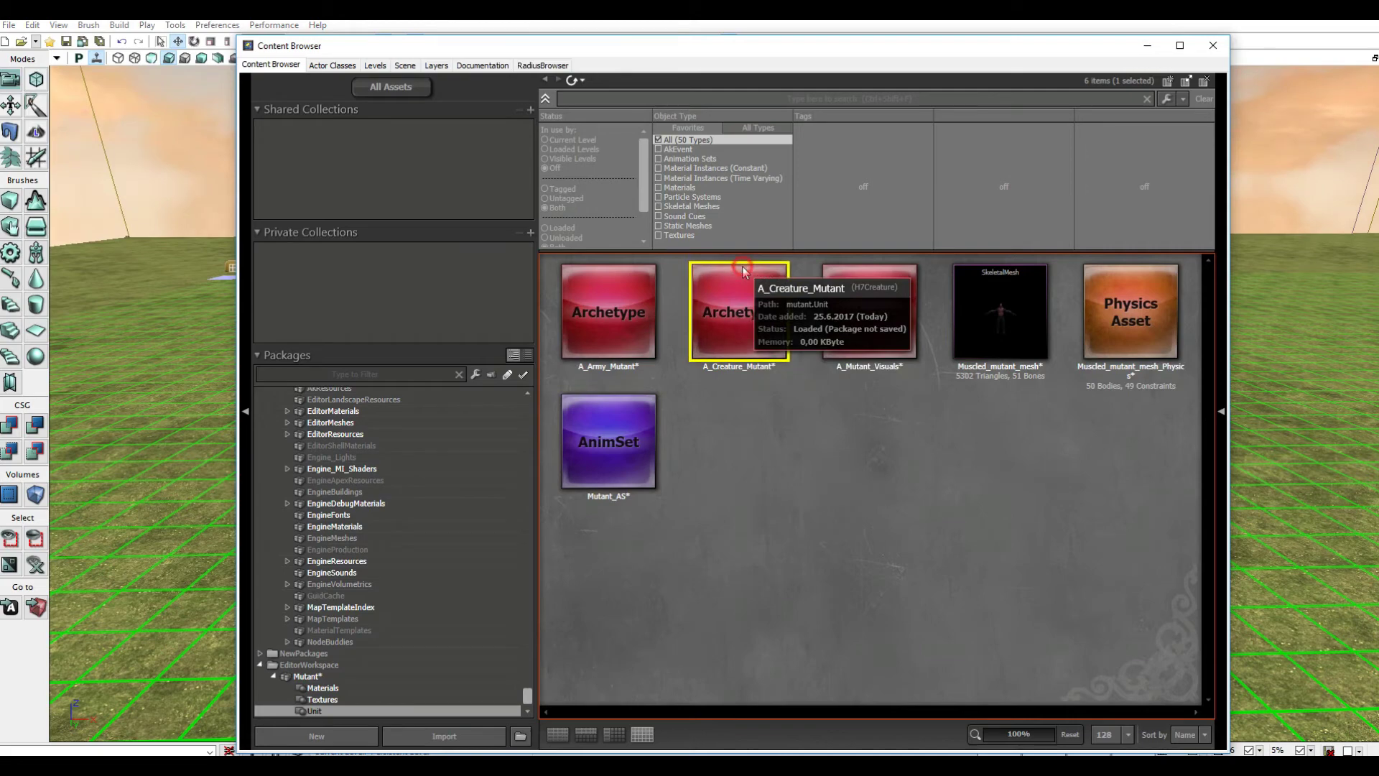
double_click(743, 270)
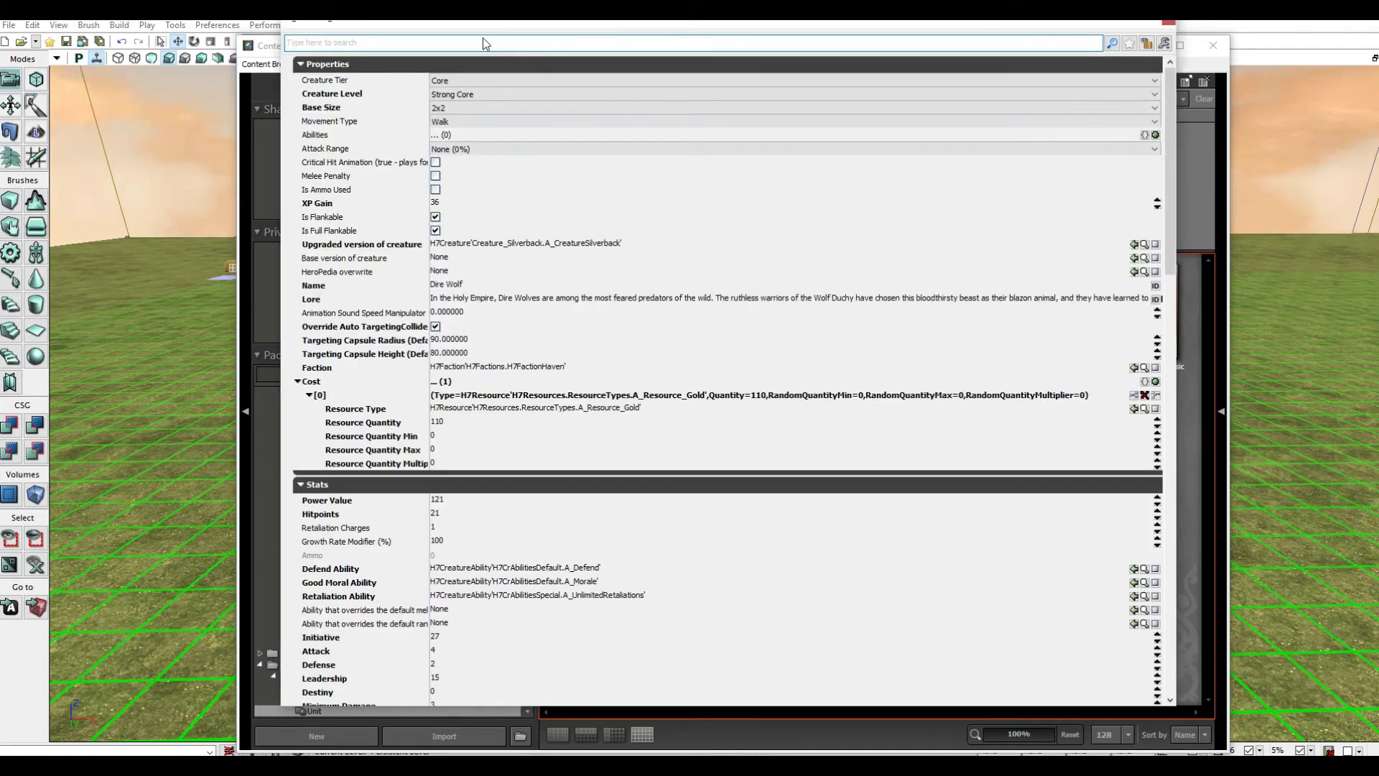
mouse_move(439, 24)
left_mouse_down()
mouse_move(300, 88)
mouse_move(208, 82)
left_mouse_up()
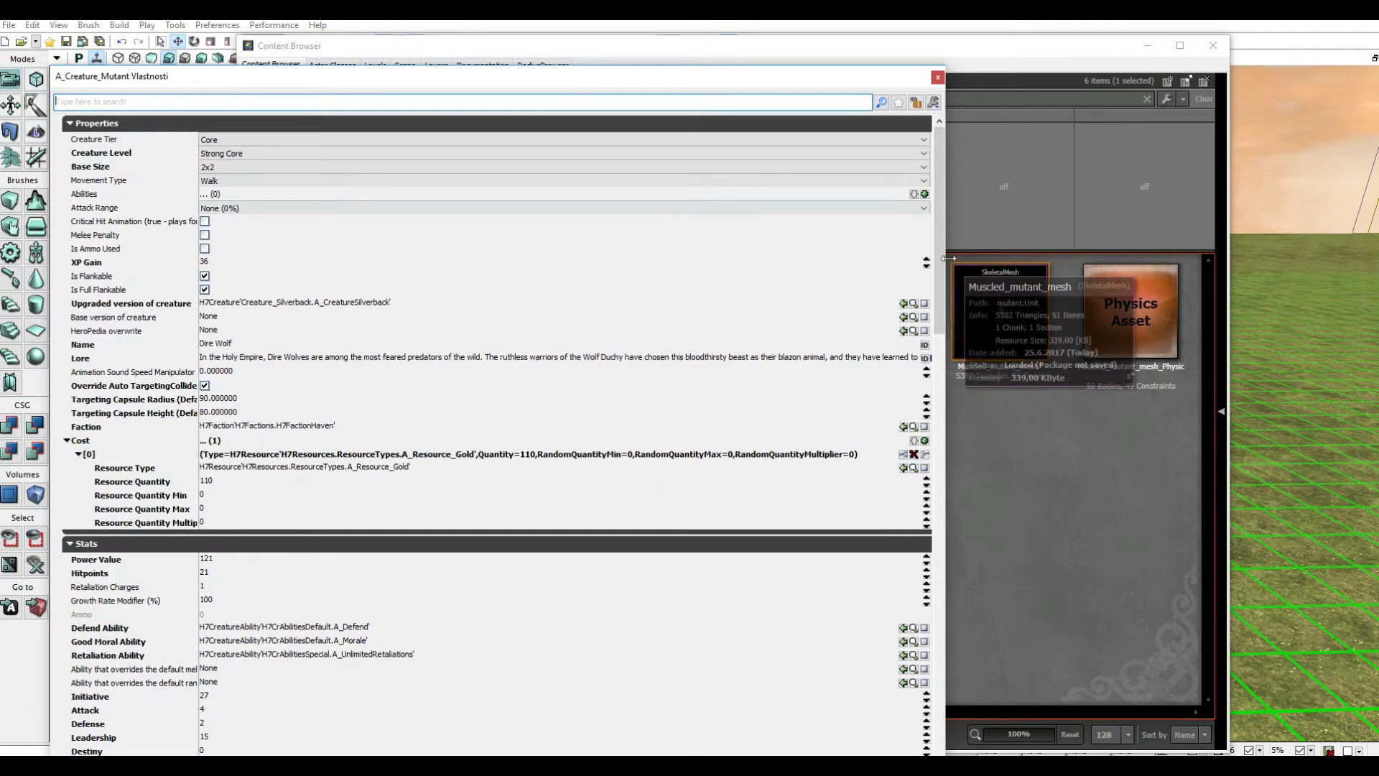
left_click_drag(942, 258, 962, 408)
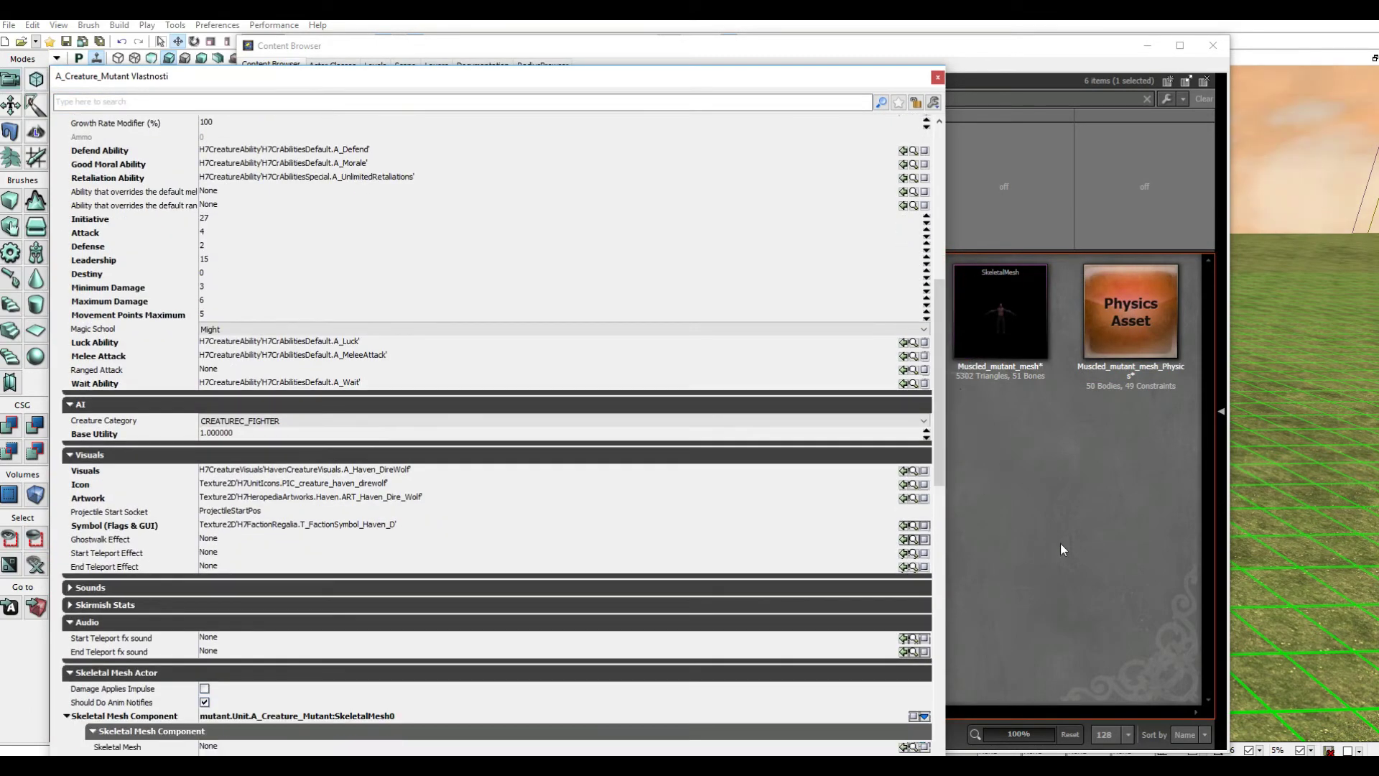
left_click(1049, 547)
left_click(864, 328)
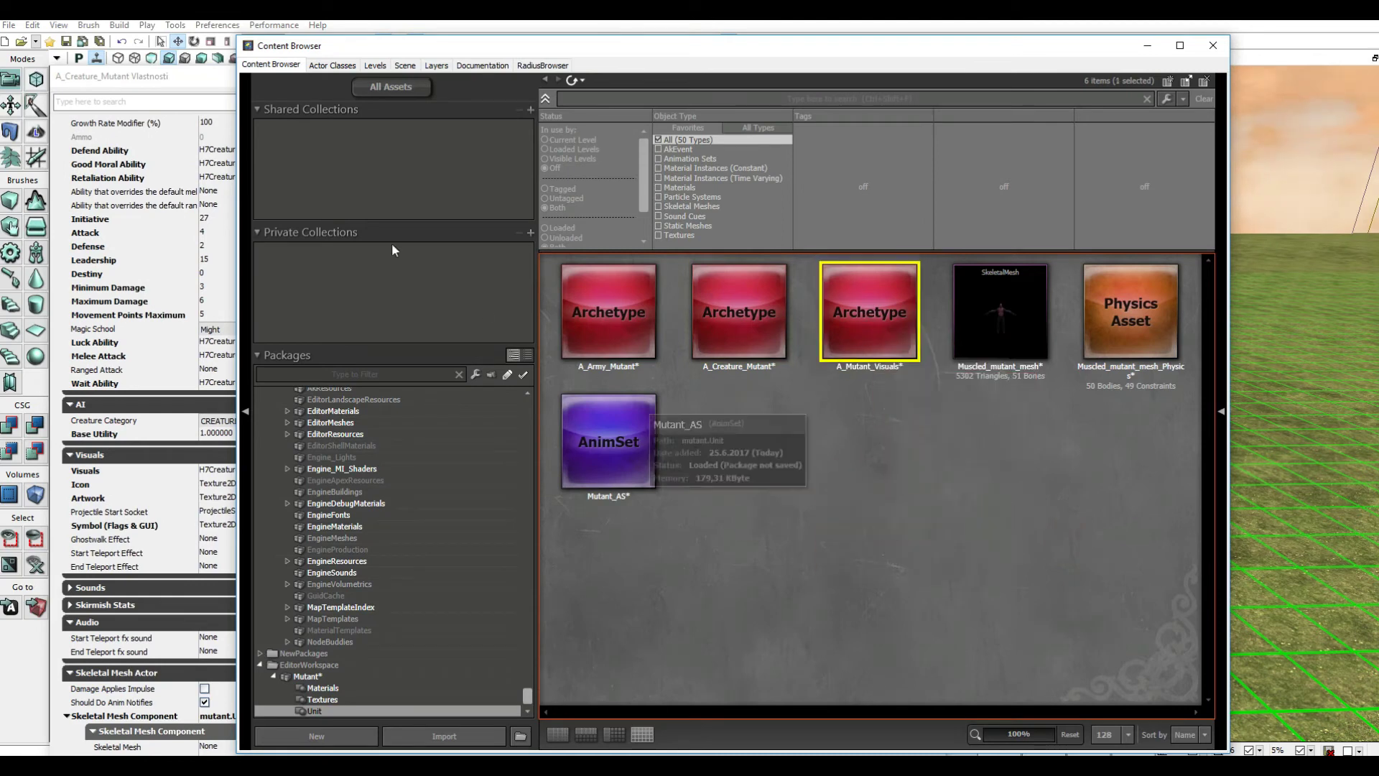
left_click(190, 84)
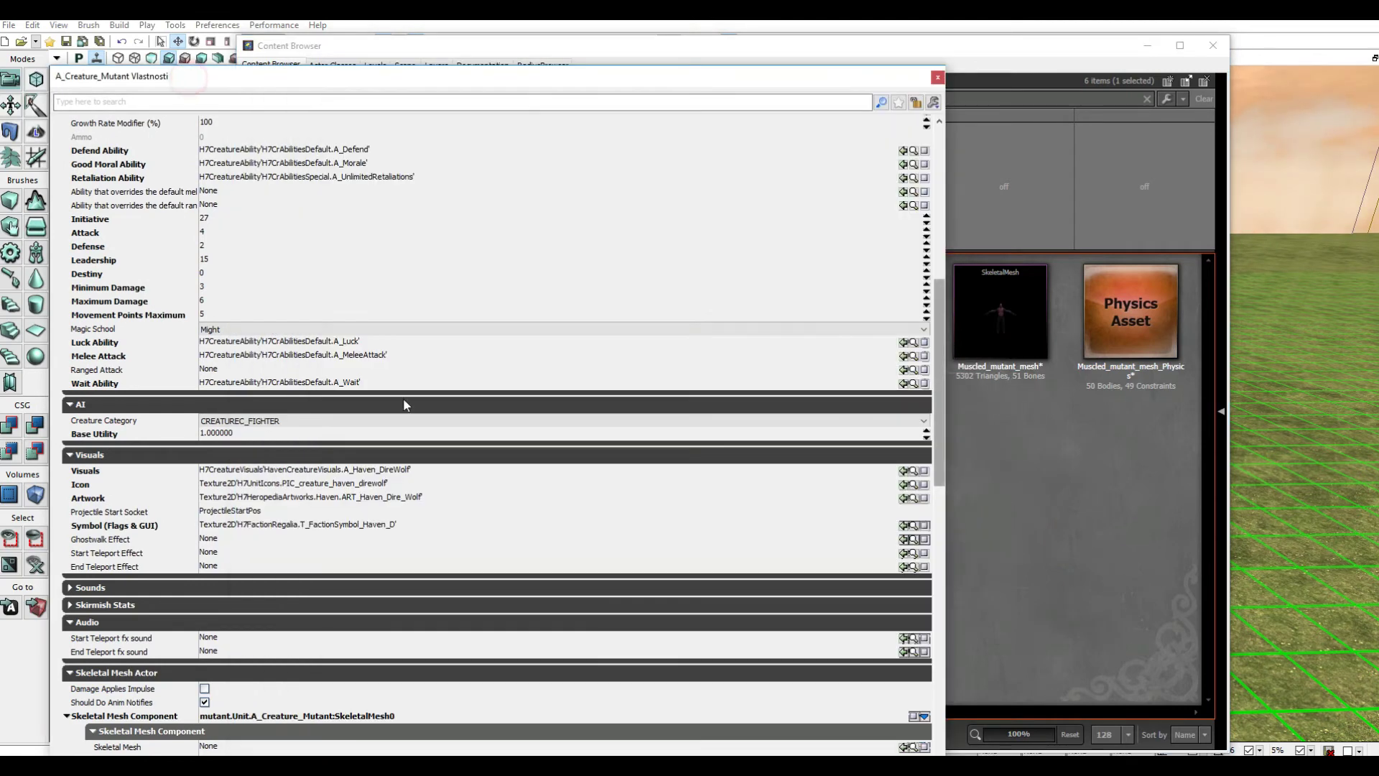
left_click(903, 471)
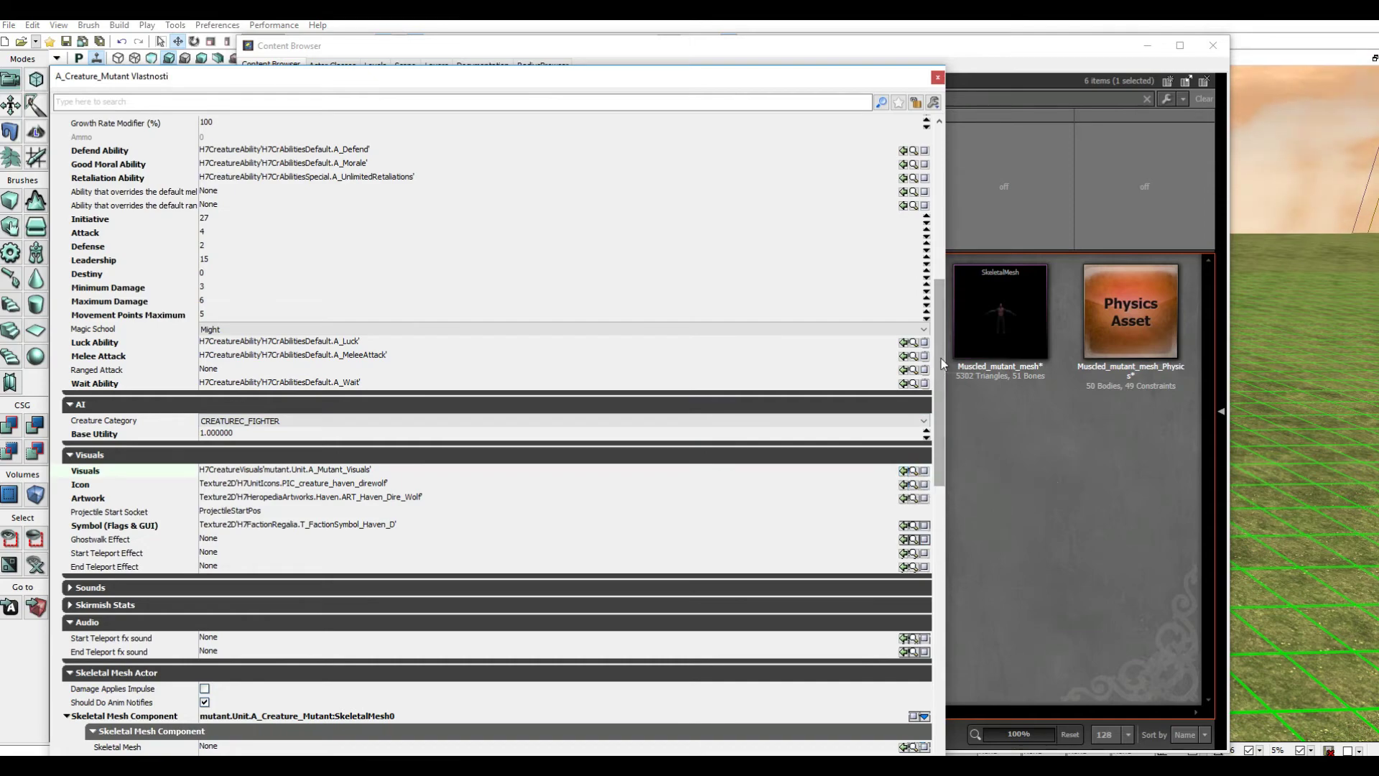
left_click_drag(941, 373, 984, 627)
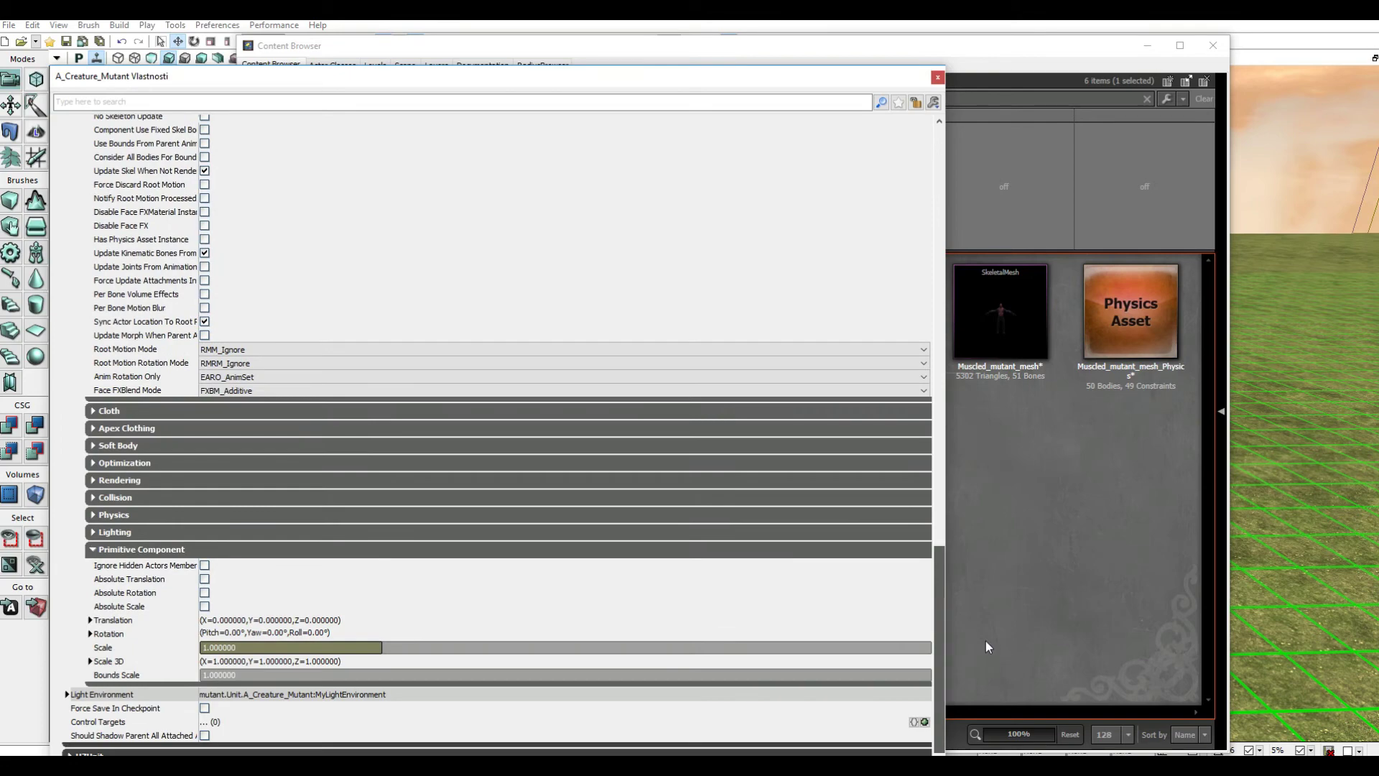
left_click_drag(984, 627, 986, 170)
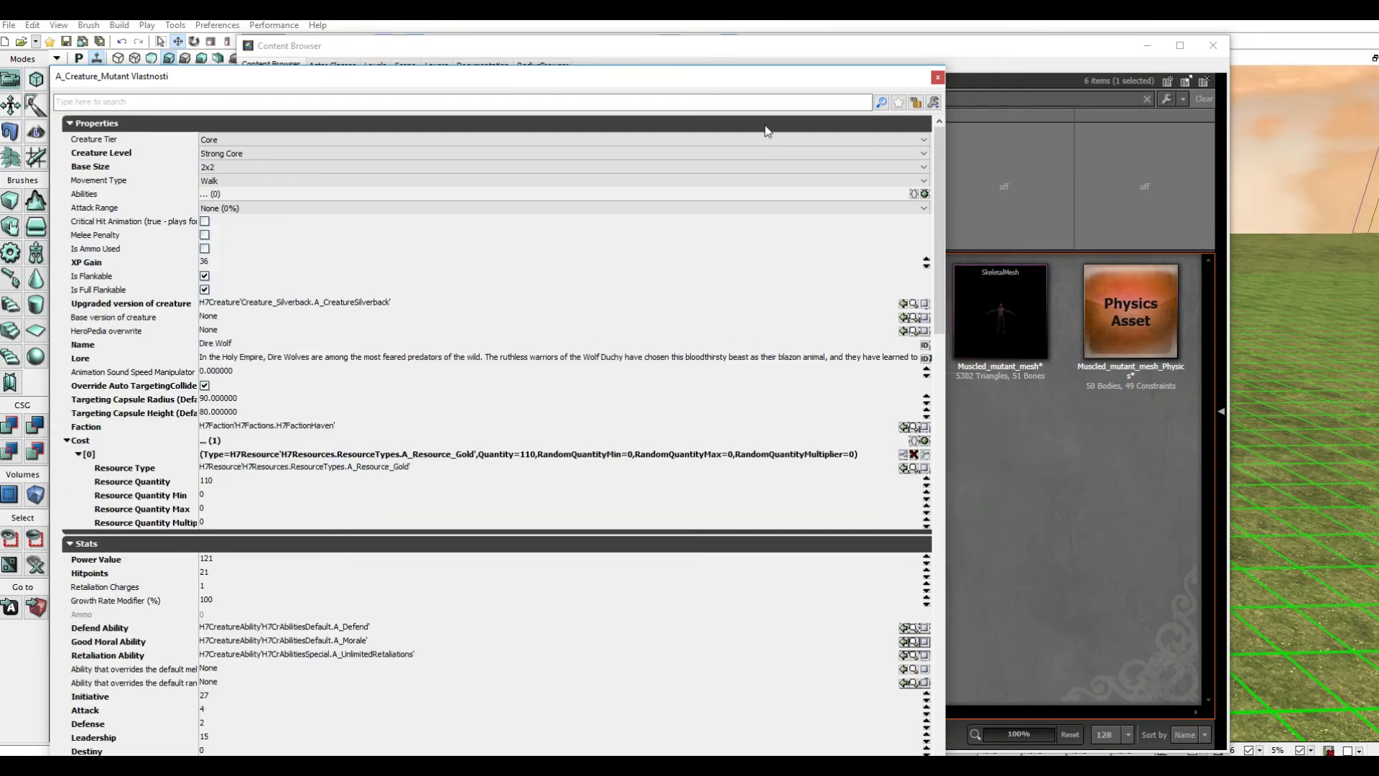
left_click(937, 77)
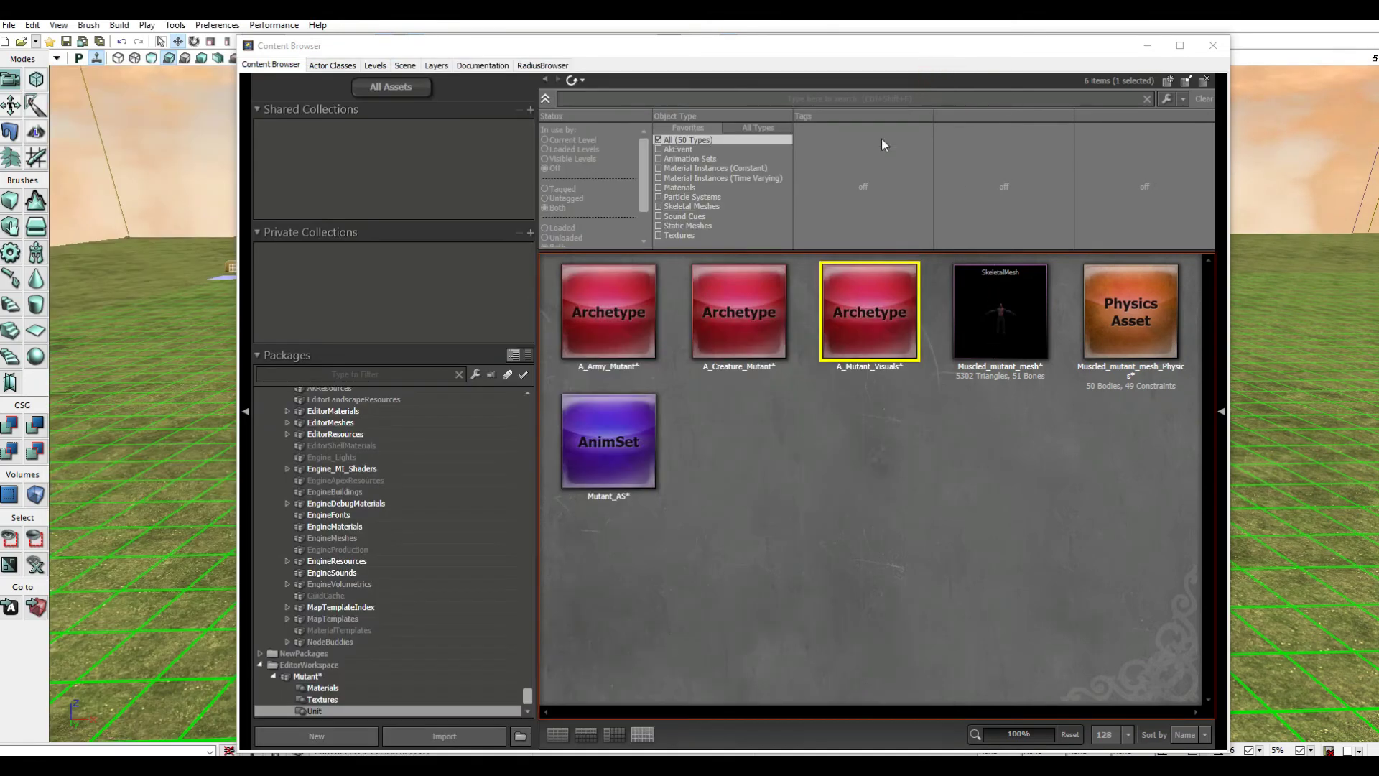
- Open A_Army_Mutant's properties with Army entries [0] through [2] expanded
left_click(605, 309)
double_click(605, 309)
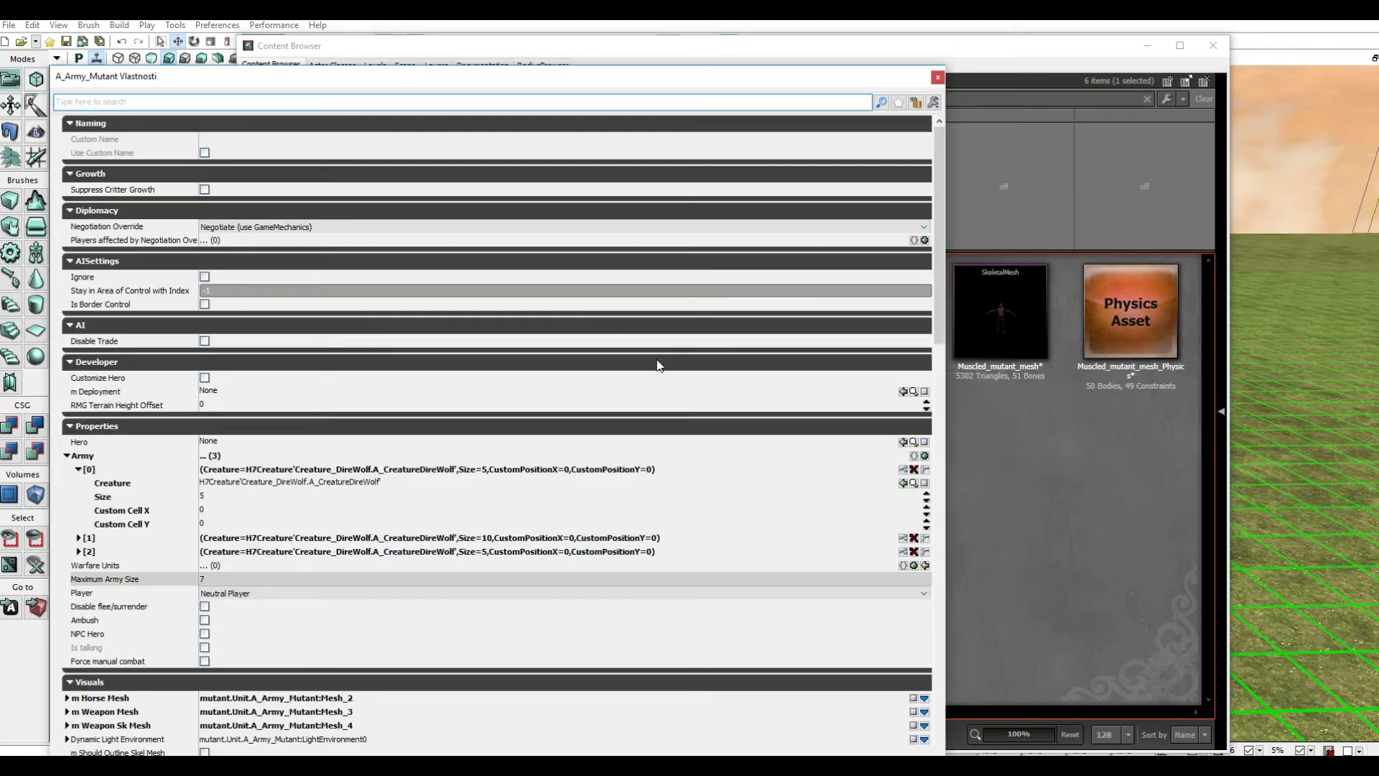
left_click_drag(942, 316, 942, 359)
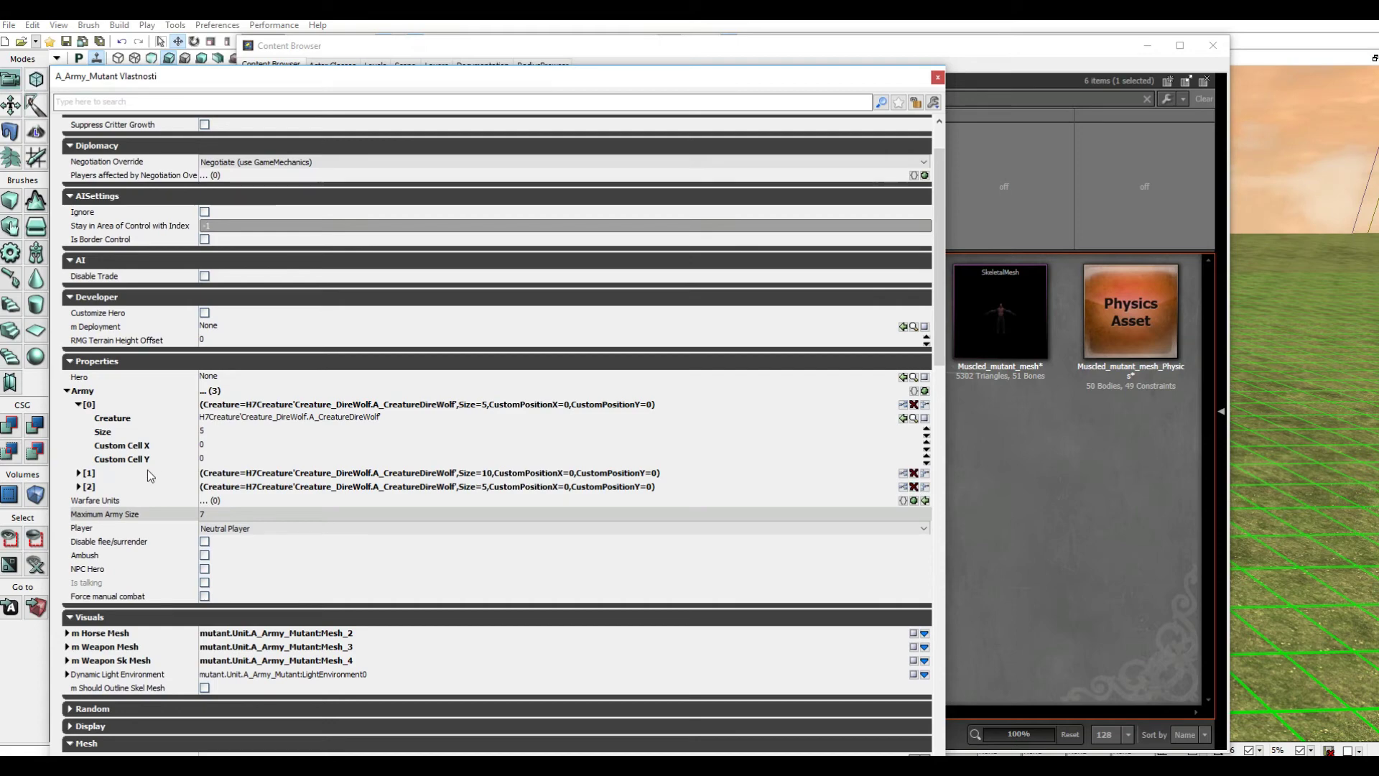
left_click(78, 472)
left_click(78, 541)
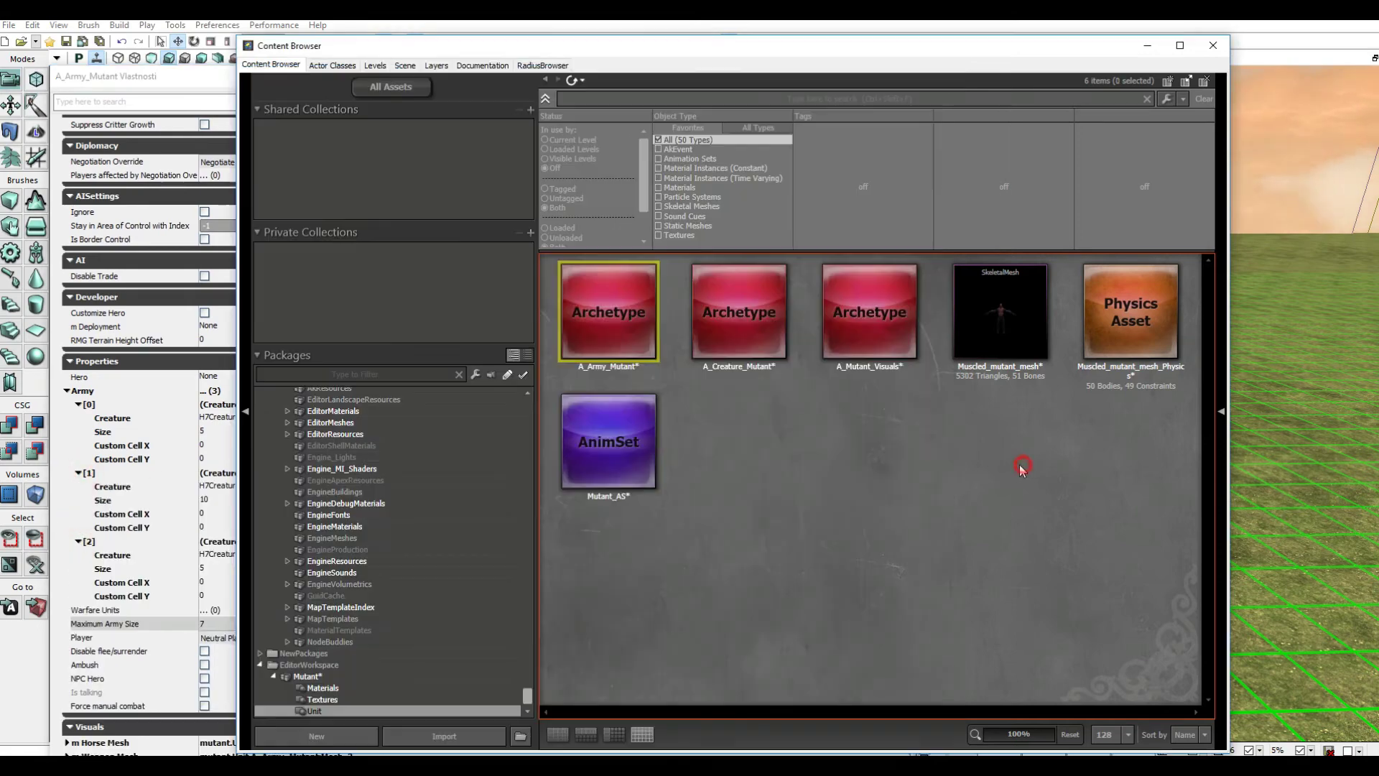
- Set the Creature of Army [0], [1] and [2] to A_Creature_Mutant, then close
left_click(1020, 467)
left_click(740, 310)
left_click(179, 79)
left_click(902, 418)
left_click(903, 487)
left_click(903, 556)
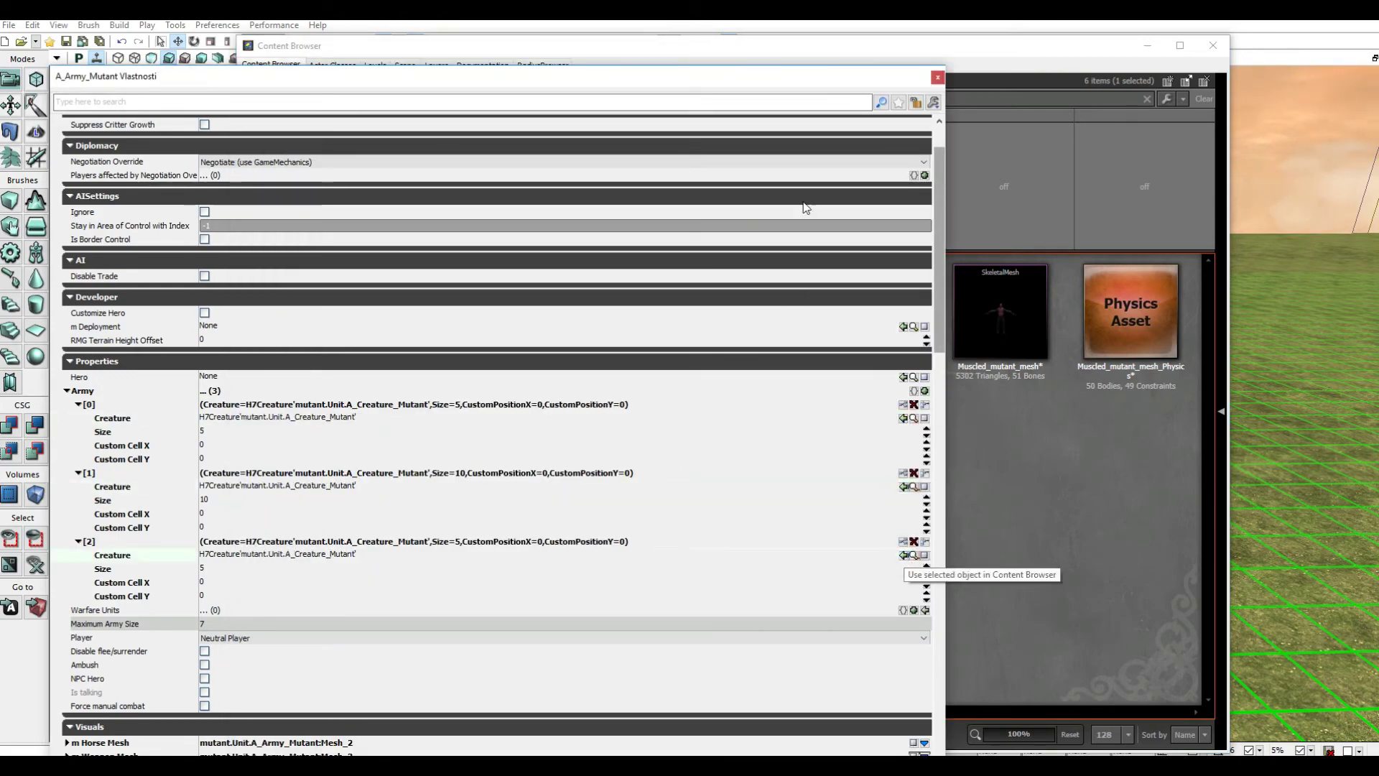
left_click(937, 77)
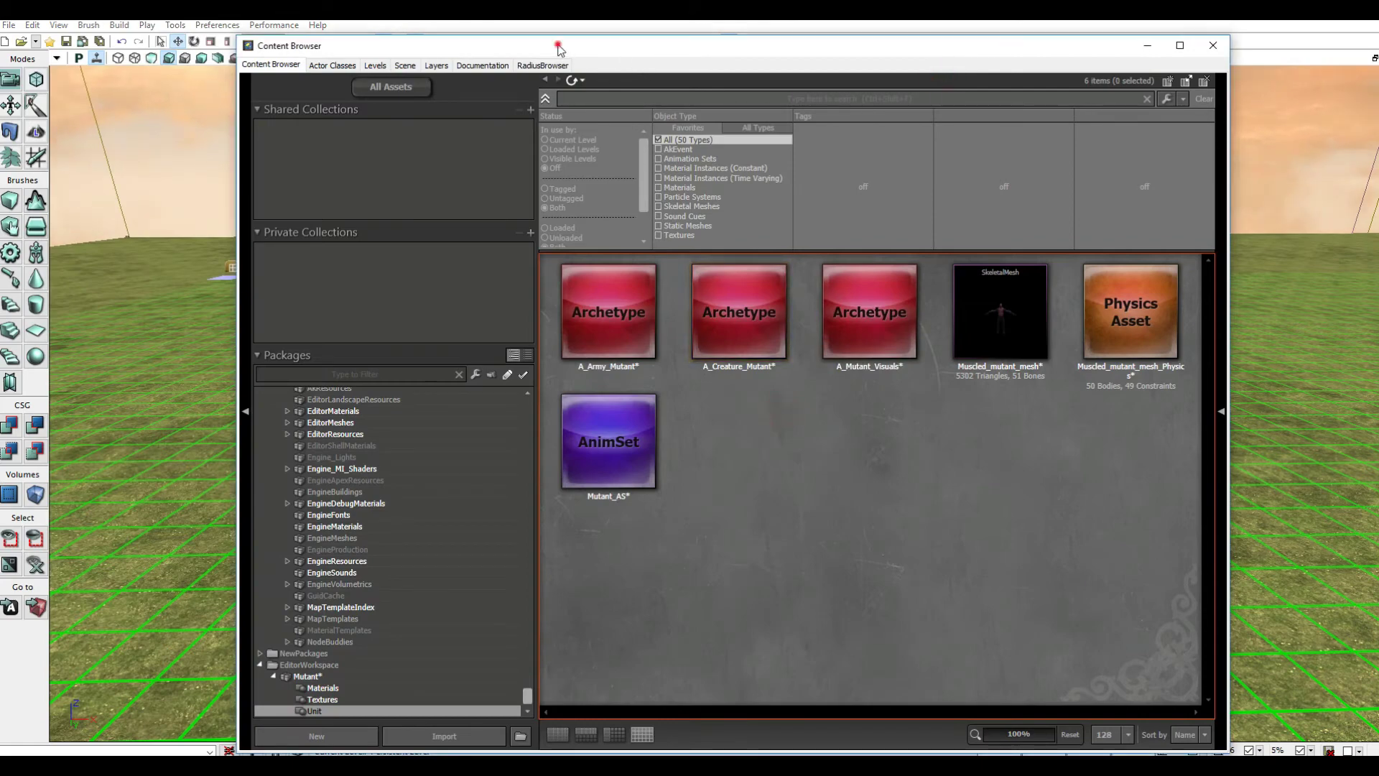
- Delete the old mutant character and place A_Army_Mutant between the blue and red horsemen
left_click_drag(558, 49, 1073, 89)
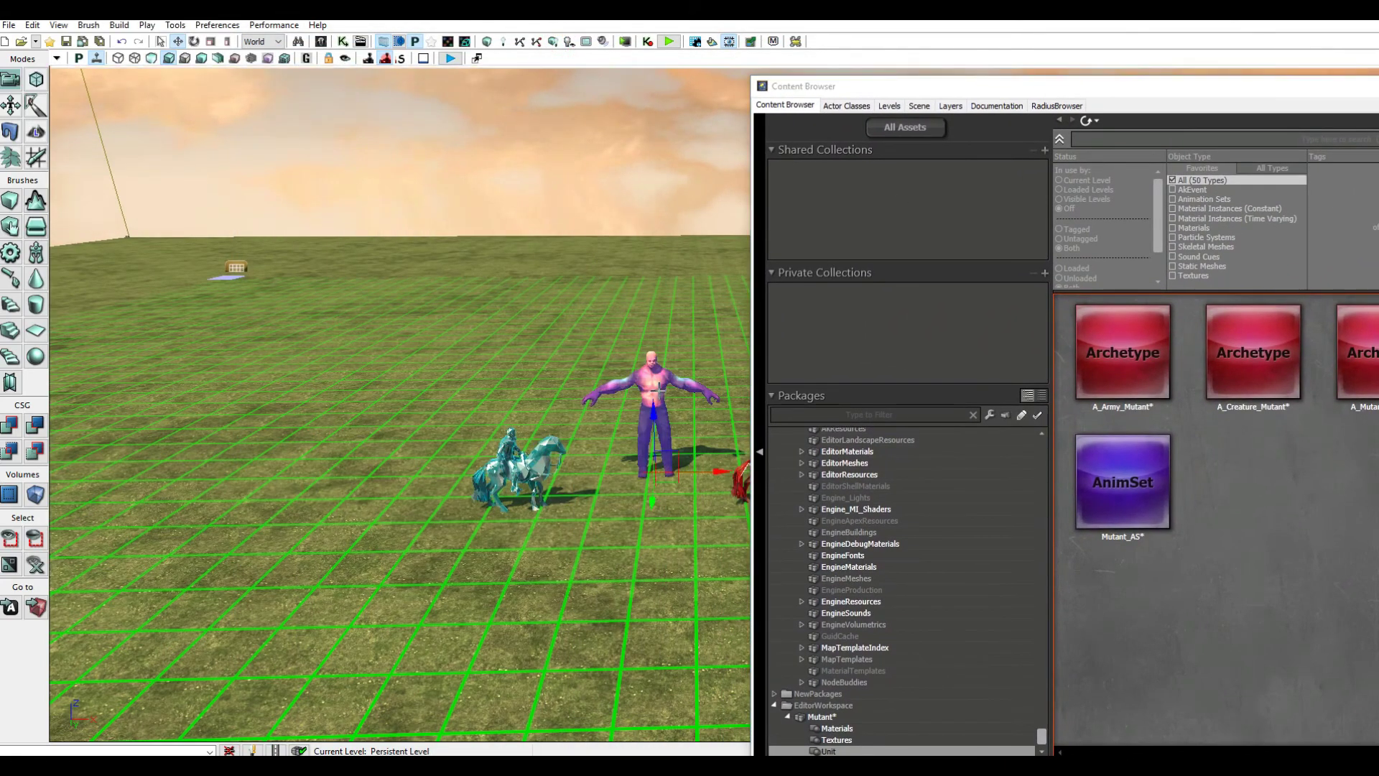
key("Delete")
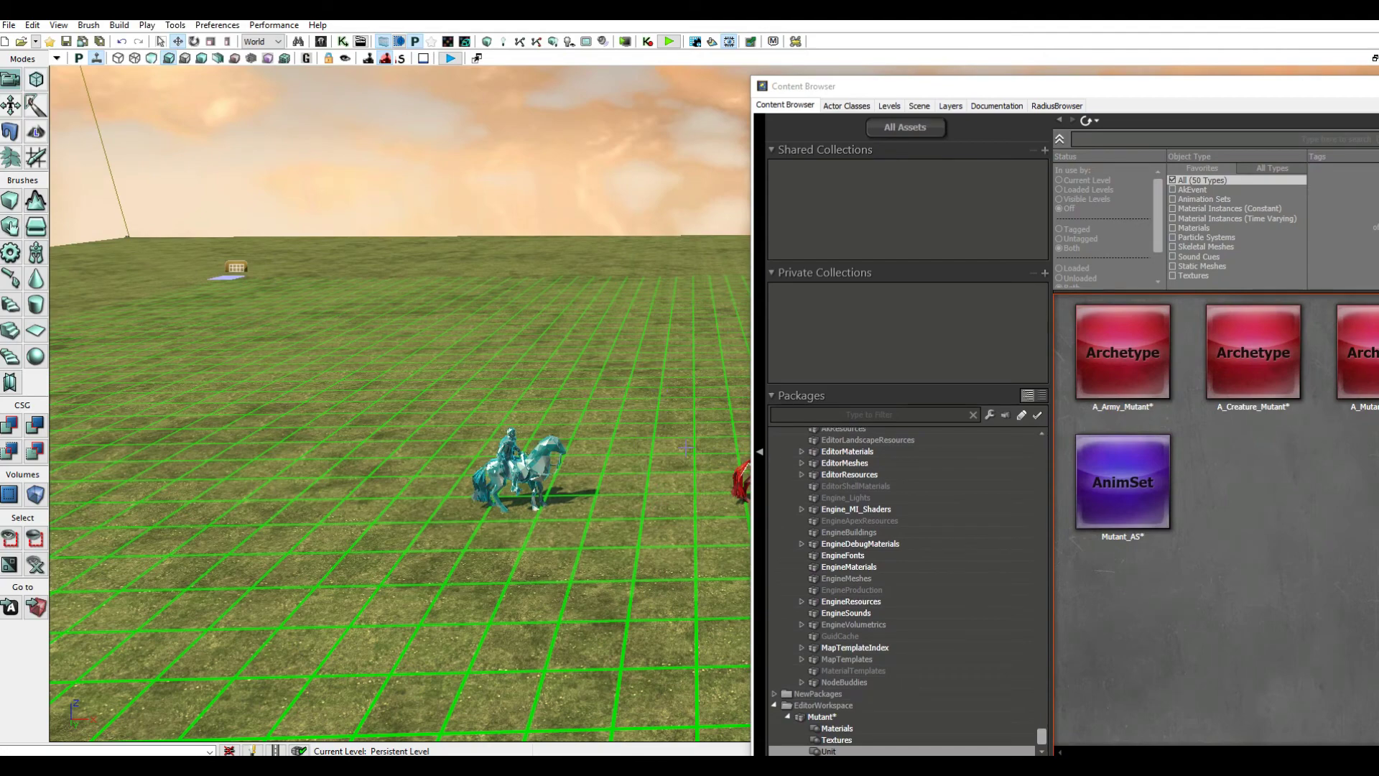
left_click_drag(1128, 330, 660, 450)
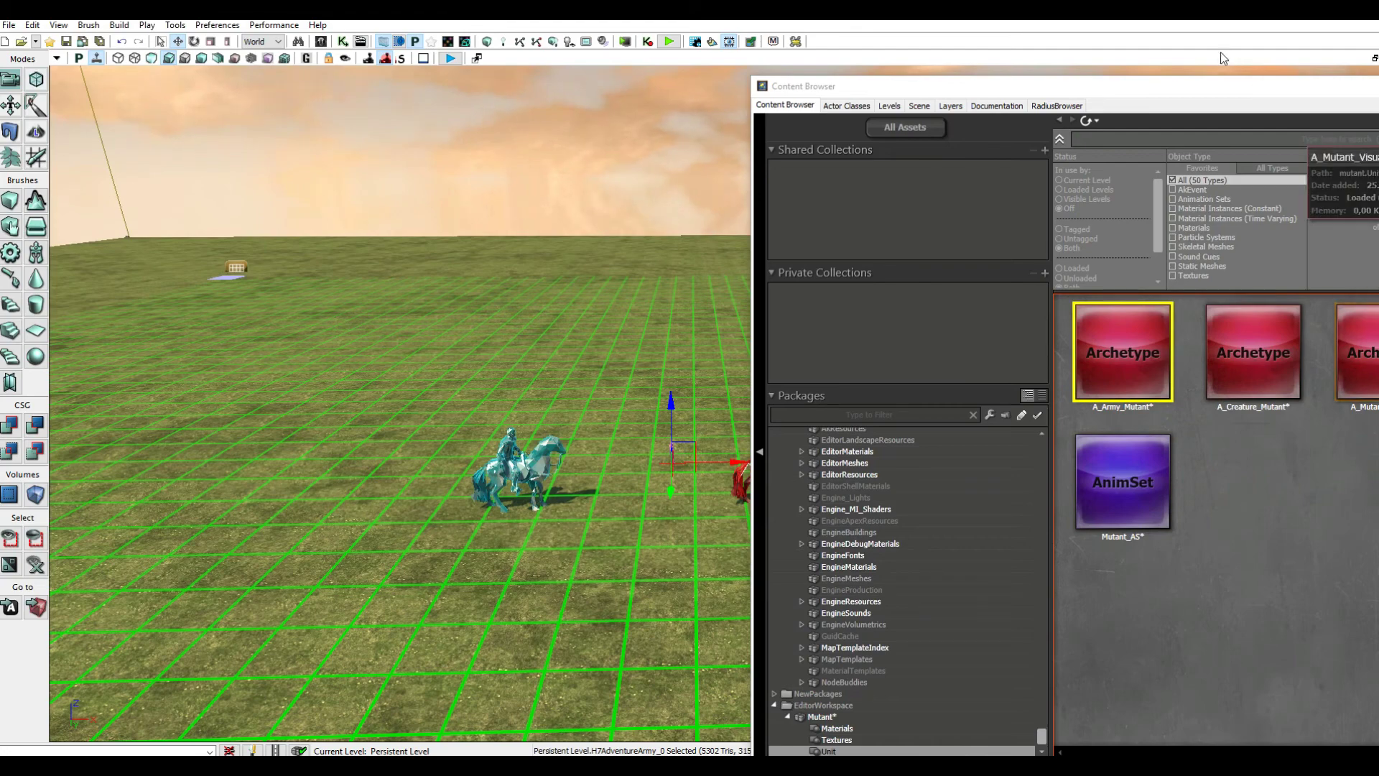
left_click(1210, 85)
left_click_drag(685, 302, 467, 451)
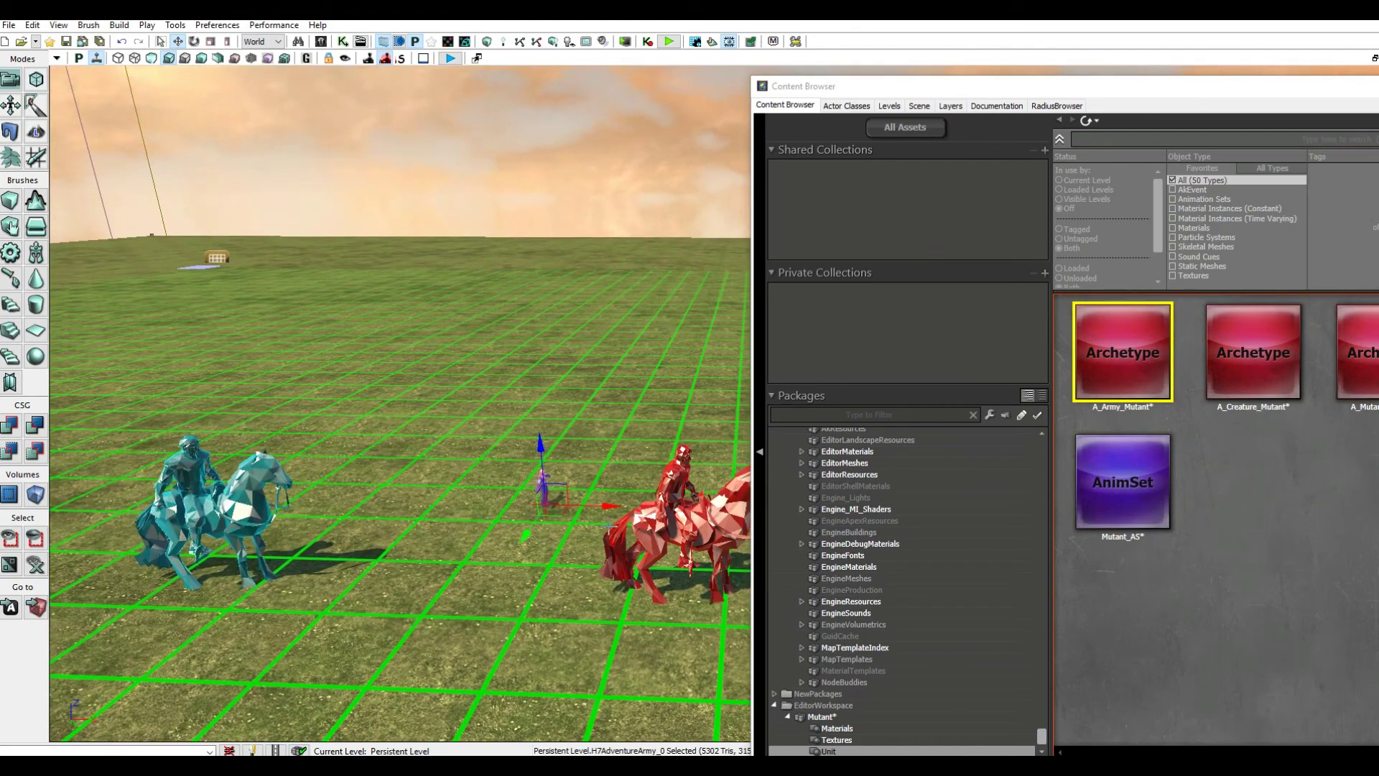
- Rotate the placed mutant army about a quarter turn
key("space")
left_click_drag(620, 502, 574, 535)
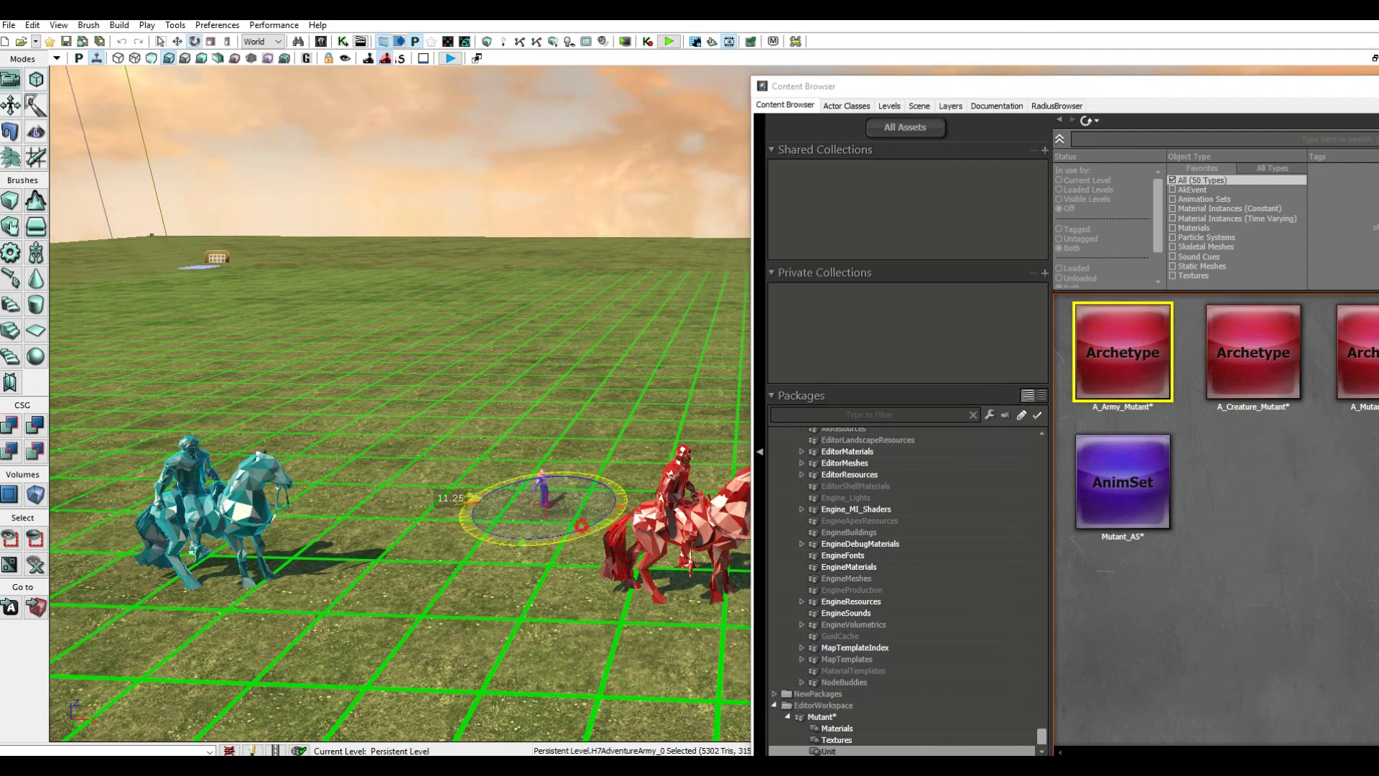
left_click_drag(568, 475, 576, 476)
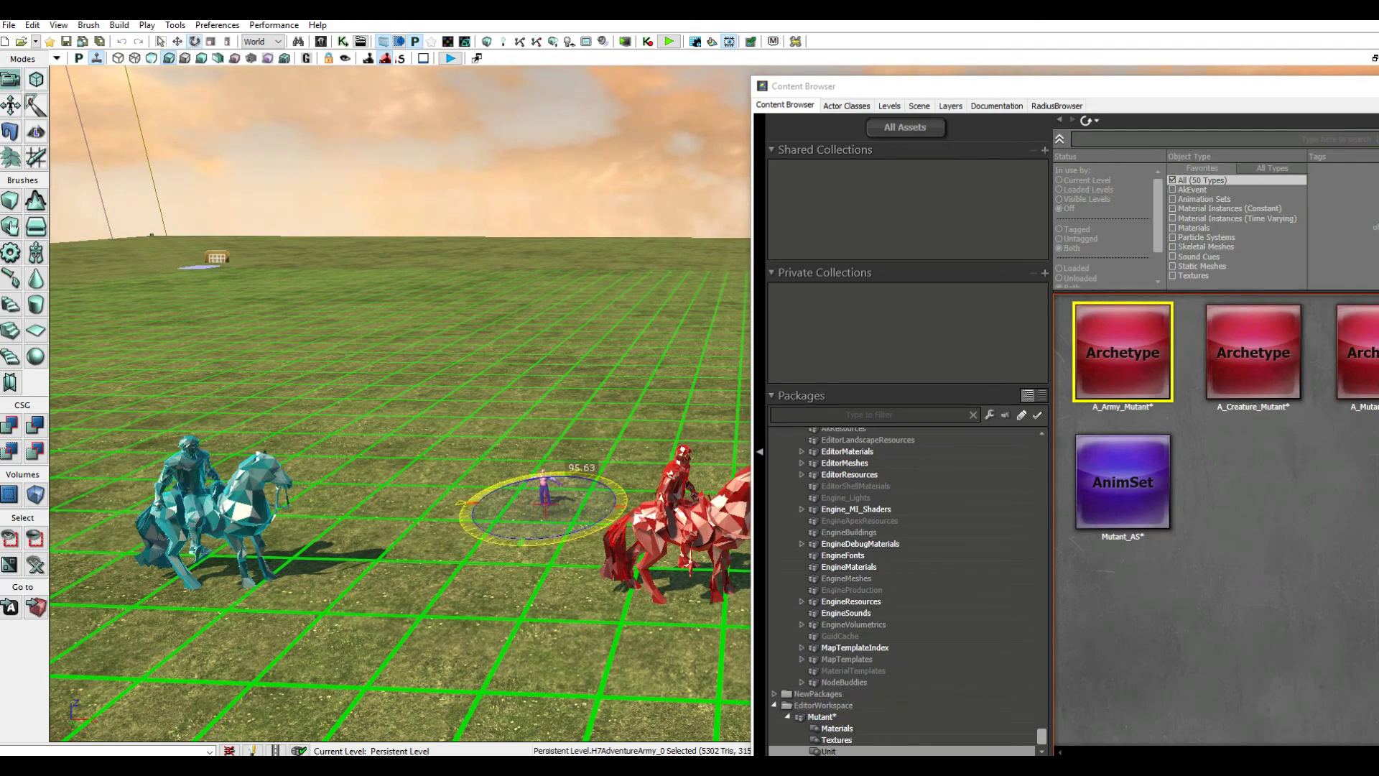
key("space")
key("space")
key("space")
left_click_drag(1261, 87, 1201, 87)
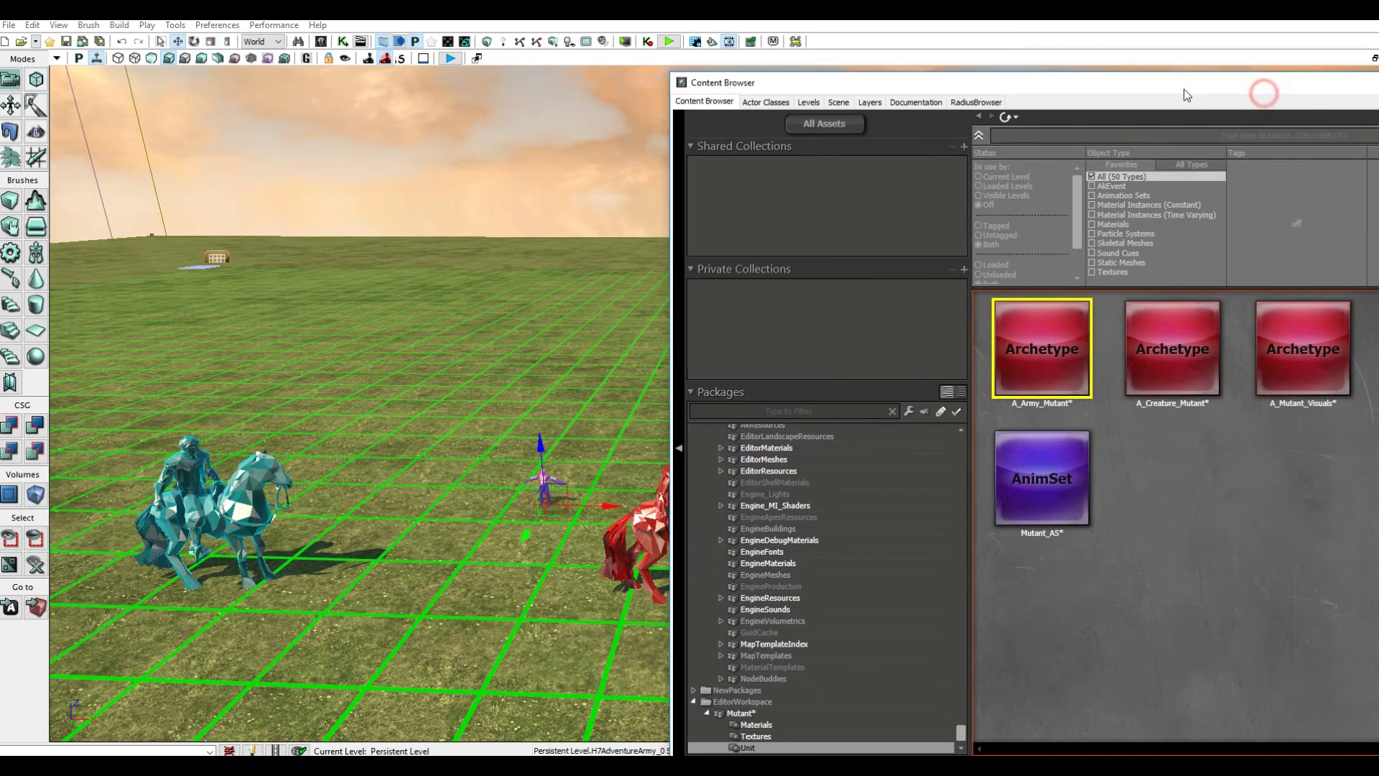
- Give A_Mutant_Visuals an Army Scale of 3 and a Scale of 3, then close it
double_click(1350, 350)
mouse_move(554, 102)
left_mouse_down()
mouse_move(799, 143)
mouse_move(1080, 101)
left_mouse_up()
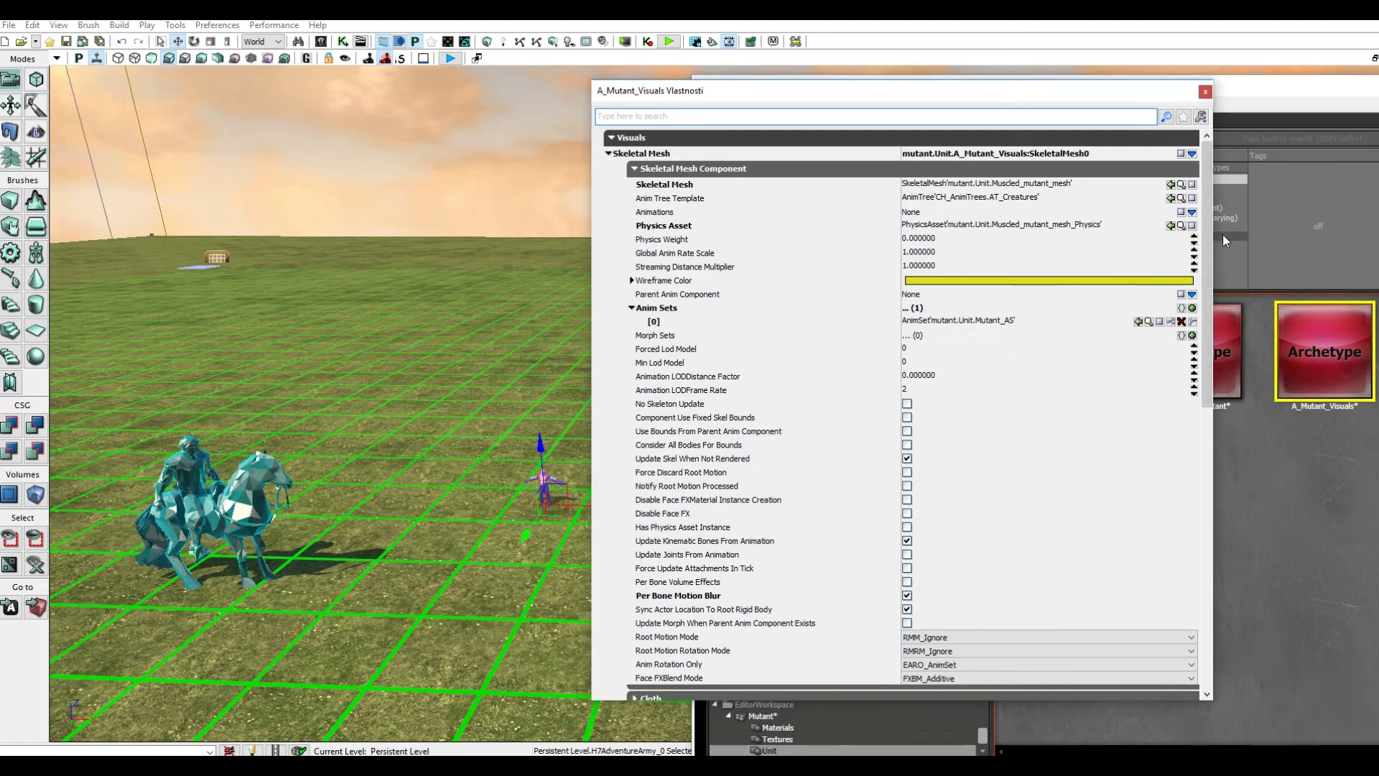
left_click_drag(1206, 237, 1206, 517)
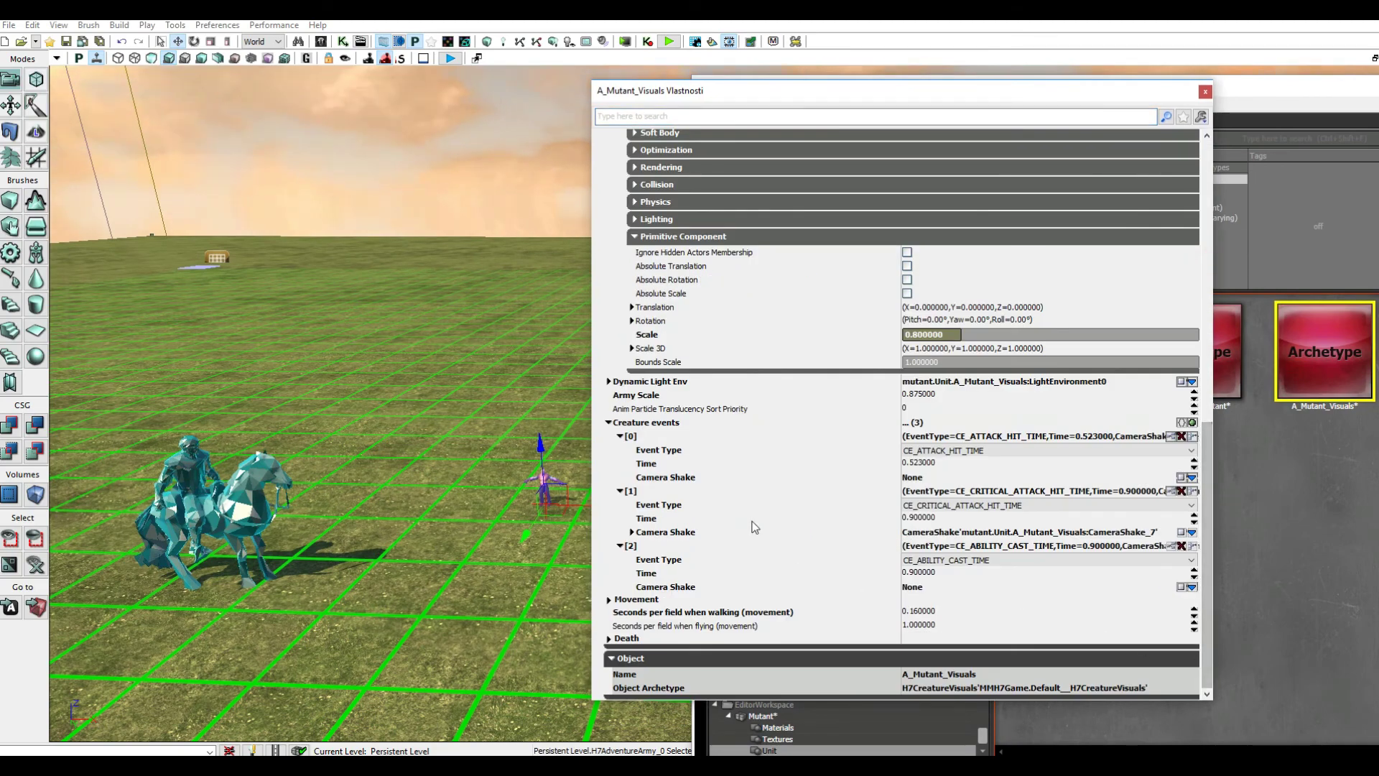
left_click(945, 394)
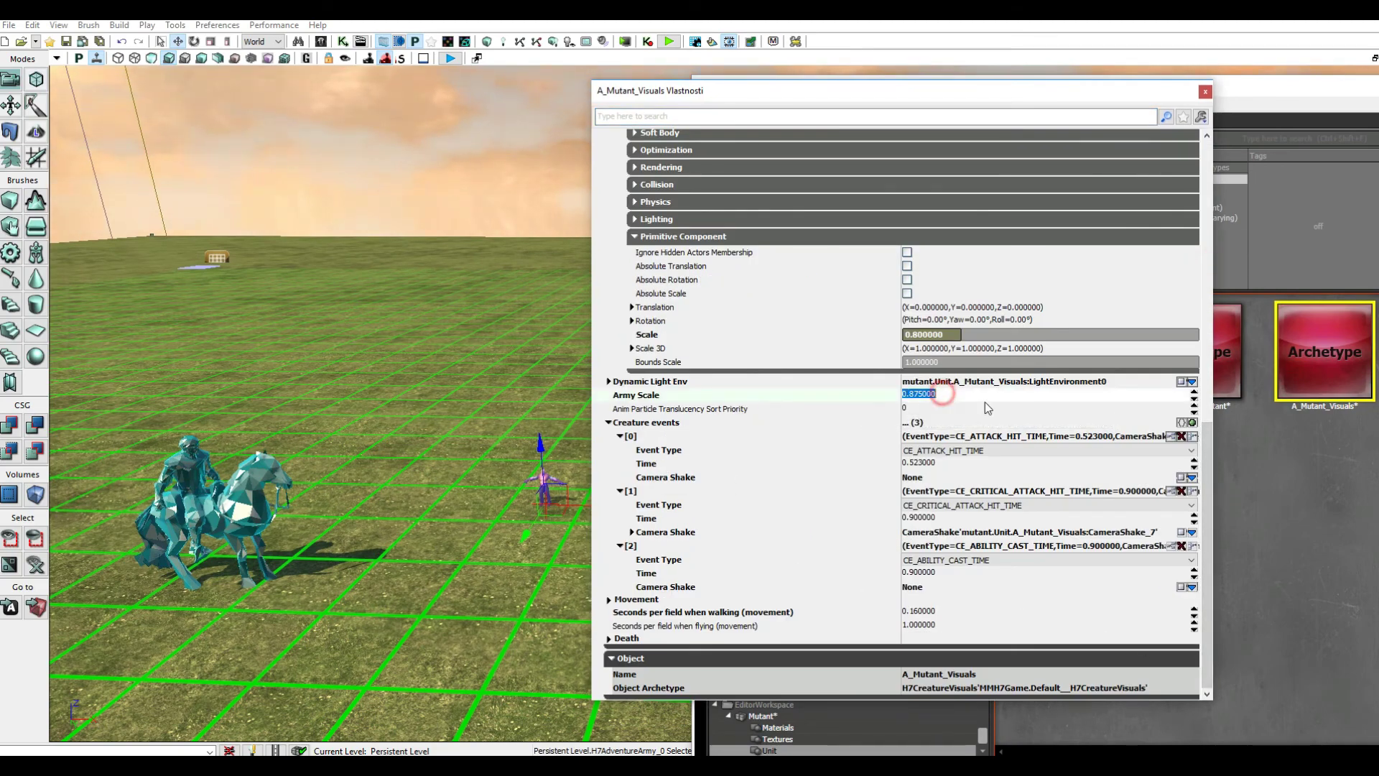
type("2")
key("Return")
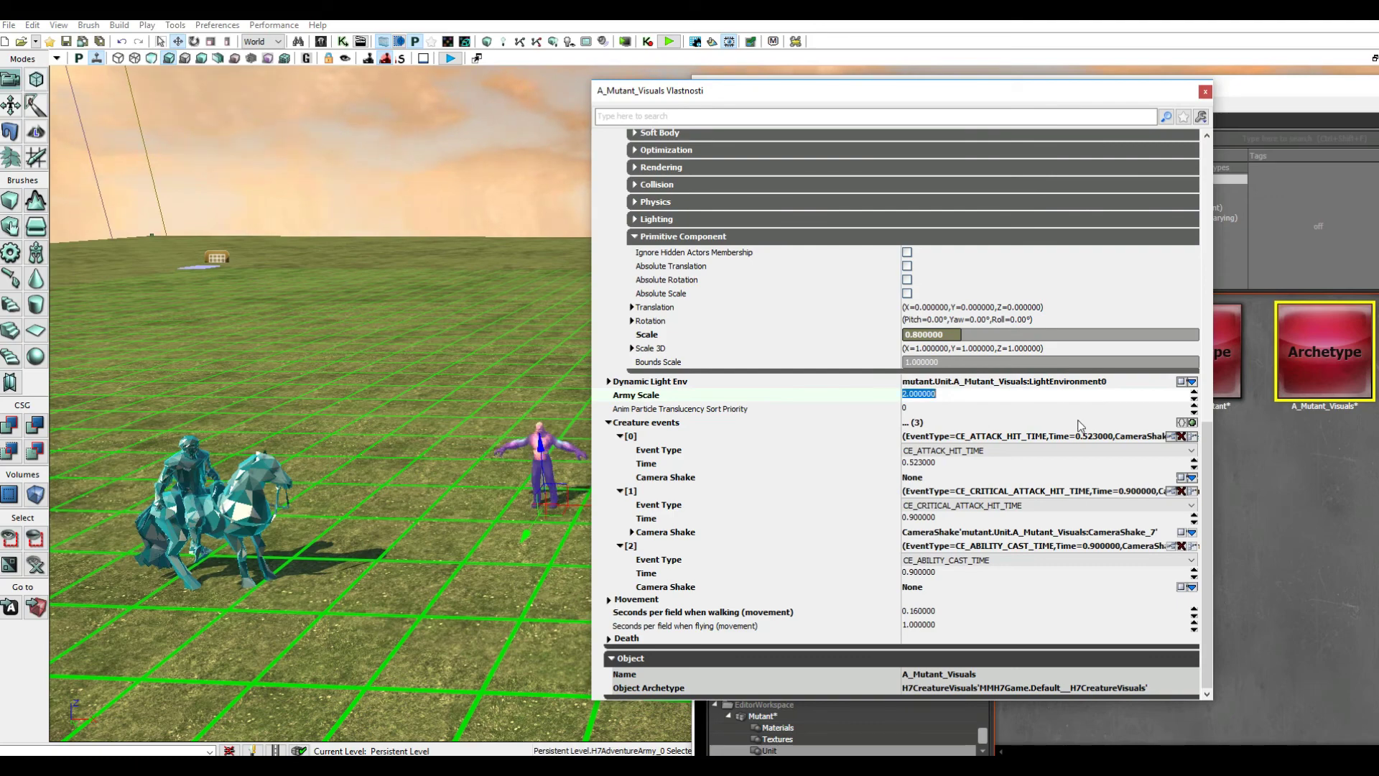
type("3")
key("Return")
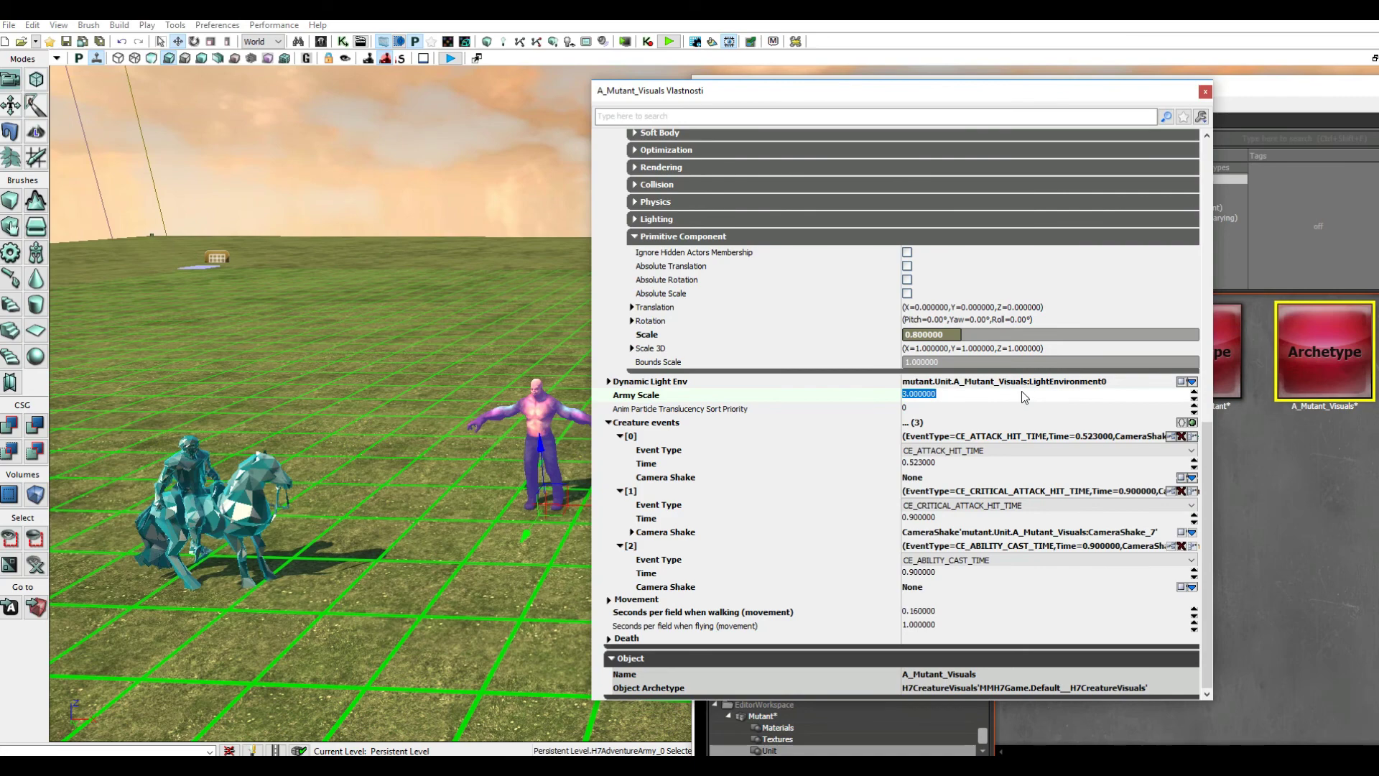
left_click(954, 336)
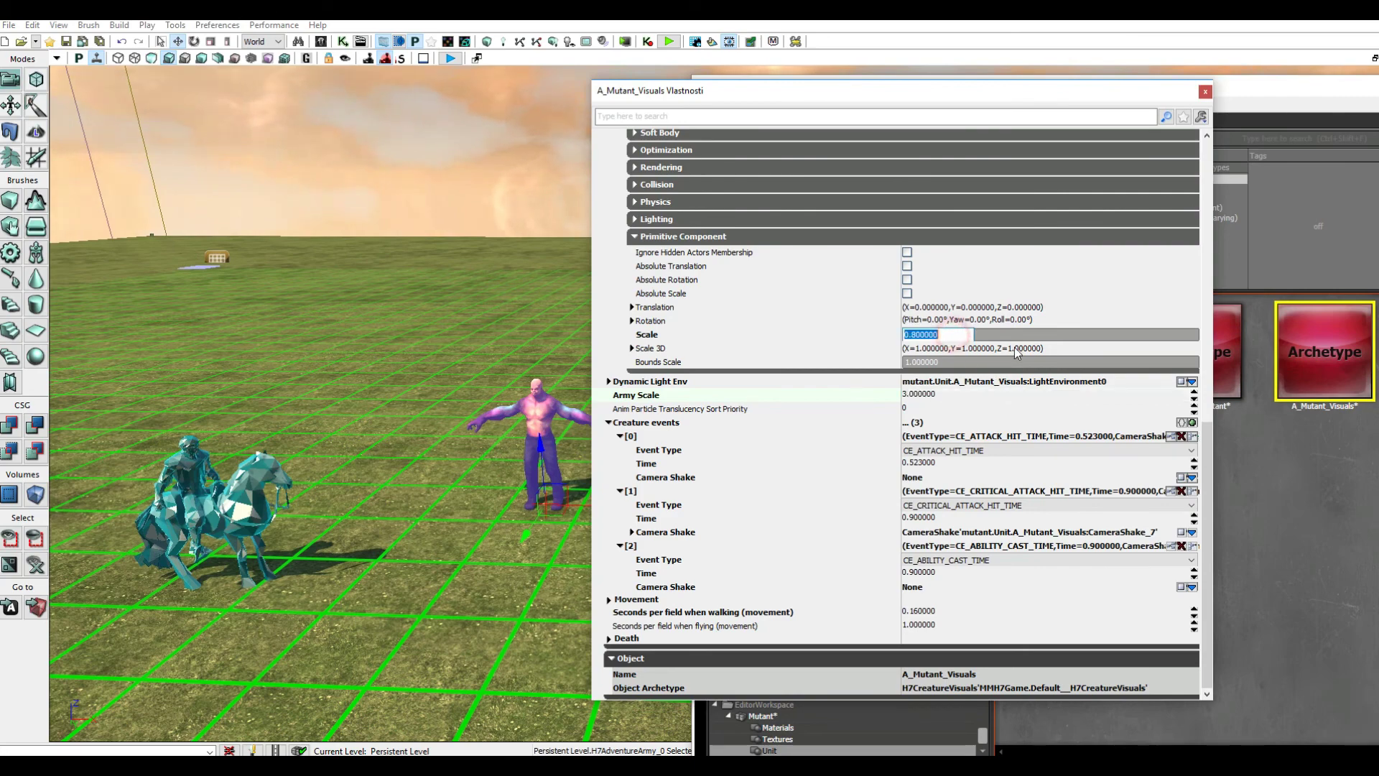
type("3")
key("Return")
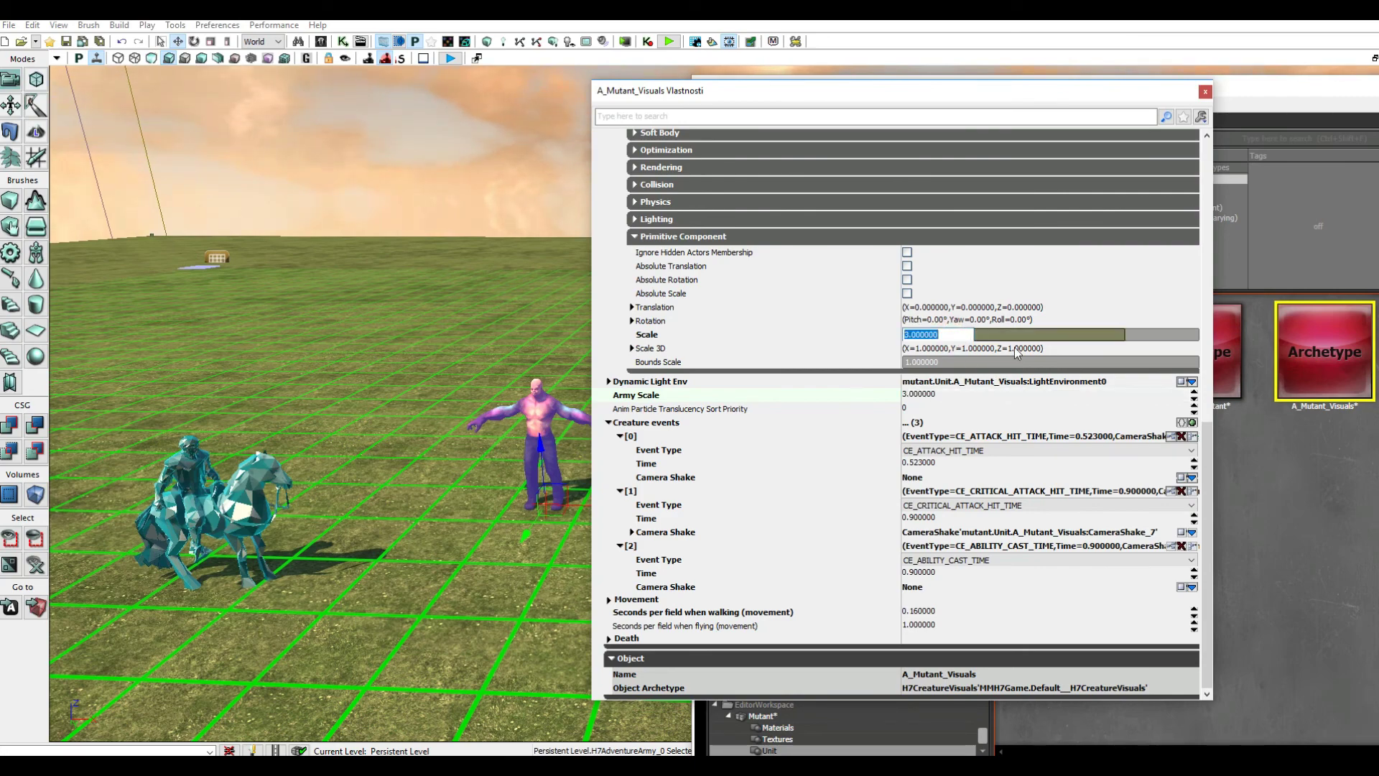
left_click(1205, 92)
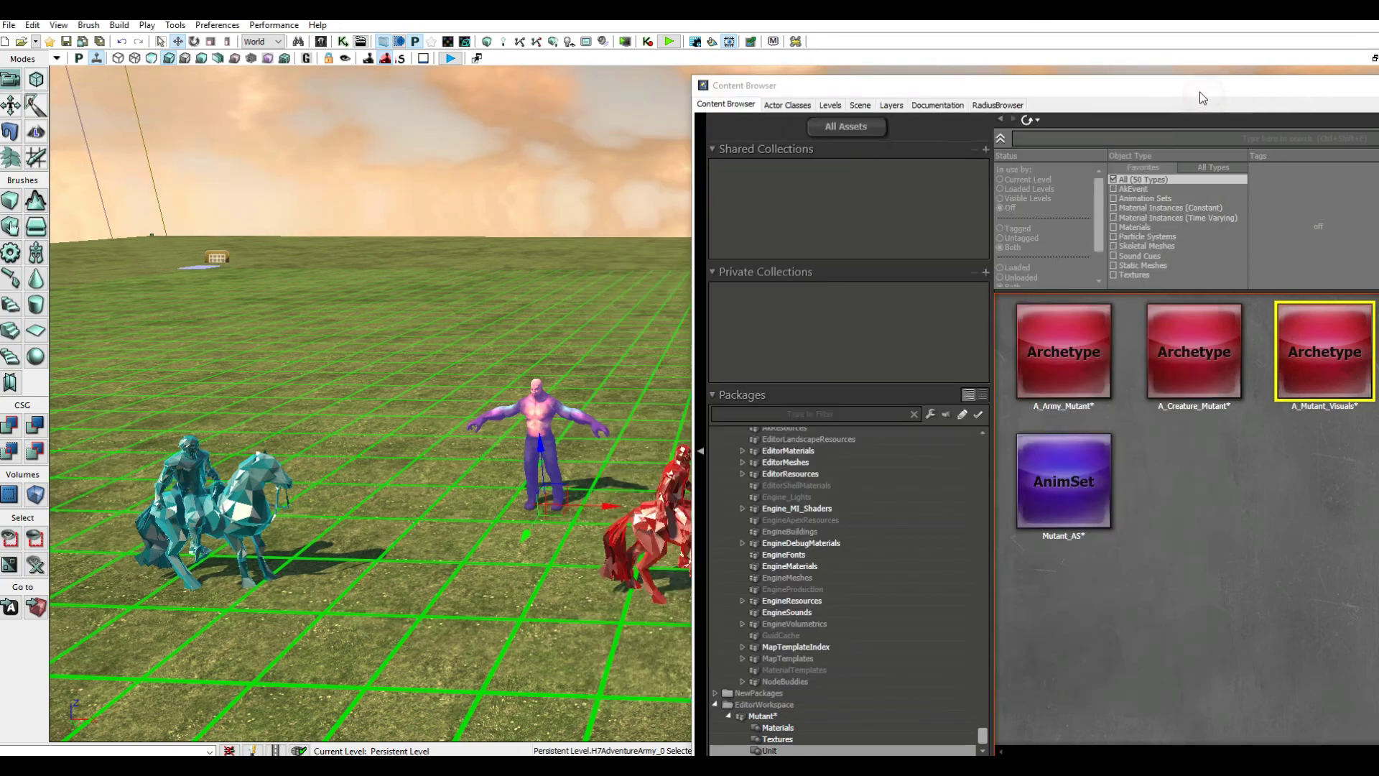
- Clear all selections and pull the camera back over the mutant army between the riders
left_click(504, 560)
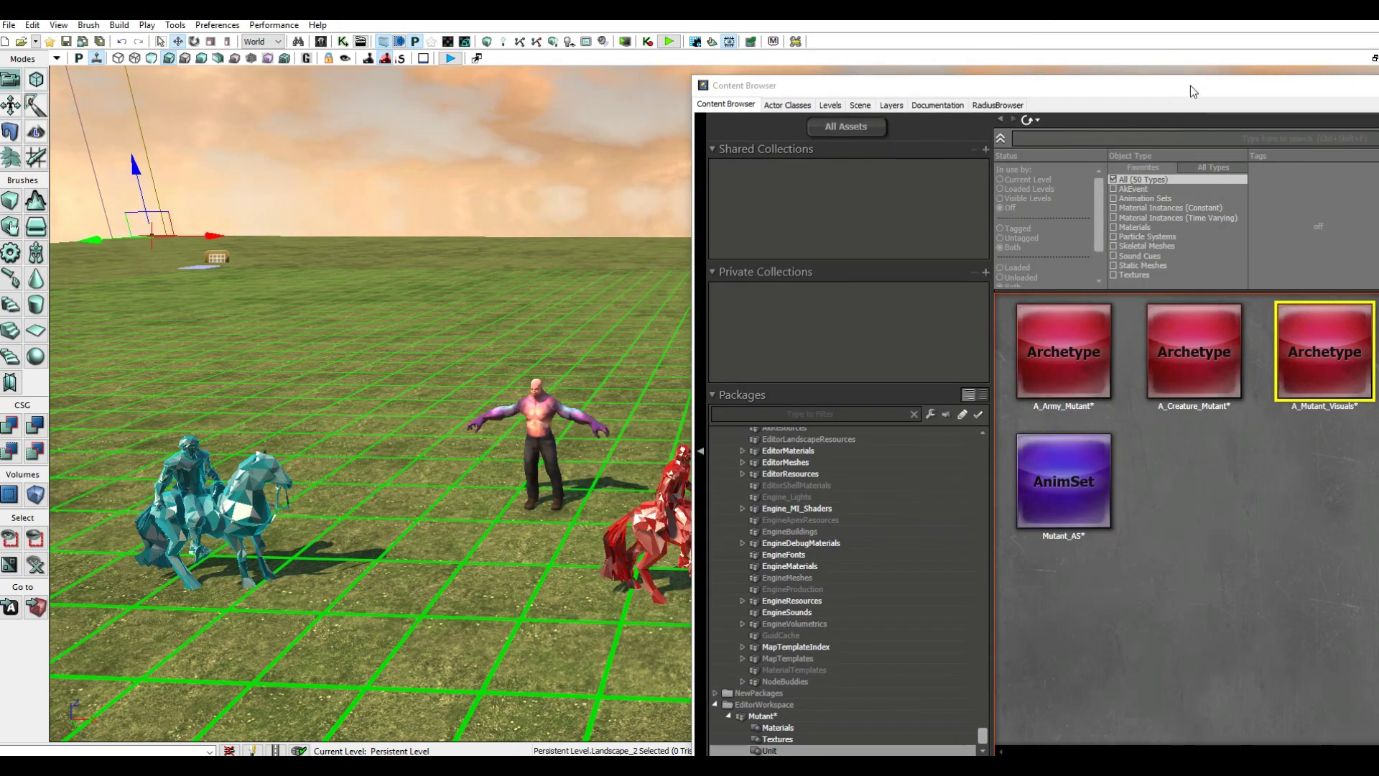
left_click_drag(1191, 85, 670, 61)
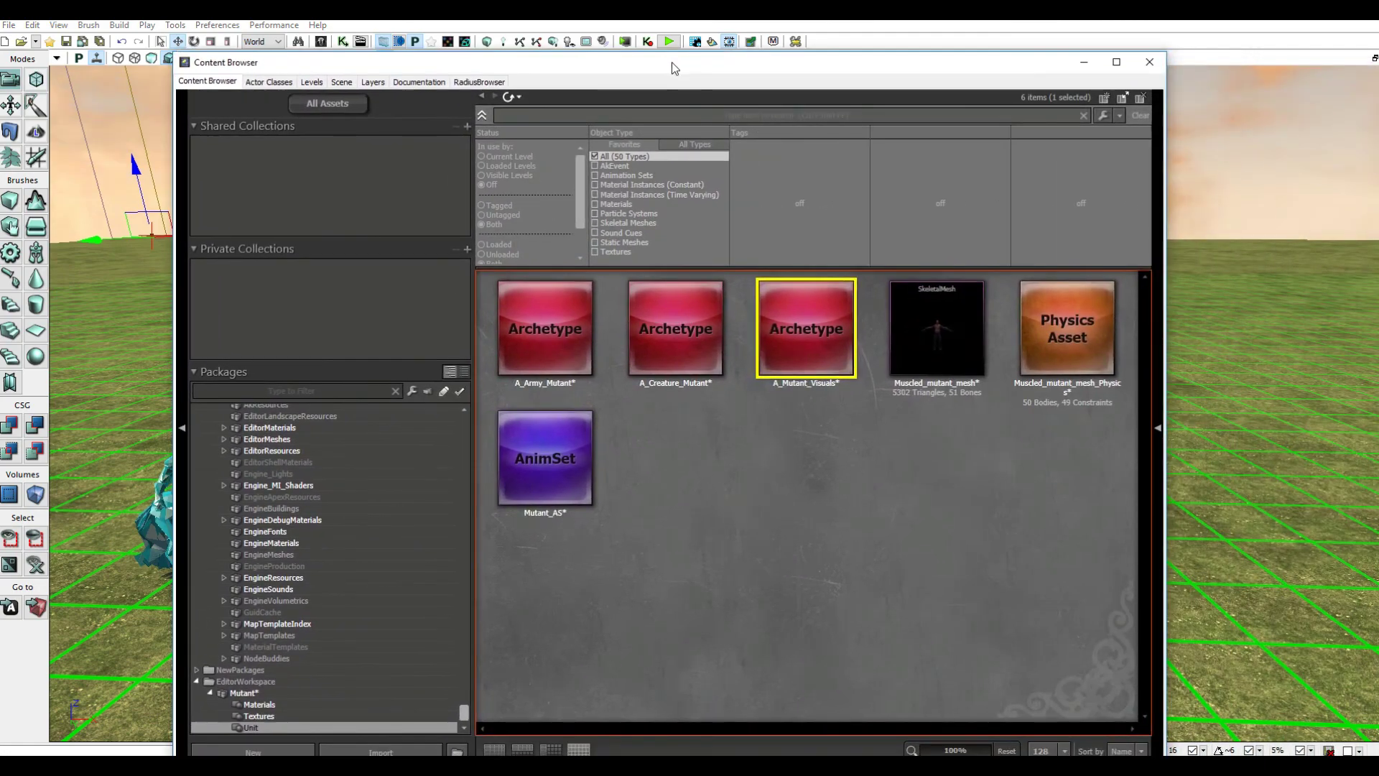
left_click(845, 444)
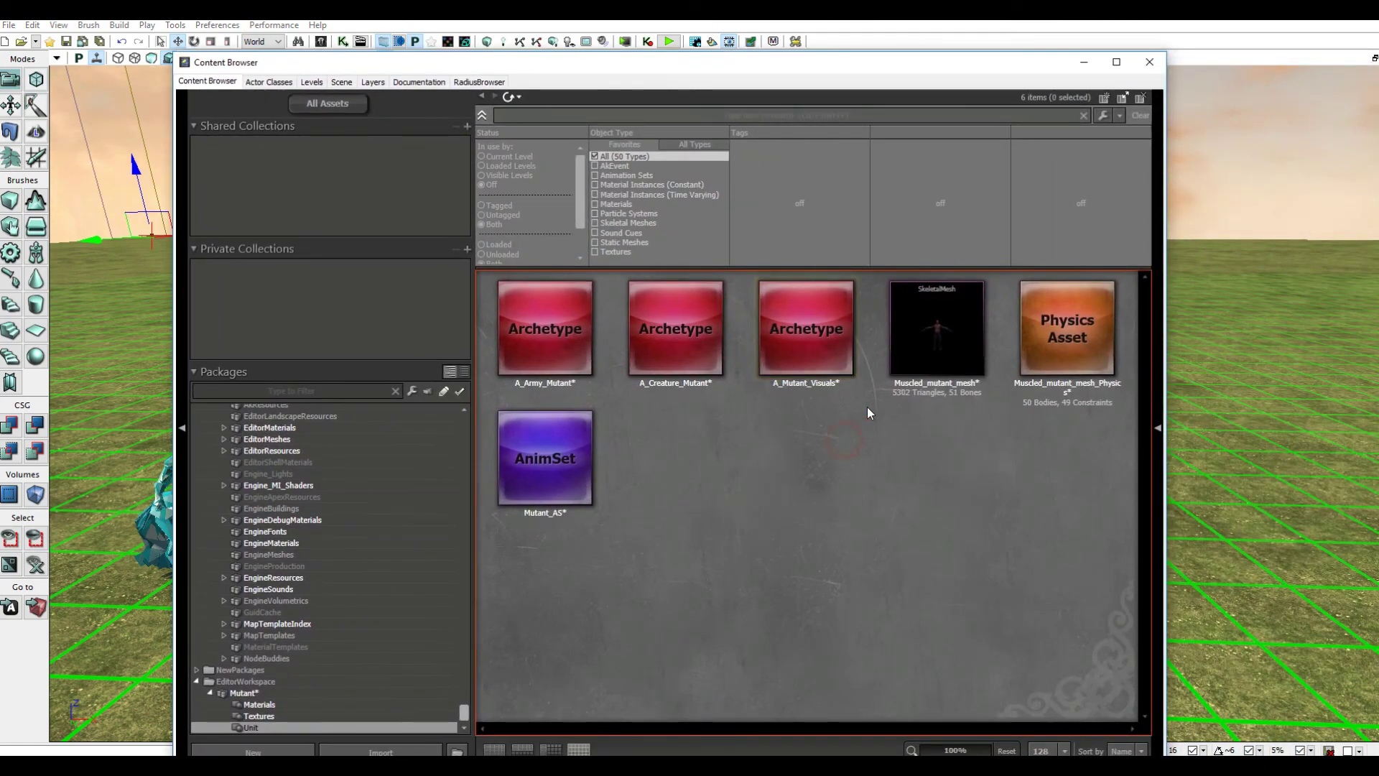
left_click(1149, 62)
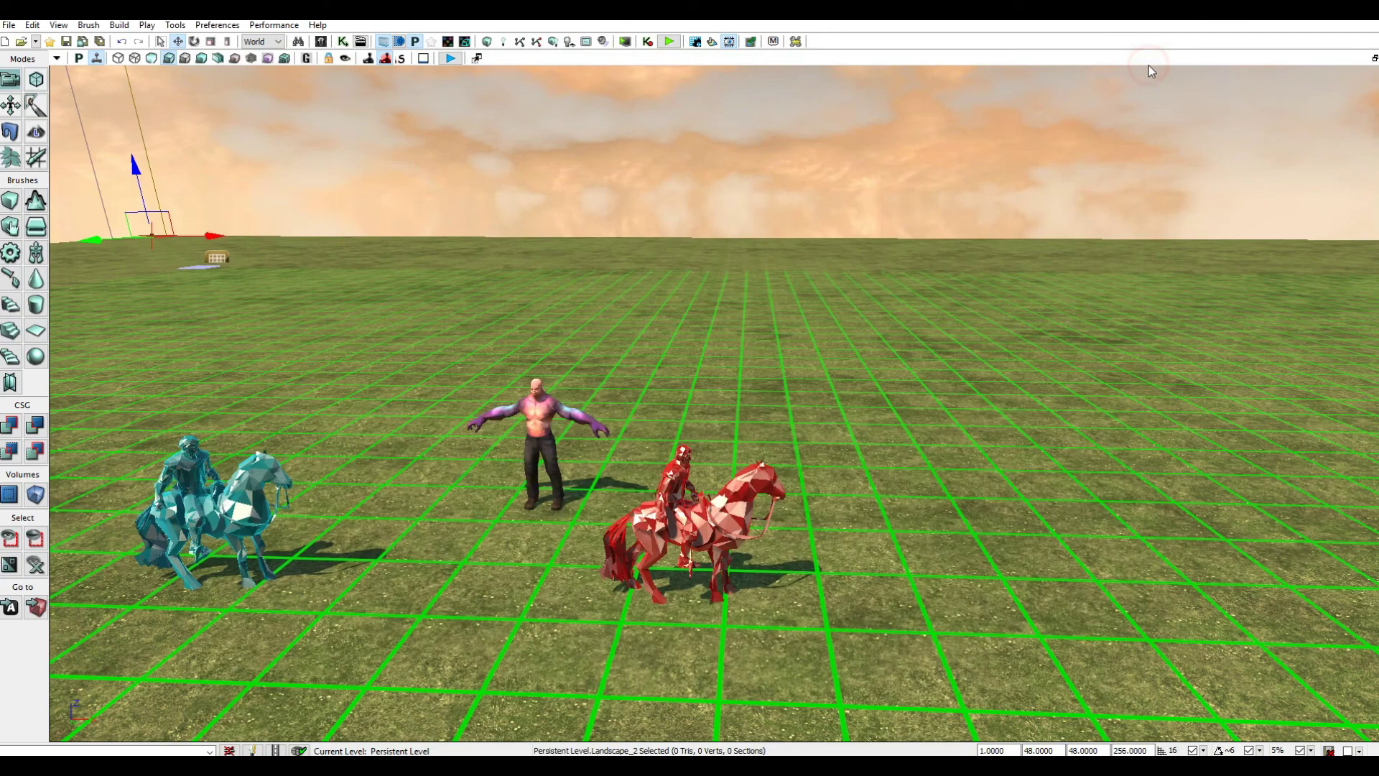
left_click(785, 367)
mouse_move(785, 366)
left_mouse_down()
mouse_move(784, 417)
mouse_move(784, 373)
left_mouse_up()
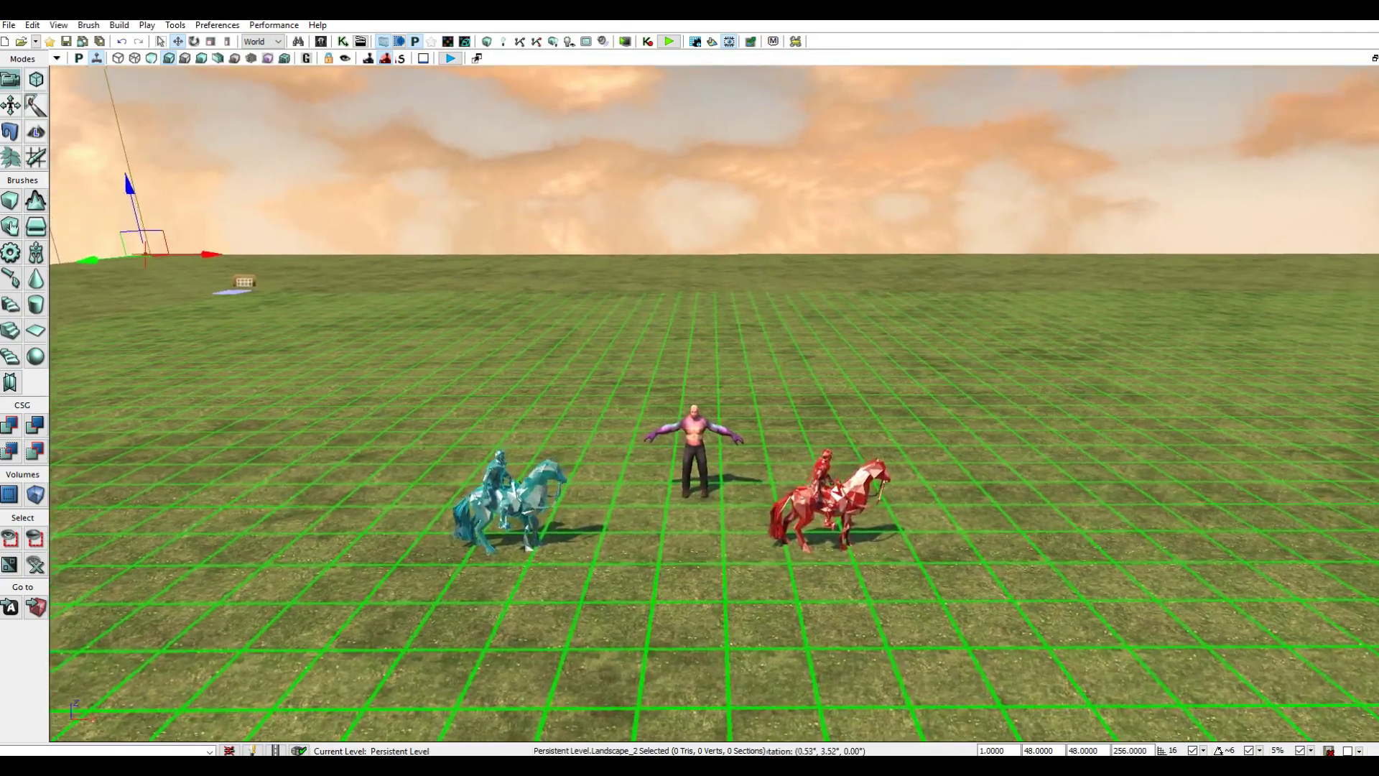